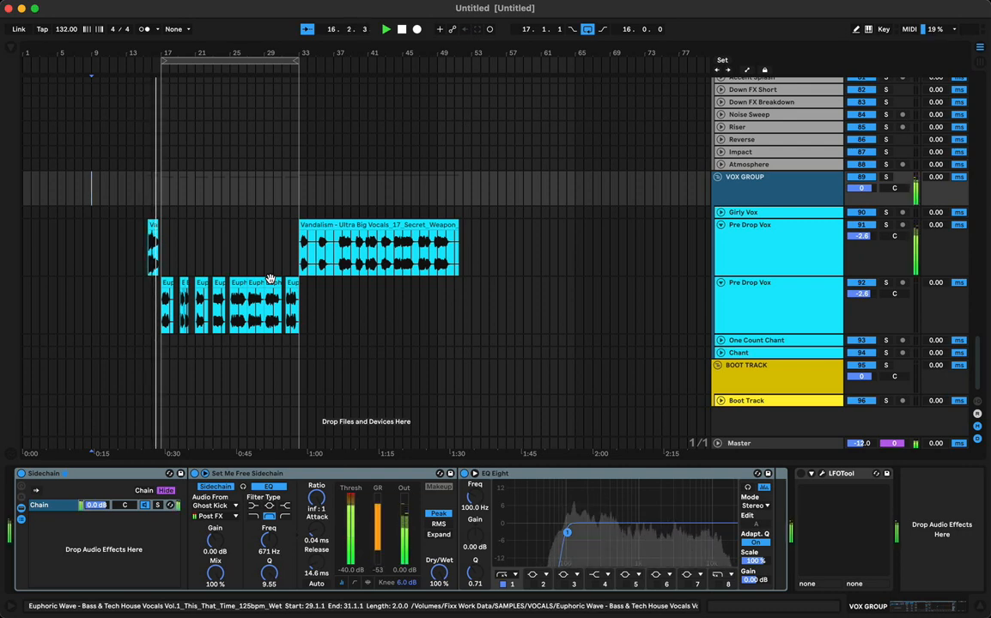
# - Inspect the short vocal clip before bar 17 and play through the pre-drop vocal clips between bars 17 and 33
pyautogui.doubleClick(153, 244)
pyautogui.moveTo(215, 298); pyautogui.dragTo(215, 305)
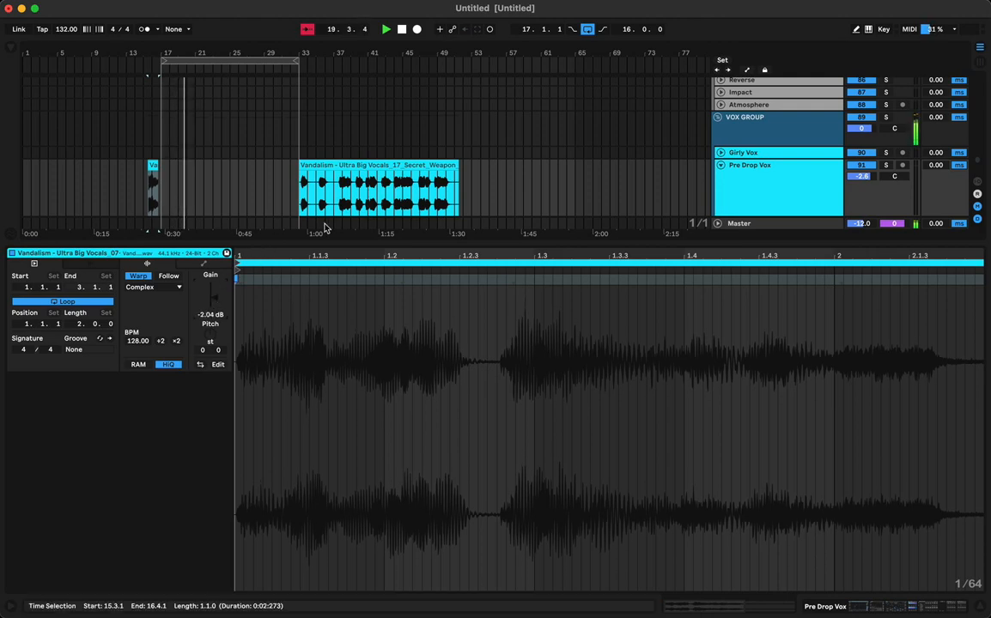
pyautogui.doubleClick(301, 244)
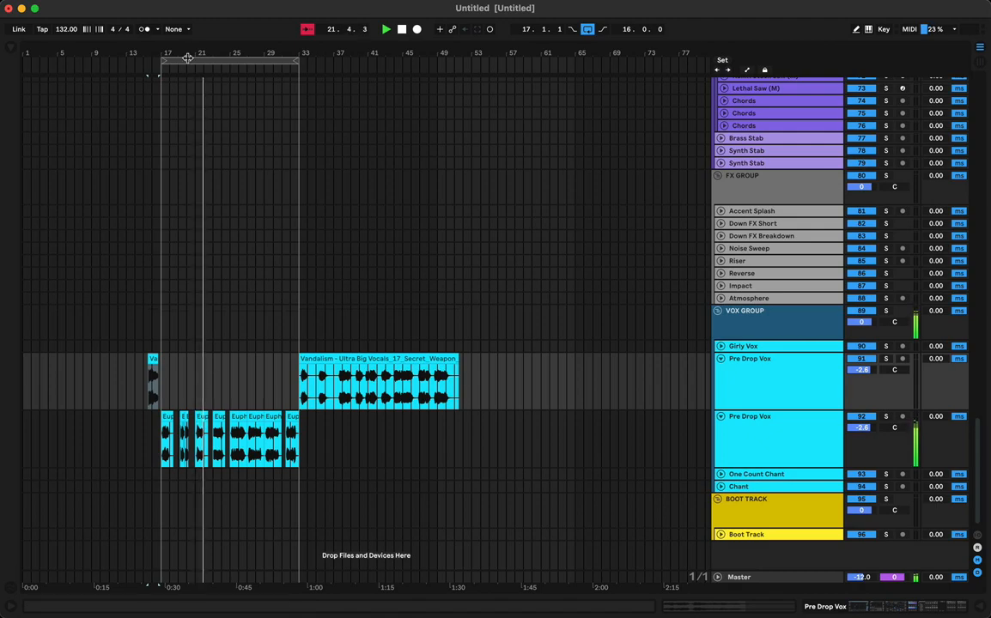
pyautogui.moveTo(196, 50); pyautogui.dragTo(258, 70)
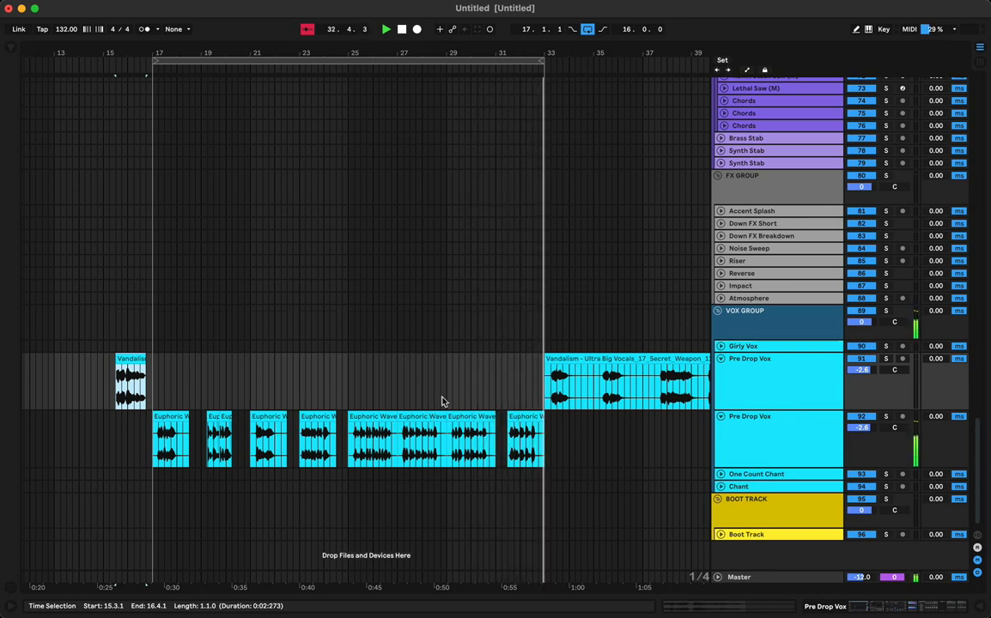
# - Insert a MIDI track directly below the second Pre Drop Vox track
pyautogui.click(747, 448)
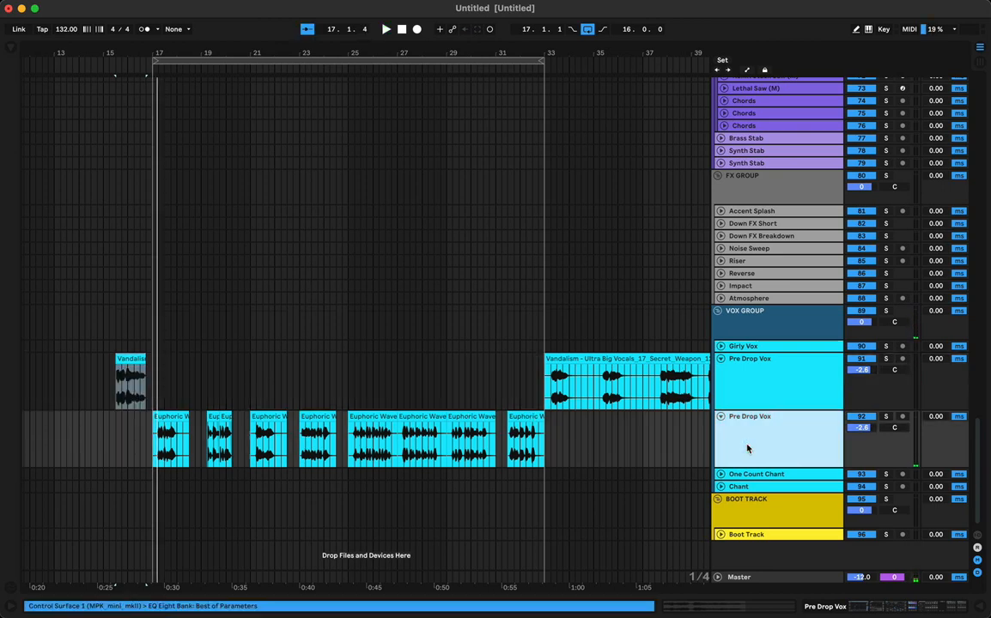
pyautogui.rightClick(747, 448)
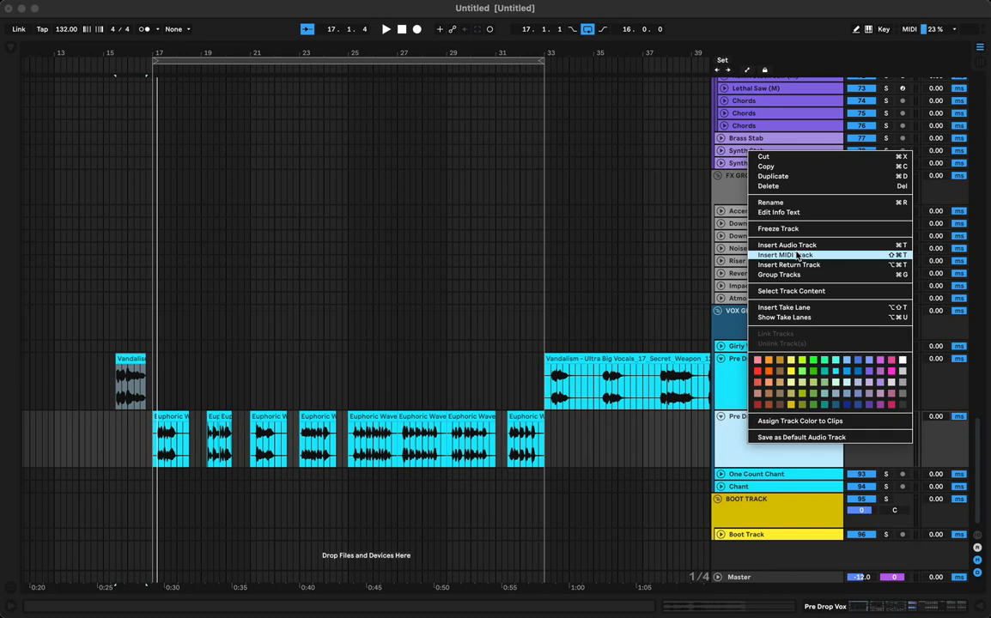
pyautogui.click(773, 255)
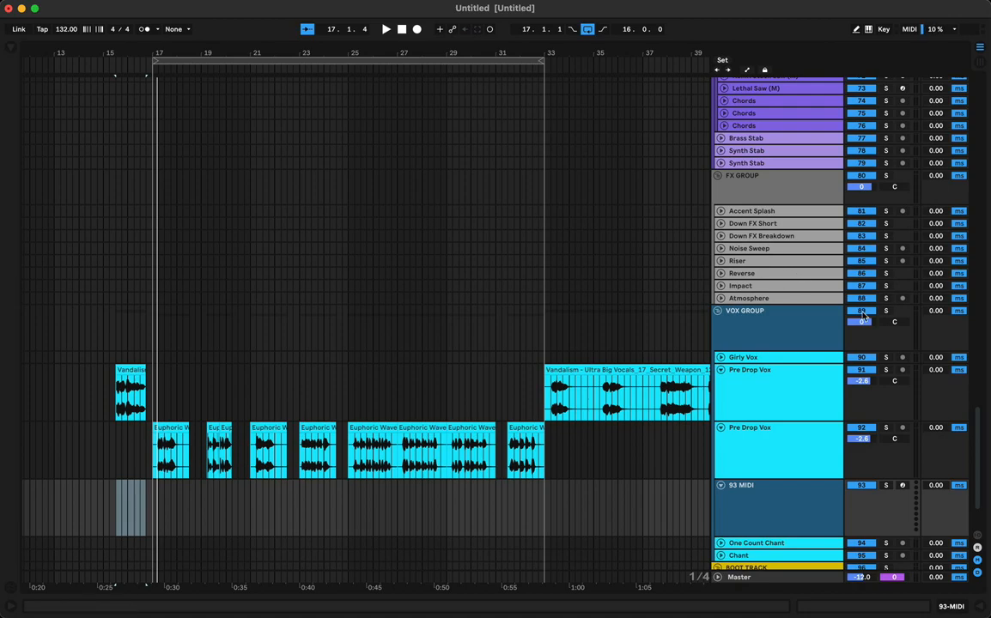
# - Load the TAL-Vocoder-2 plug-in from the AUv2 TAL-Togu Audio Line folder onto the second Pre Drop Vox track
pyautogui.click(406, 426)
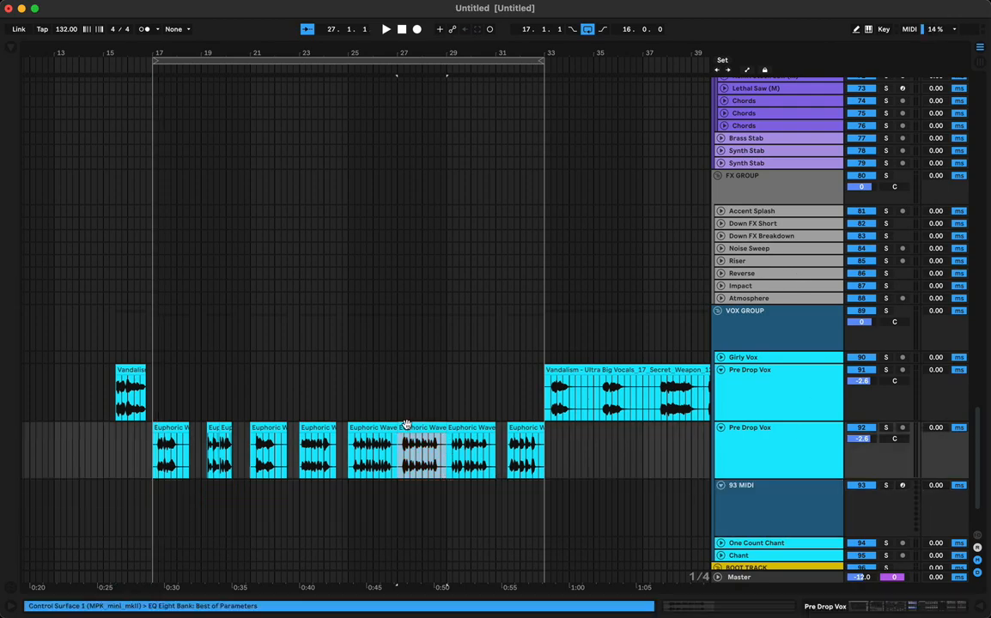
pyautogui.click(10, 52)
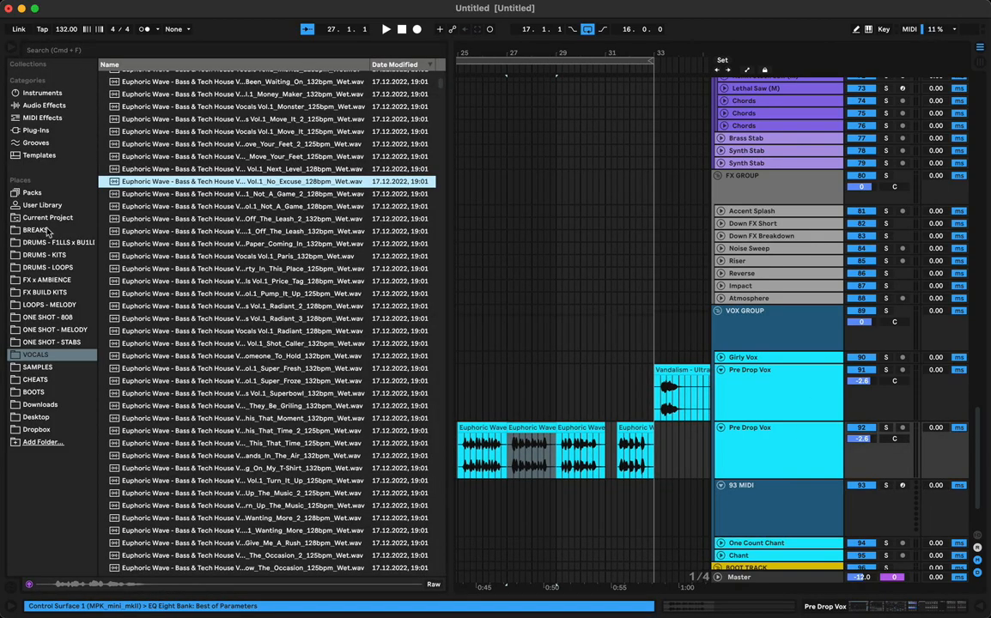
pyautogui.click(40, 130)
pyautogui.click(124, 76)
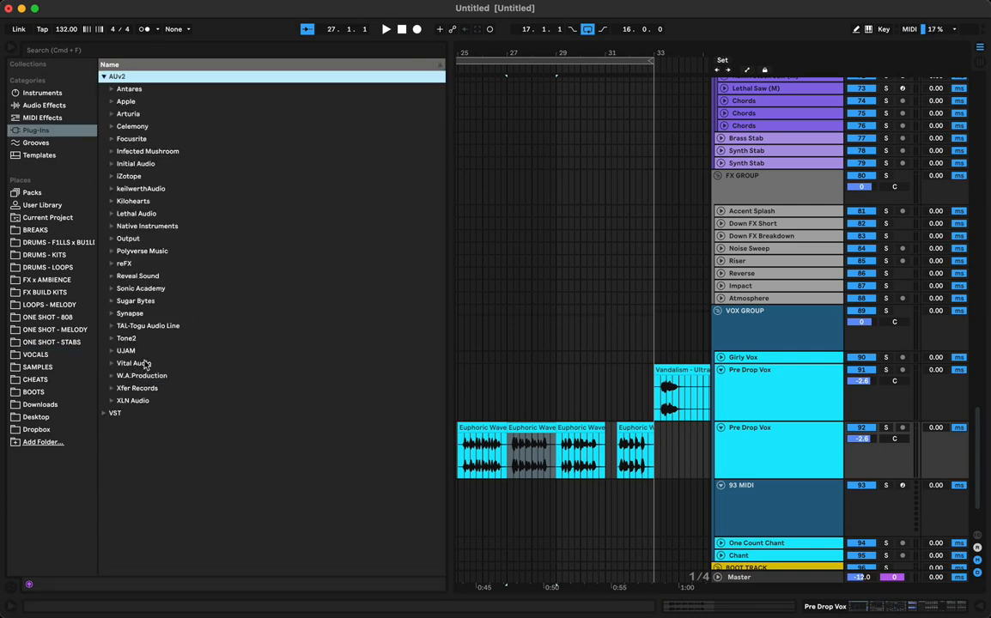
pyautogui.click(154, 328)
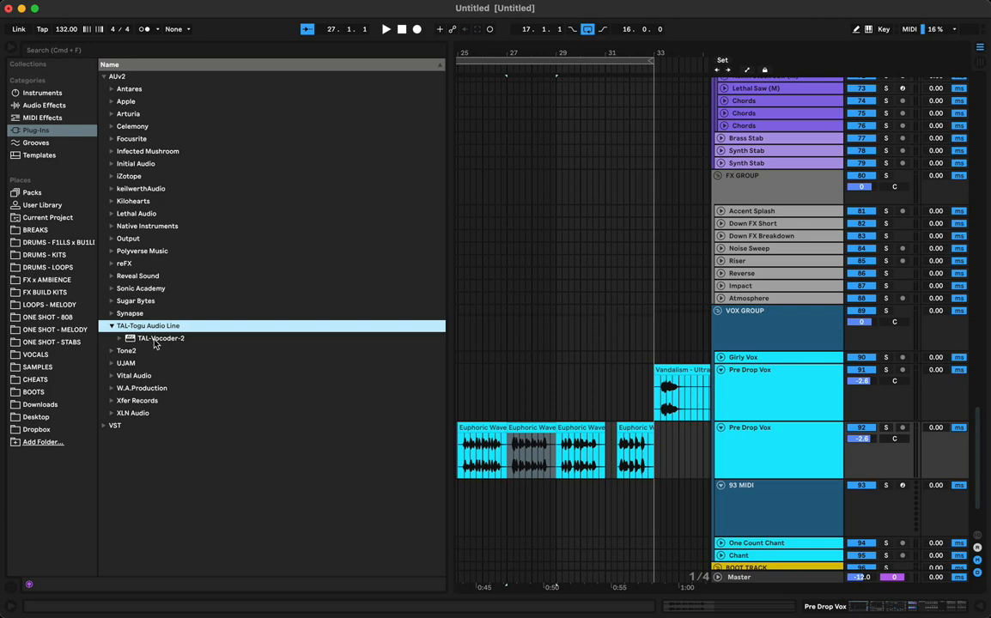
pyautogui.click(155, 342)
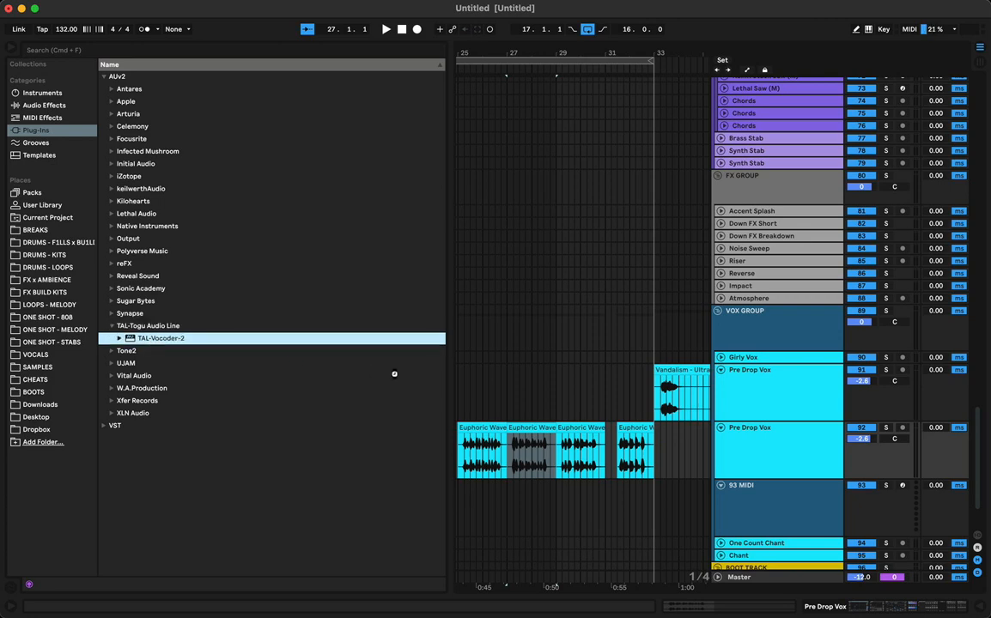
pyautogui.hotkey('shift', 'Tab')
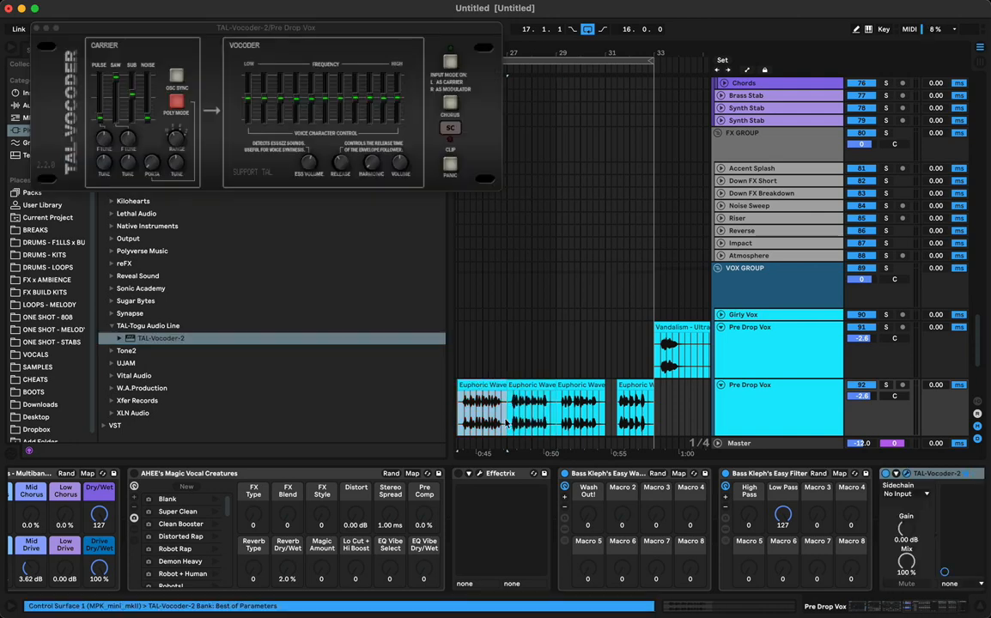
# - Turn on chorus in TAL-Vocoder-2, raise the carrier's Sub level to match Saw, and move the plug-in window aside
pyautogui.hscroll(3, 595, 545)
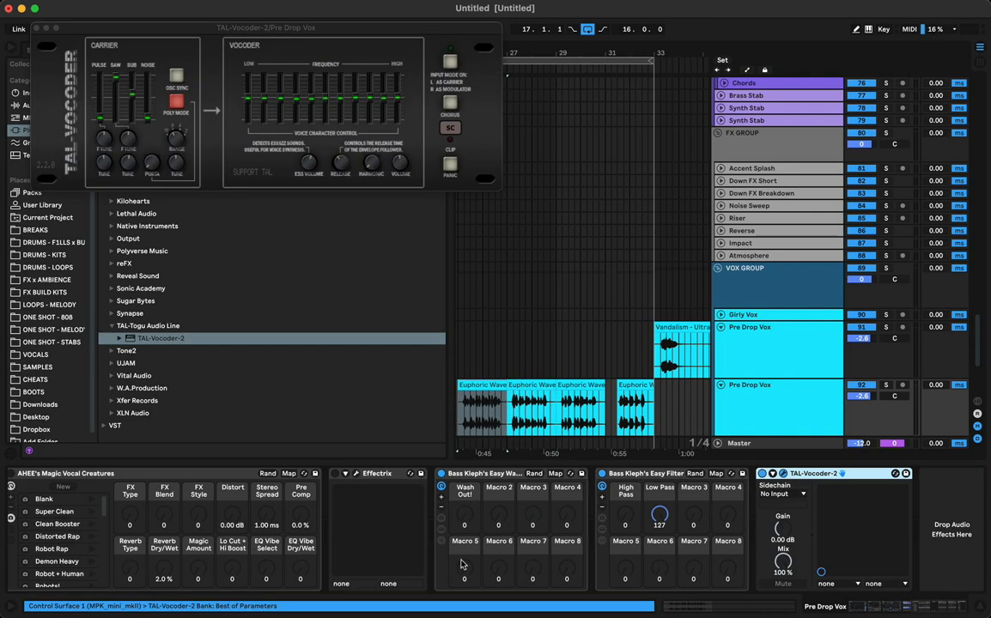
pyautogui.hscroll(-15, 483, 559)
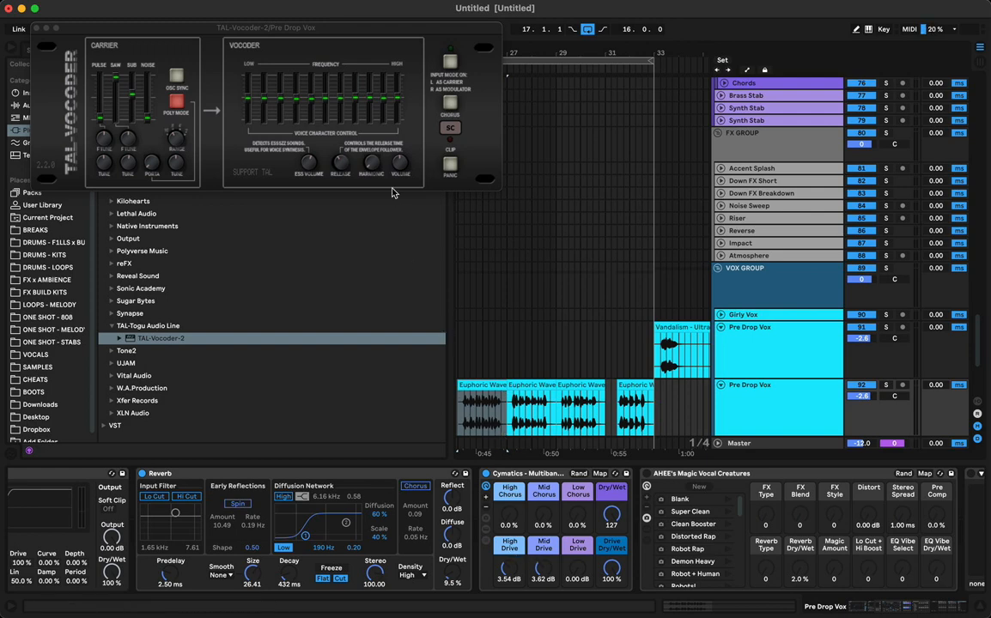
pyautogui.click(449, 101)
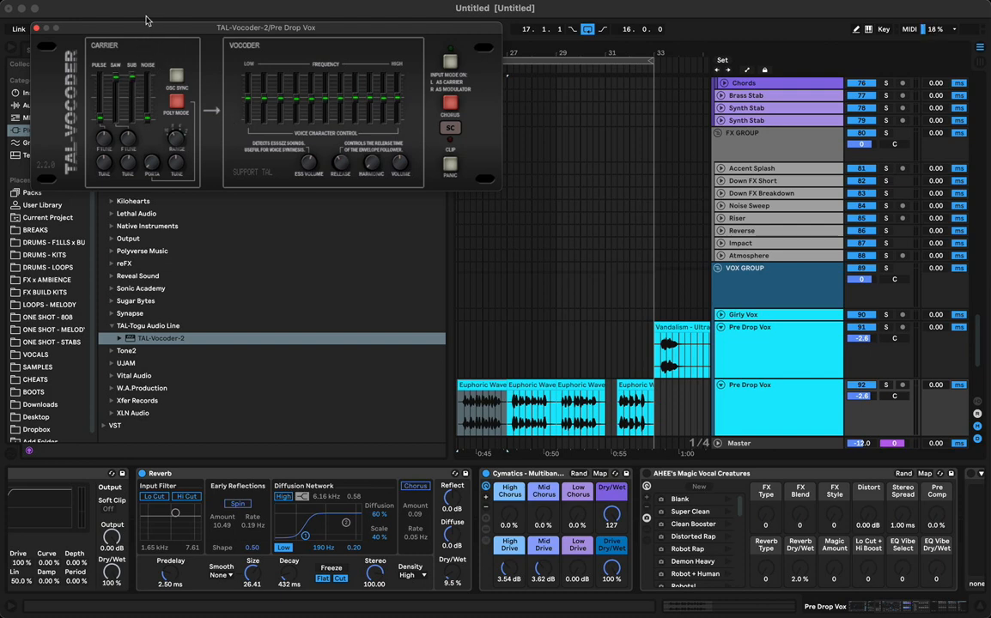
pyautogui.moveTo(212, 28); pyautogui.dragTo(811, 91)
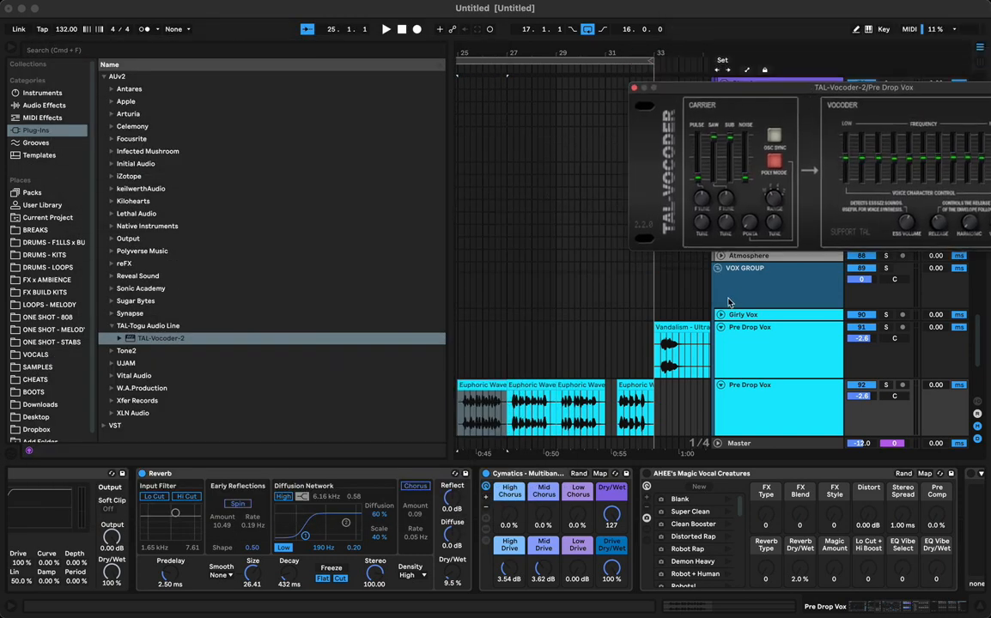
# - Create an empty MIDI clip at bar 17 on the new MIDI track below the Pre Drop Vox tracks
pyautogui.scroll(-3, 600, 360)
pyautogui.scroll(-2, 661, 382)
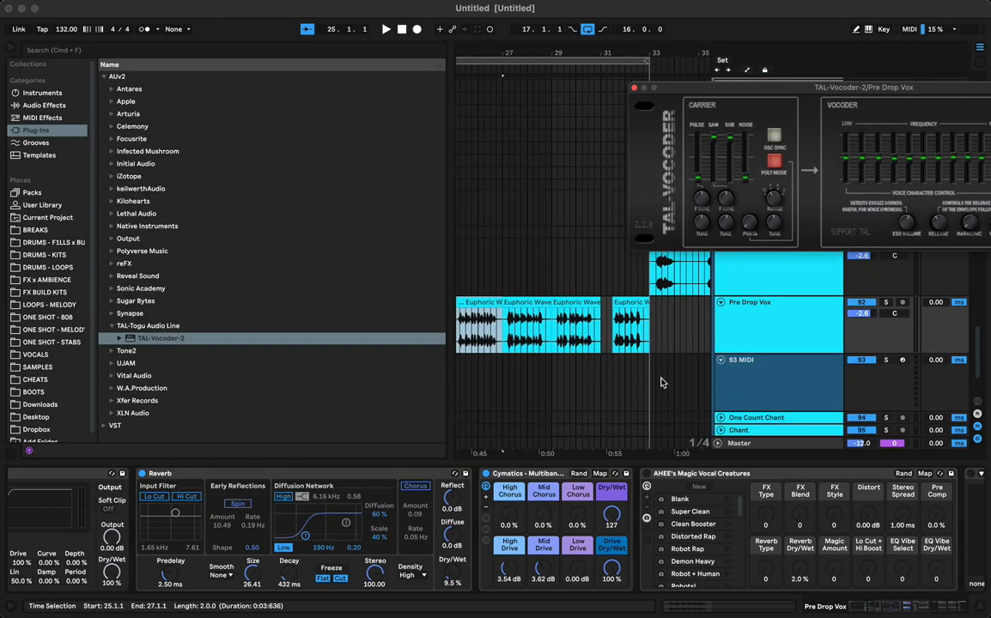
pyautogui.click(666, 342)
pyautogui.hscroll(-5, 621, 376)
pyautogui.scroll(-1, 622, 376)
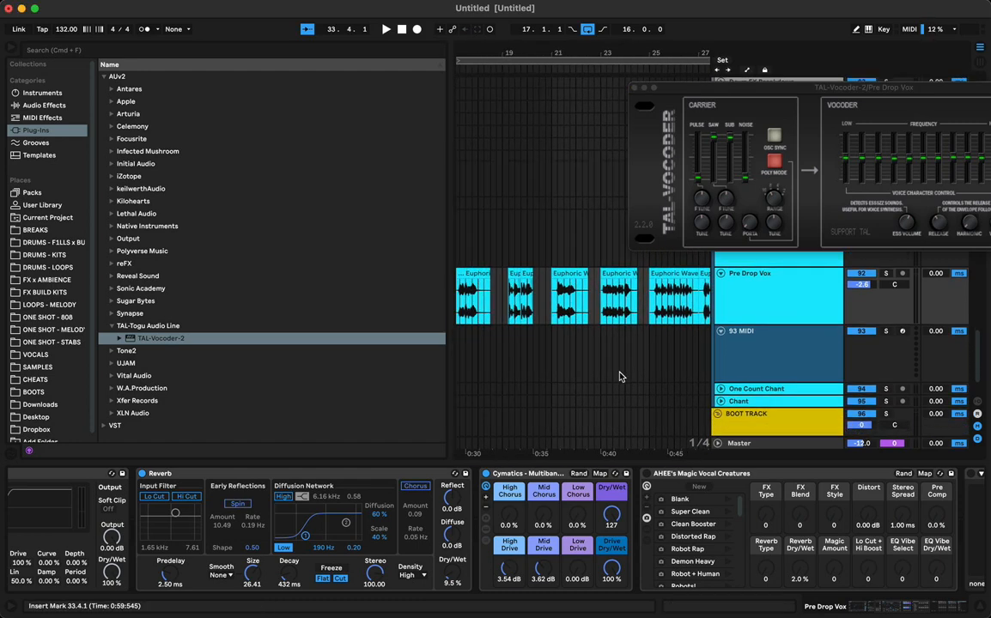
pyautogui.doubleClick(508, 365)
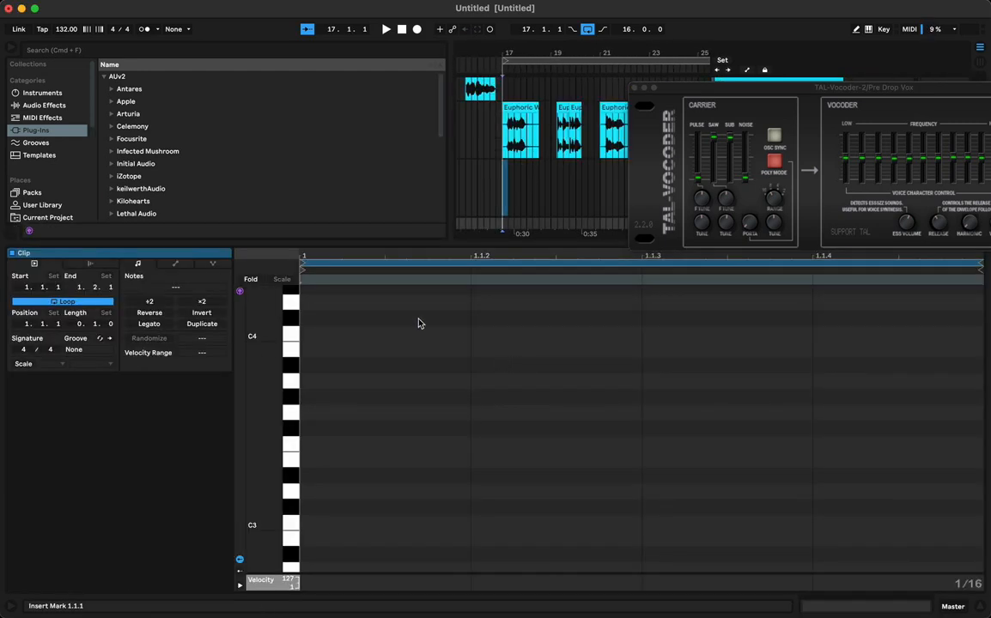
# - Turn off looping for the new MIDI clip and extend it to 8 bars, ending at bar 25
pyautogui.click(15, 51)
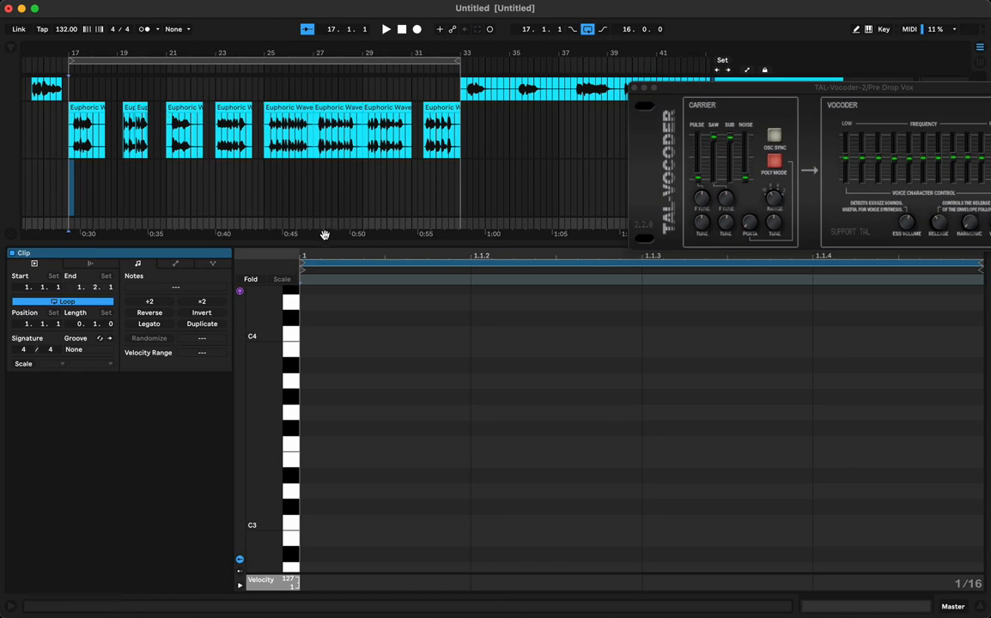
pyautogui.press('super+alt+l')
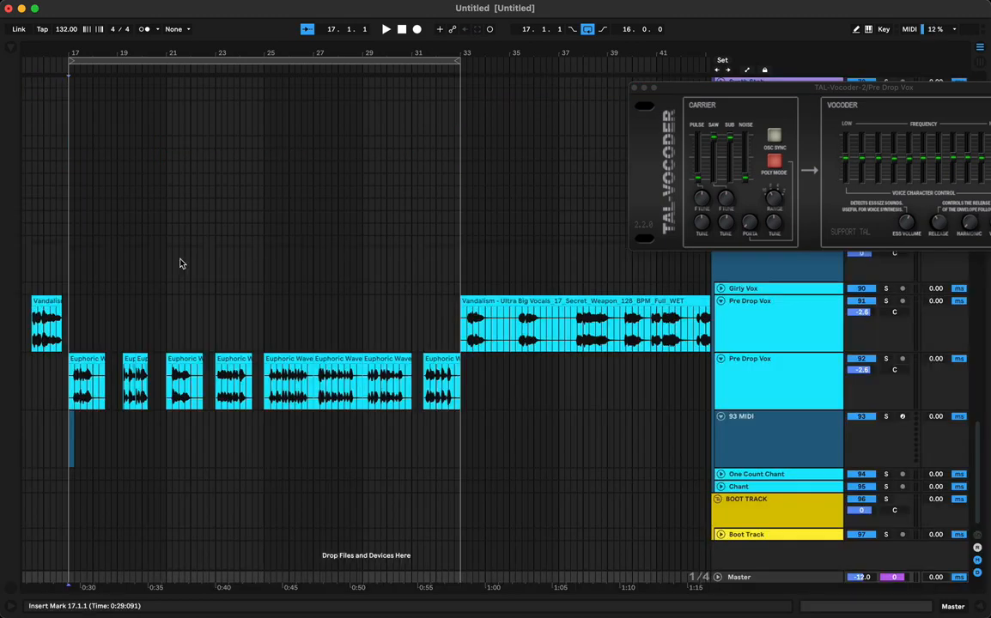
pyautogui.doubleClick(73, 417)
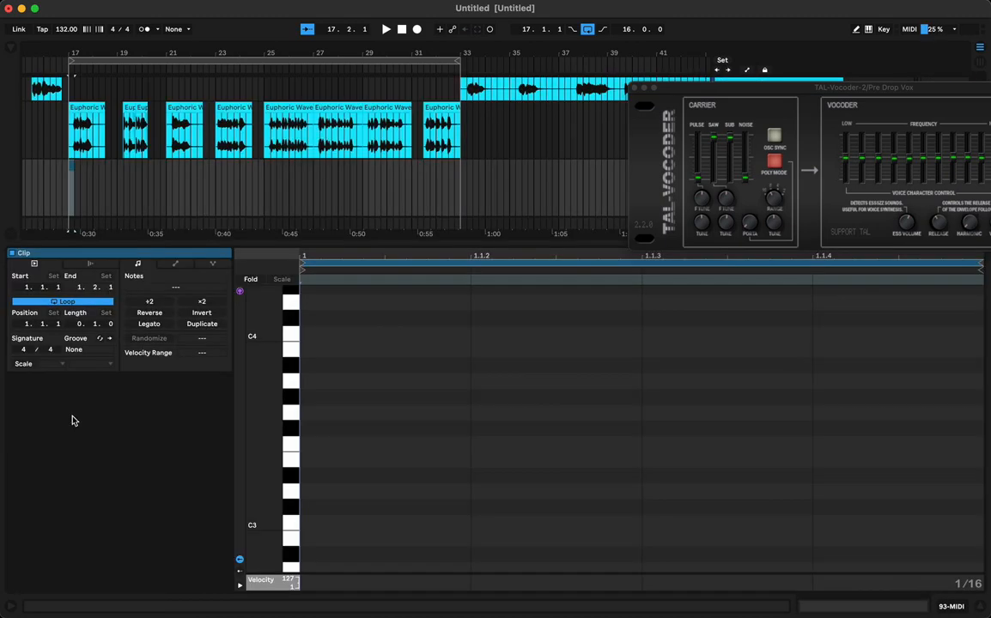
pyautogui.click(103, 306)
pyautogui.moveTo(73, 168); pyautogui.dragTo(266, 171)
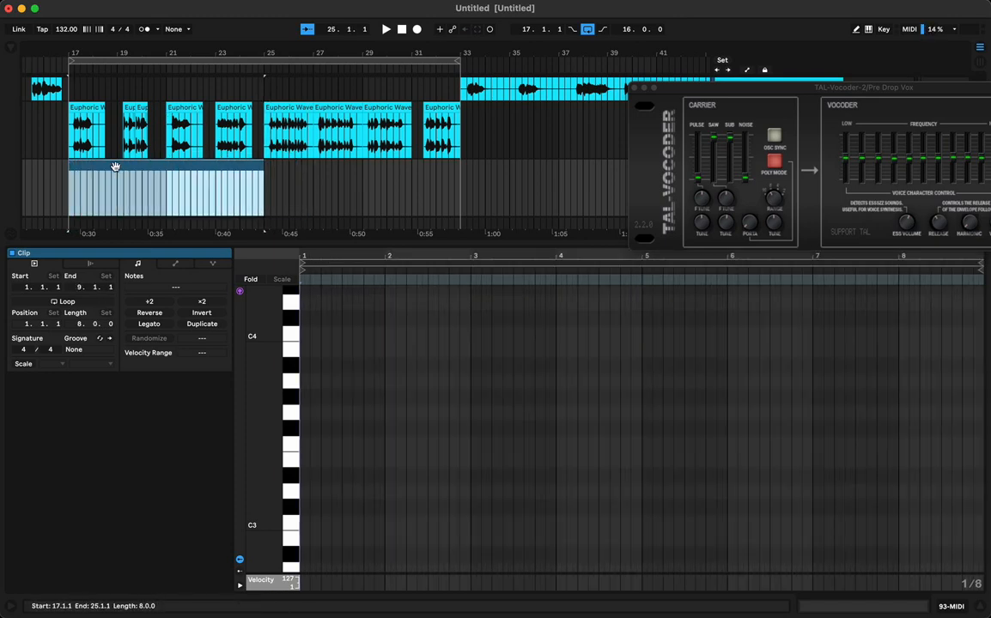
# - Add a sustained four-bar G3 note from the clip's start and duplicate it to fill the remaining four bars
pyautogui.press('space')
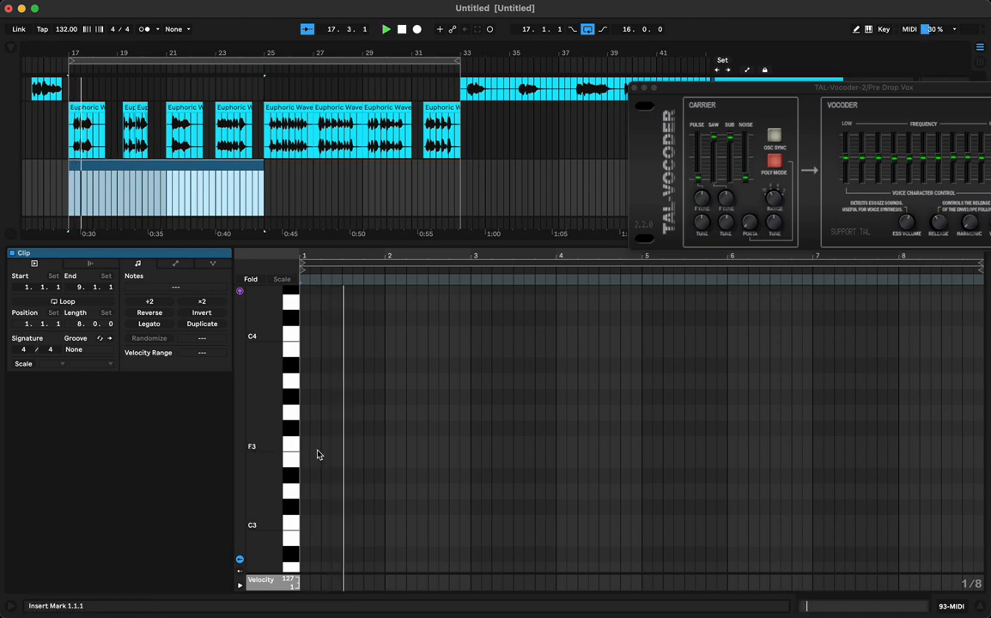
pyautogui.press('space')
pyautogui.doubleClick(305, 414)
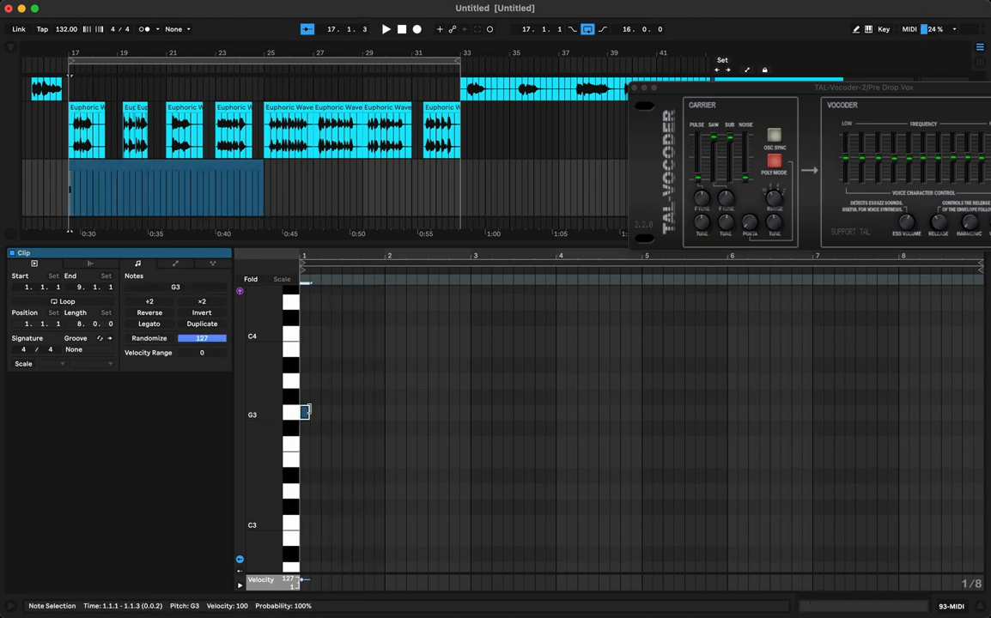
pyautogui.moveTo(305, 412); pyautogui.dragTo(650, 410)
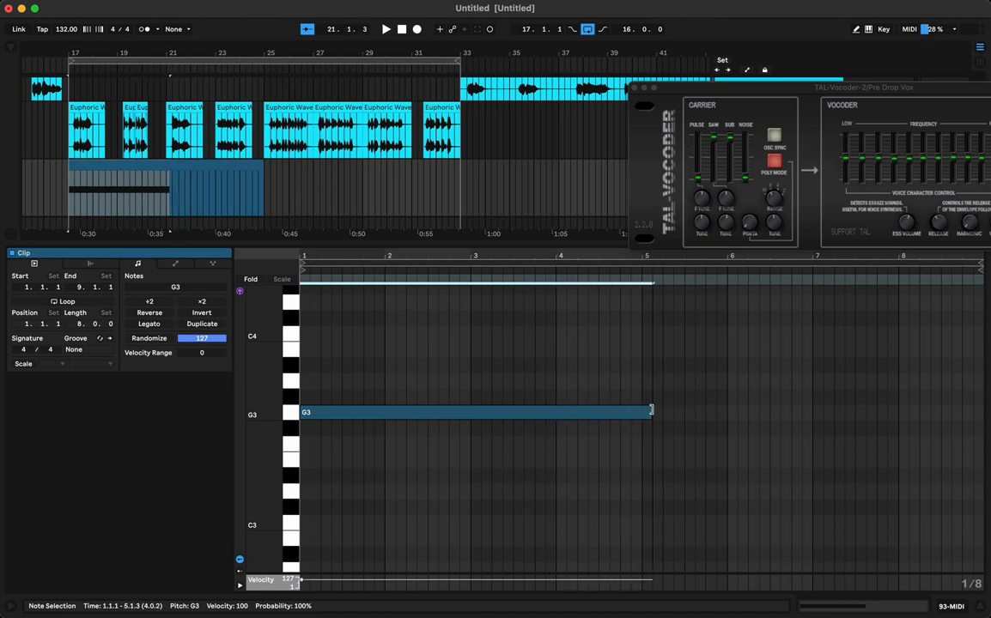
pyautogui.press('space')
pyautogui.hotkey('ctrl', 'd')
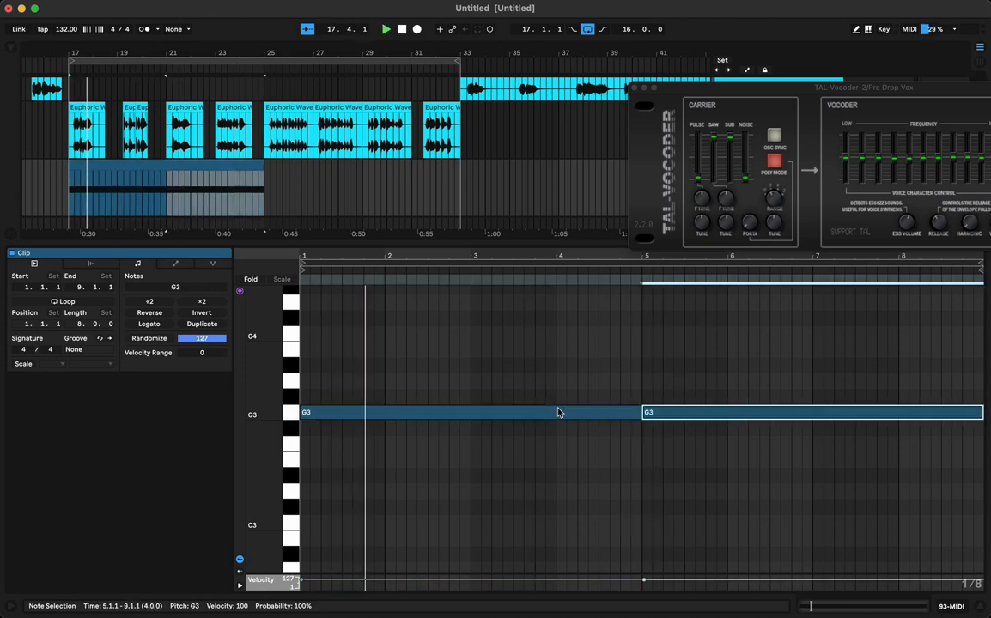
# - Switch to the Session View with the 93 MIDI track selected, making room by moving the vocoder window and hiding the browser
pyautogui.click(230, 166)
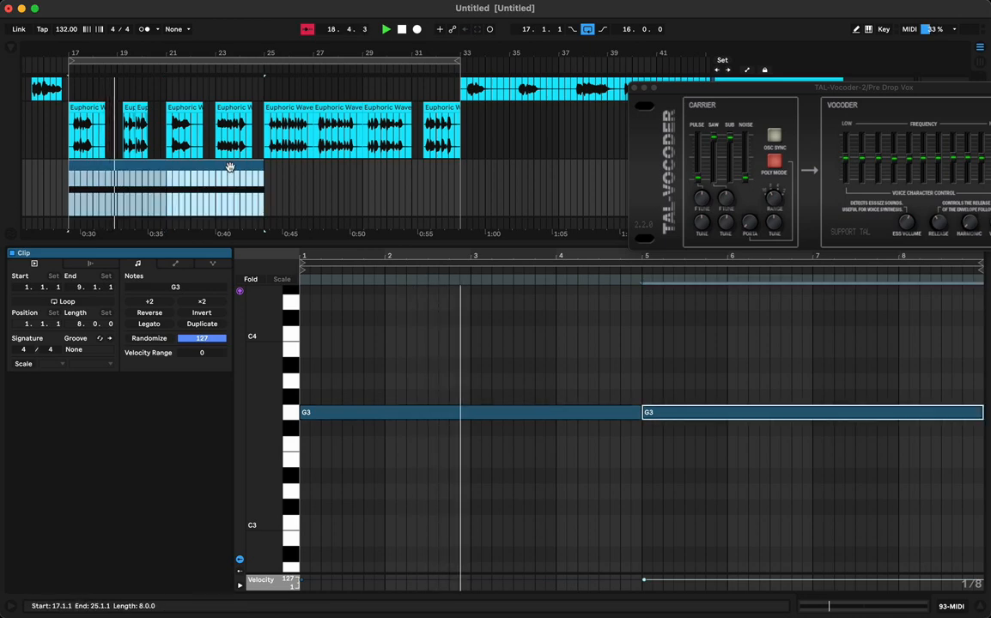
pyautogui.click(354, 243)
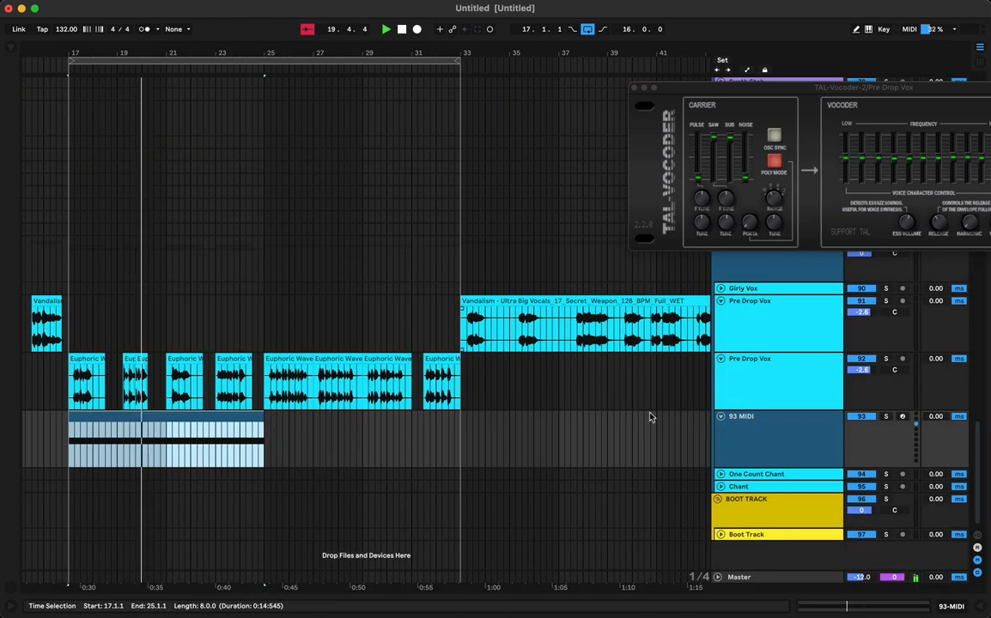
pyautogui.click(755, 446)
pyautogui.press('Tab')
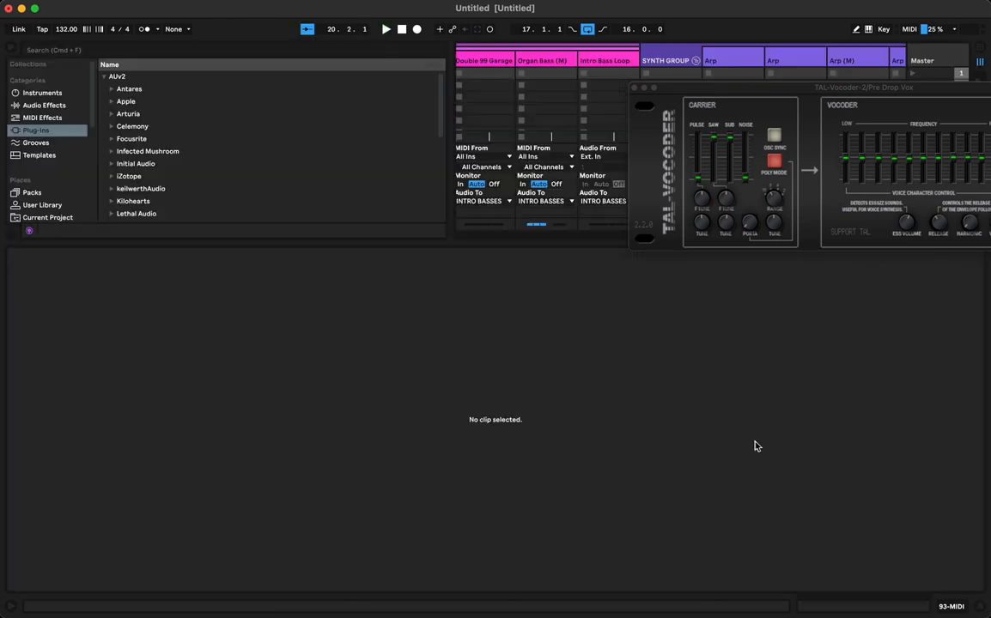
pyautogui.click(599, 241)
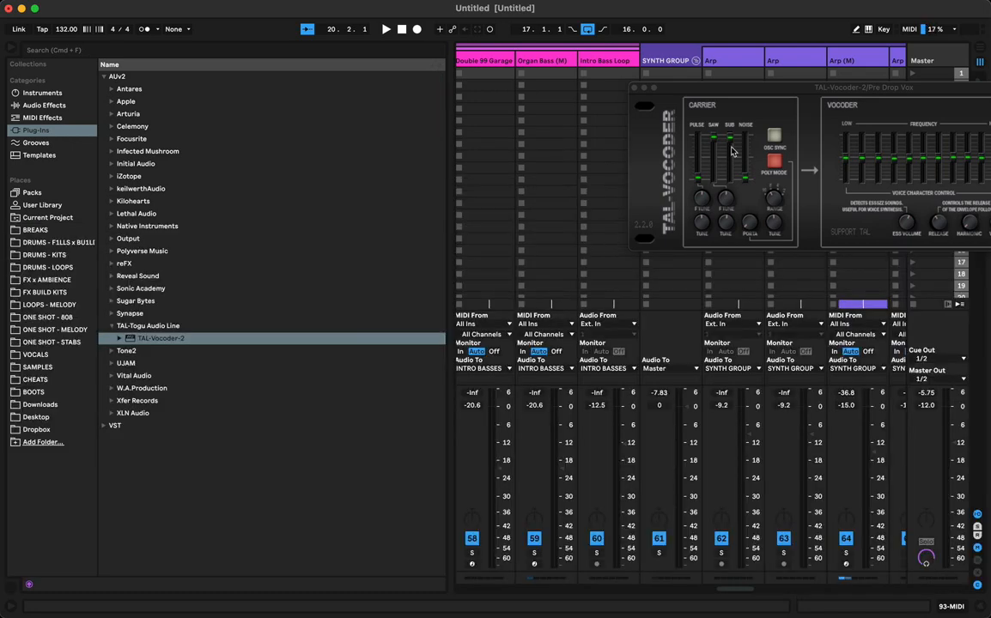
pyautogui.moveTo(770, 94); pyautogui.dragTo(143, 432)
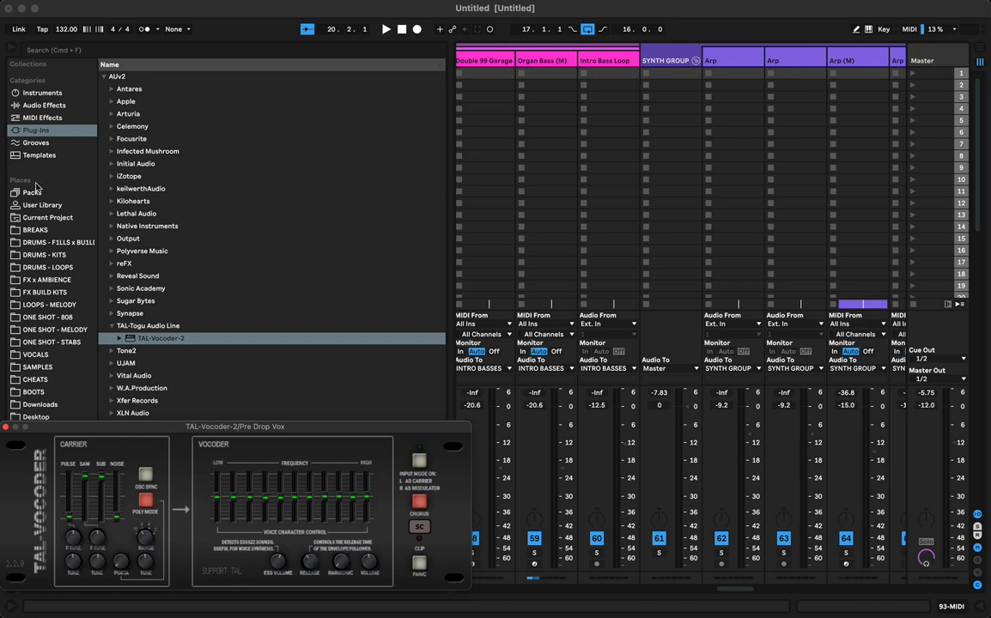
pyautogui.click(12, 51)
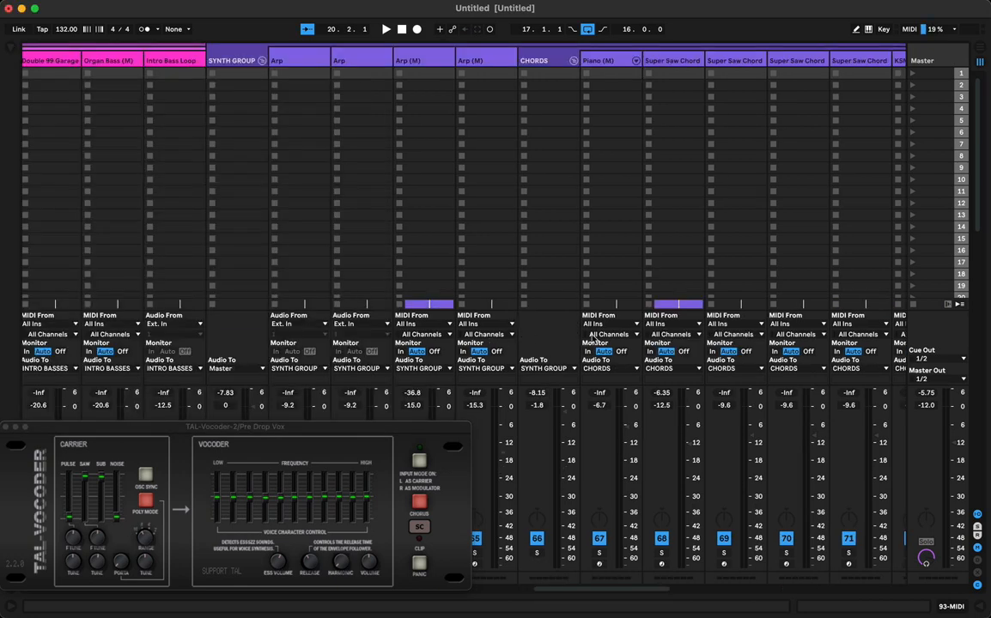
# - Route the 93 MIDI track's output to the second Pre Drop Vox track's 1-TAL-Vocoder-2 input and audition the result
pyautogui.hscroll(19, 592, 337)
pyautogui.scroll(-1, 596, 337)
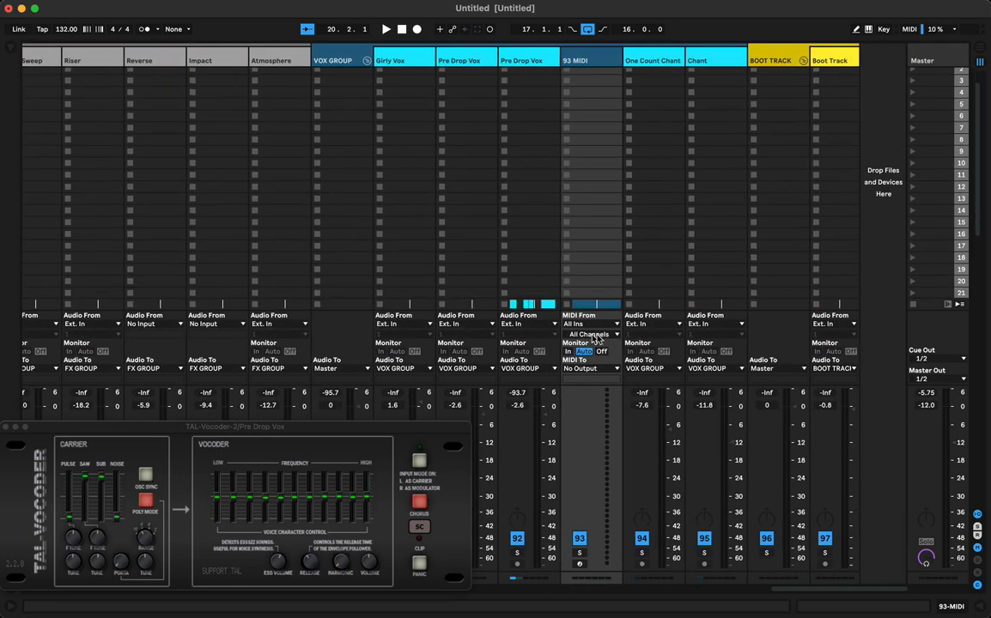
pyautogui.click(600, 369)
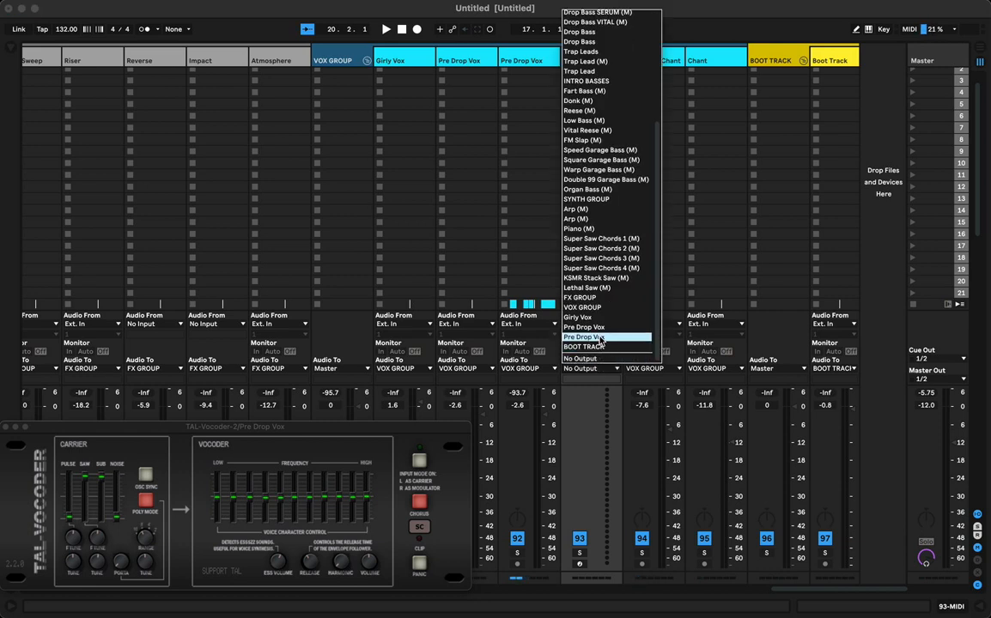
pyautogui.click(600, 337)
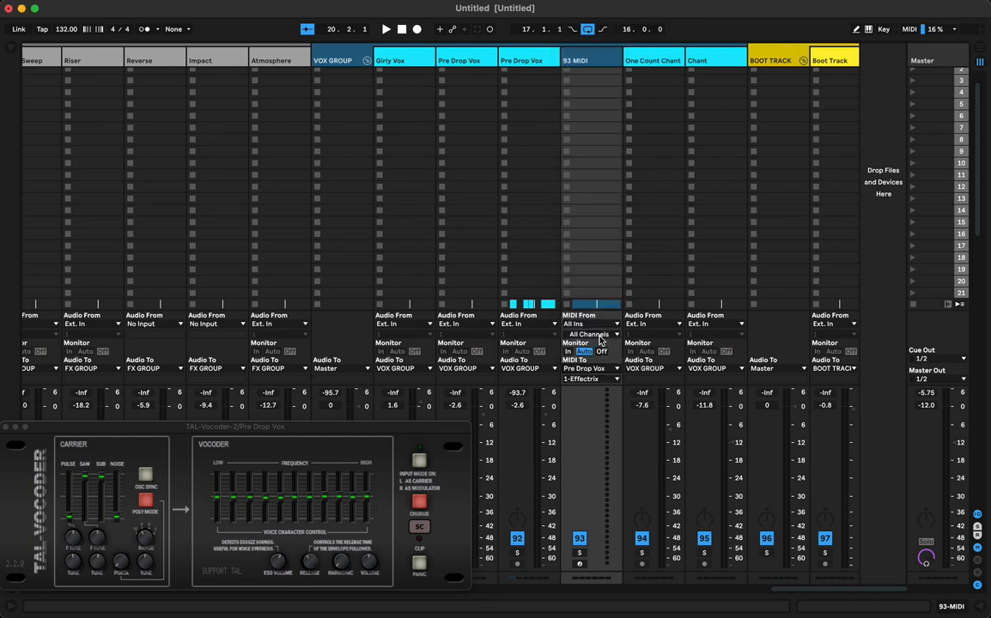
pyautogui.click(584, 379)
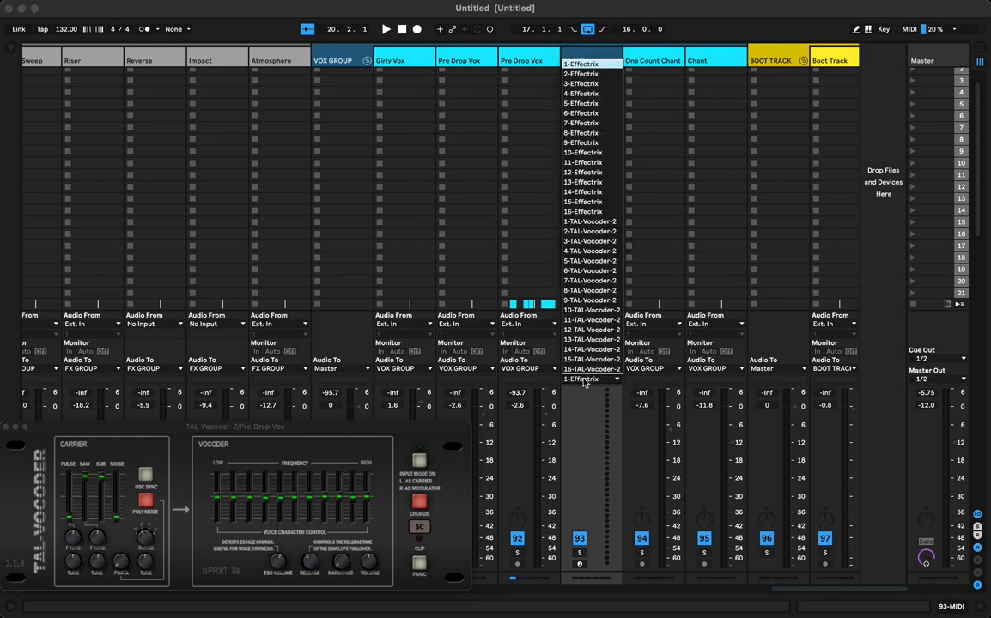
pyautogui.click(597, 223)
pyautogui.press('space')
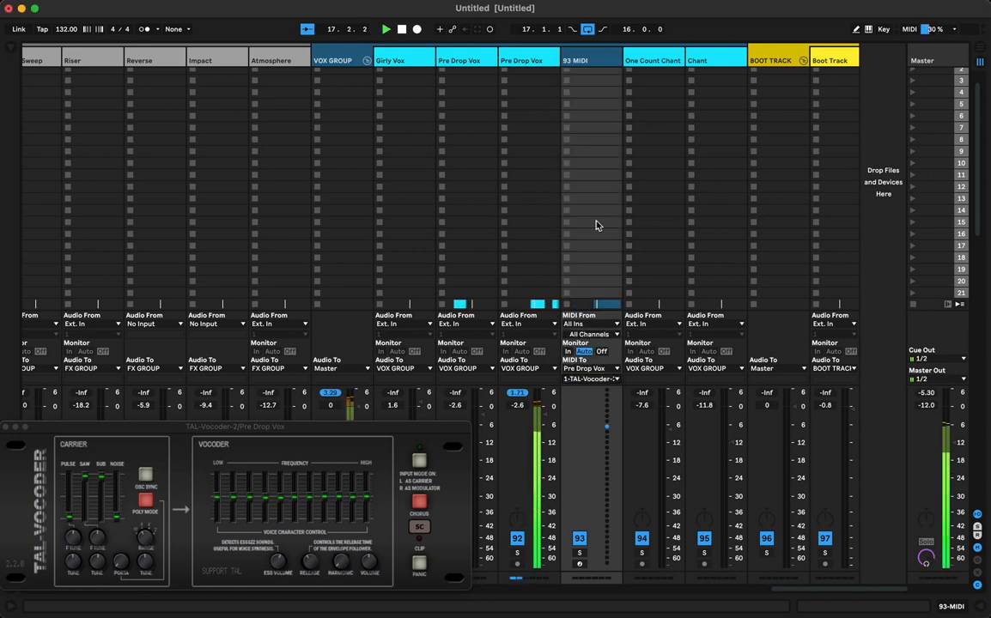
pyautogui.press('space')
# - In the Arrangement View, move the vocoder window clear of the MIDI clip and transpose all its notes down an octave to G2
pyautogui.press('Tab')
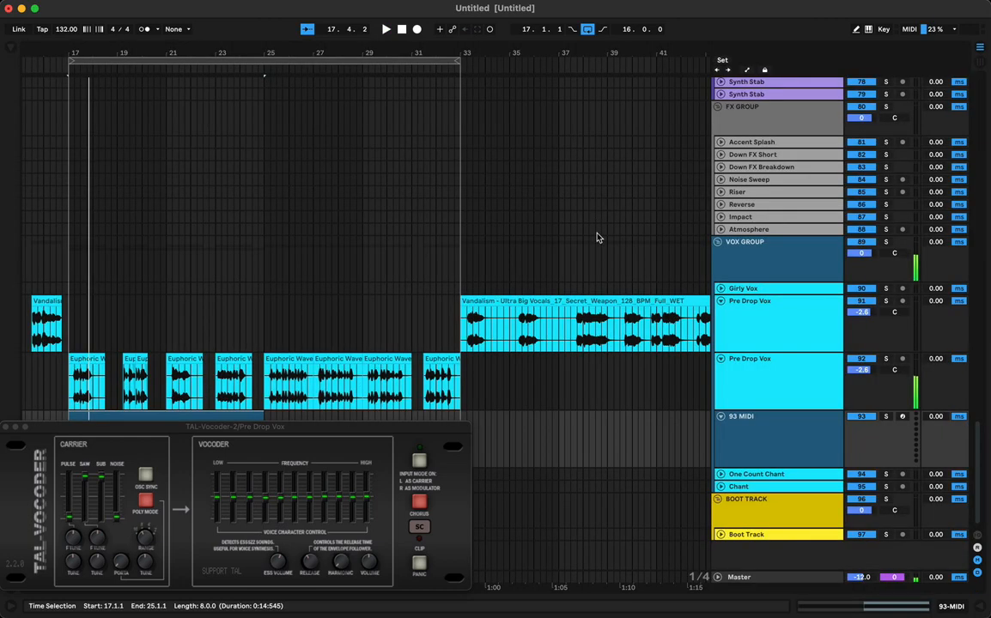
pyautogui.moveTo(179, 430); pyautogui.dragTo(469, 473)
pyautogui.press('space')
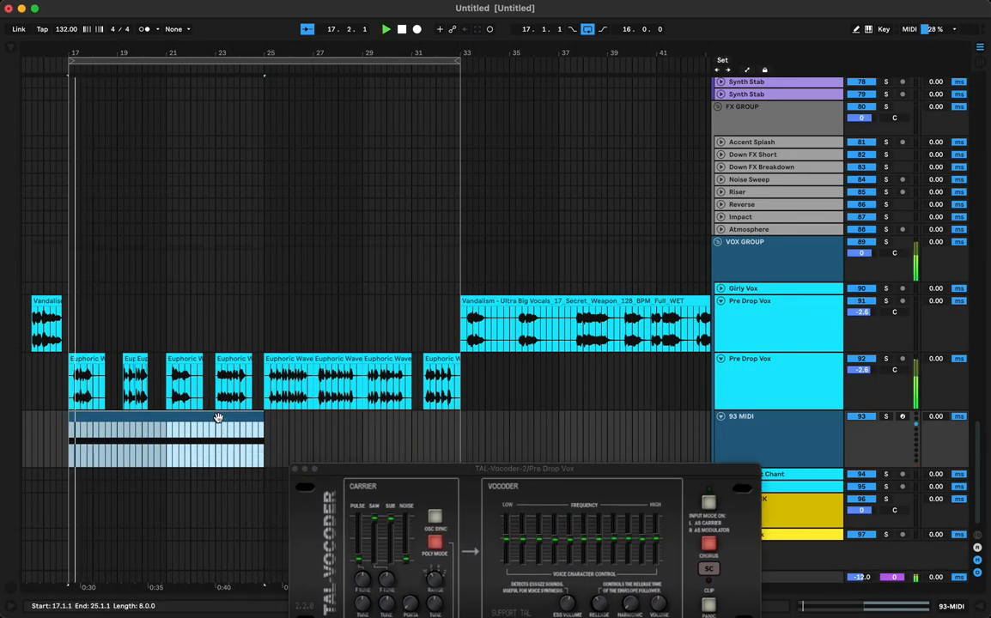
pyautogui.press('Tab')
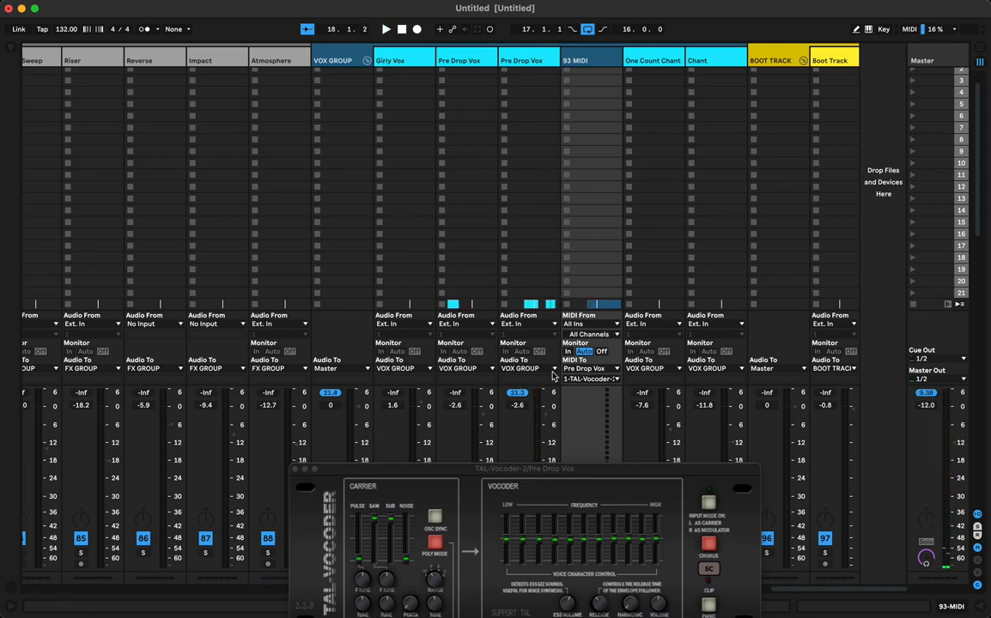
pyautogui.press('Tab')
pyautogui.doubleClick(188, 410)
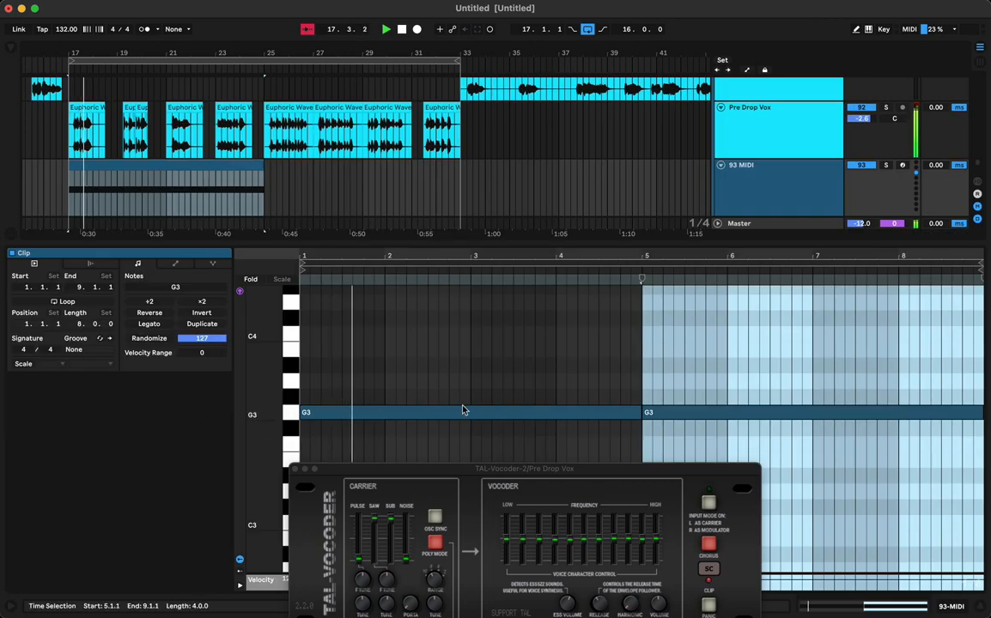
pyautogui.press('super+a')
pyautogui.hotkey('shift', 'Down')
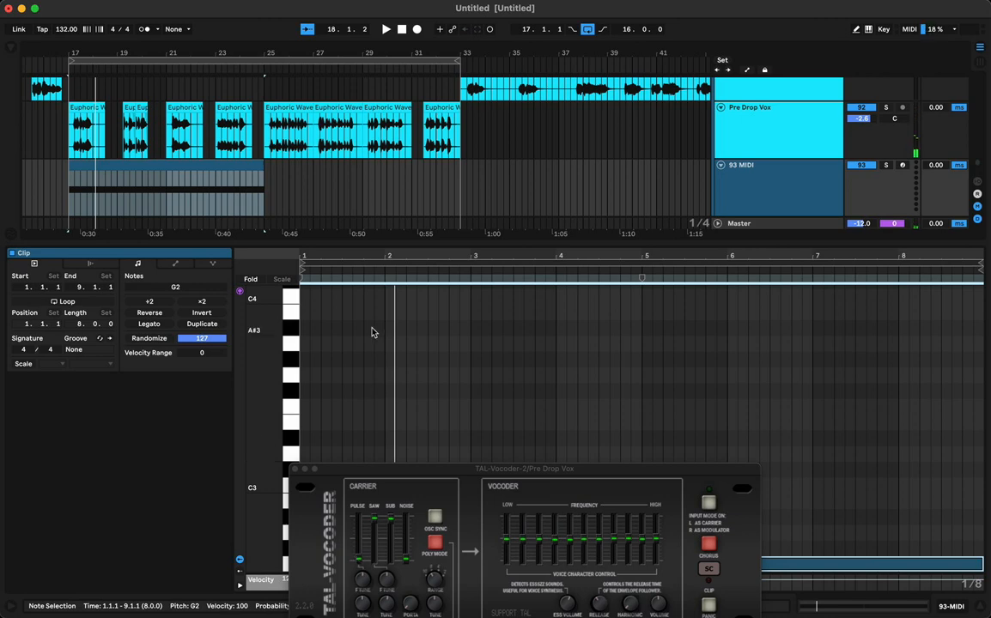
# - During playback from bar 17, lower the volume of the Pre Drop Vox track carrying the vocoder to -12.7 dB
pyautogui.click(238, 179)
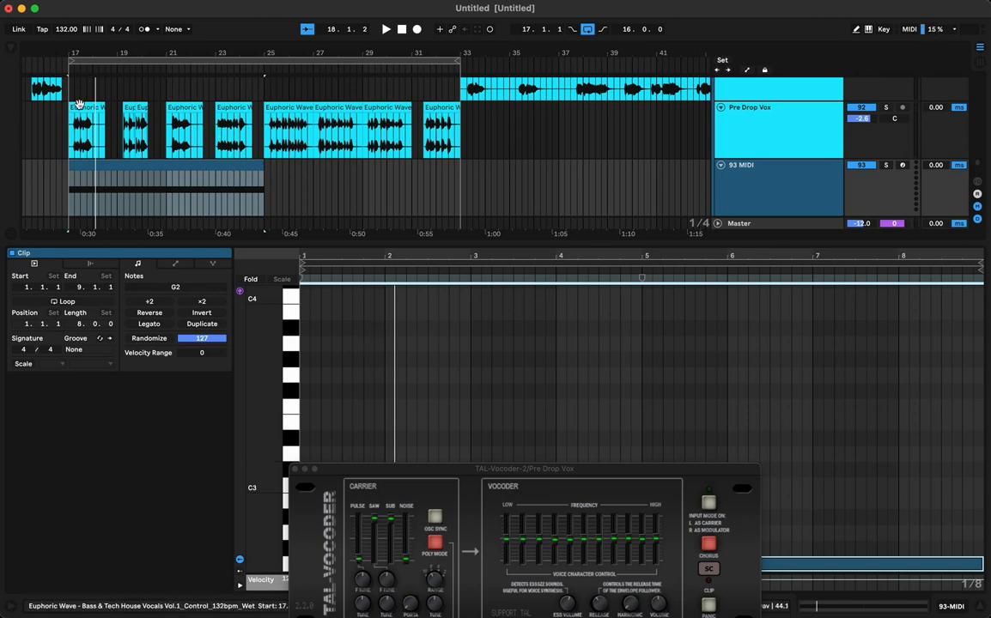
pyautogui.press('Tab')
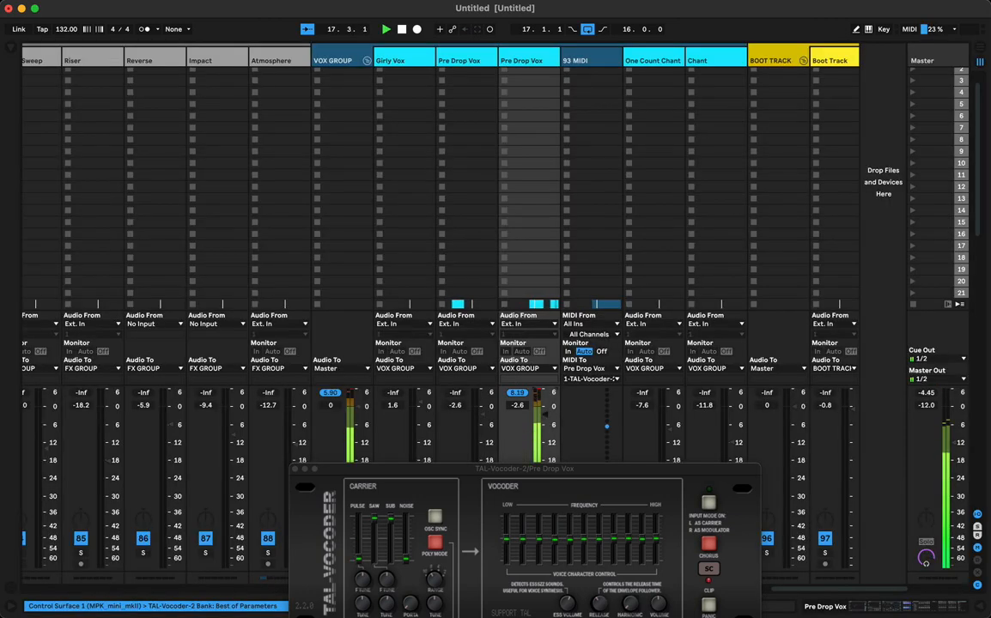
pyautogui.press('space')
pyautogui.press('space')
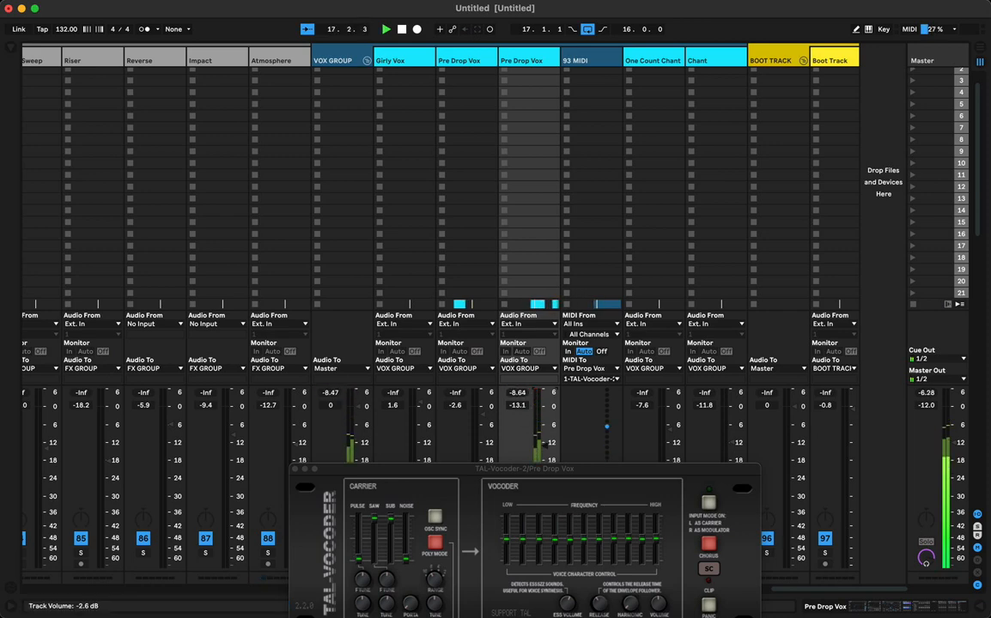
pyautogui.moveTo(545, 446); pyautogui.dragTo(544, 444)
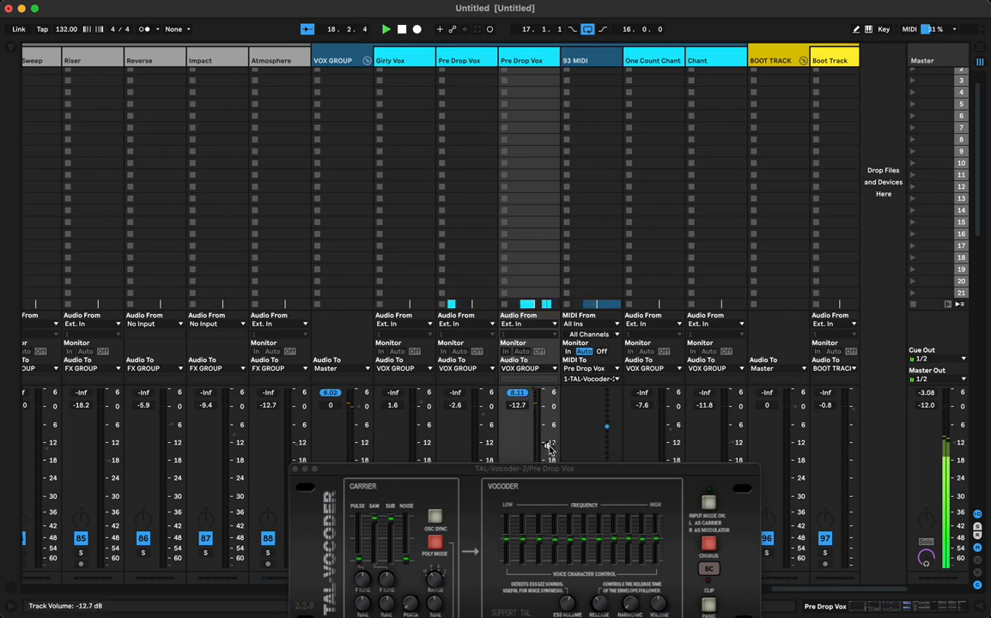
# - Add the Limiter audio effect after TAL-Vocoder-2 on the second Pre Drop Vox track
pyautogui.press('Tab')
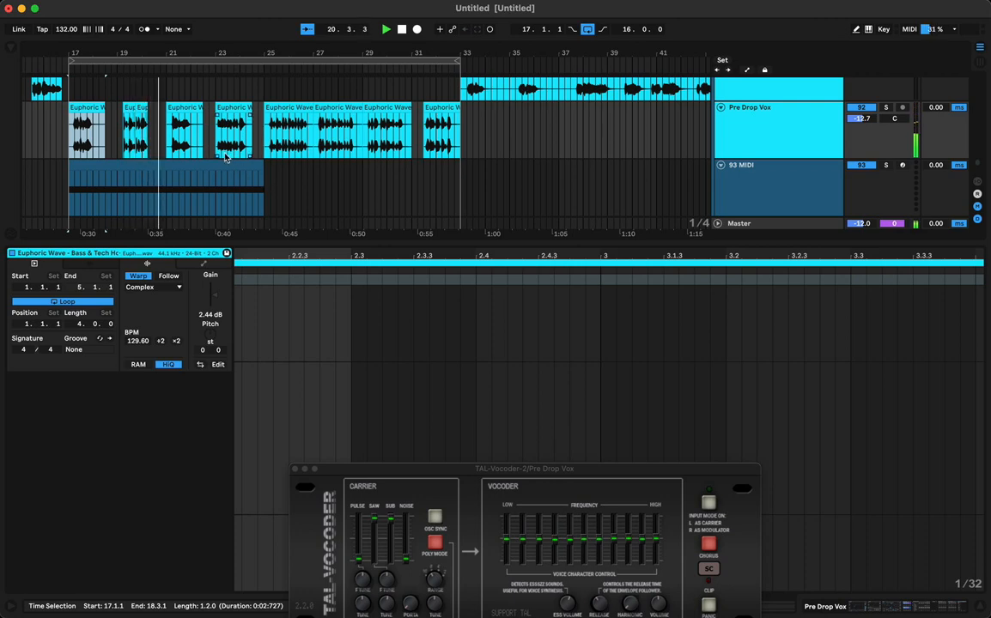
pyautogui.click(146, 165)
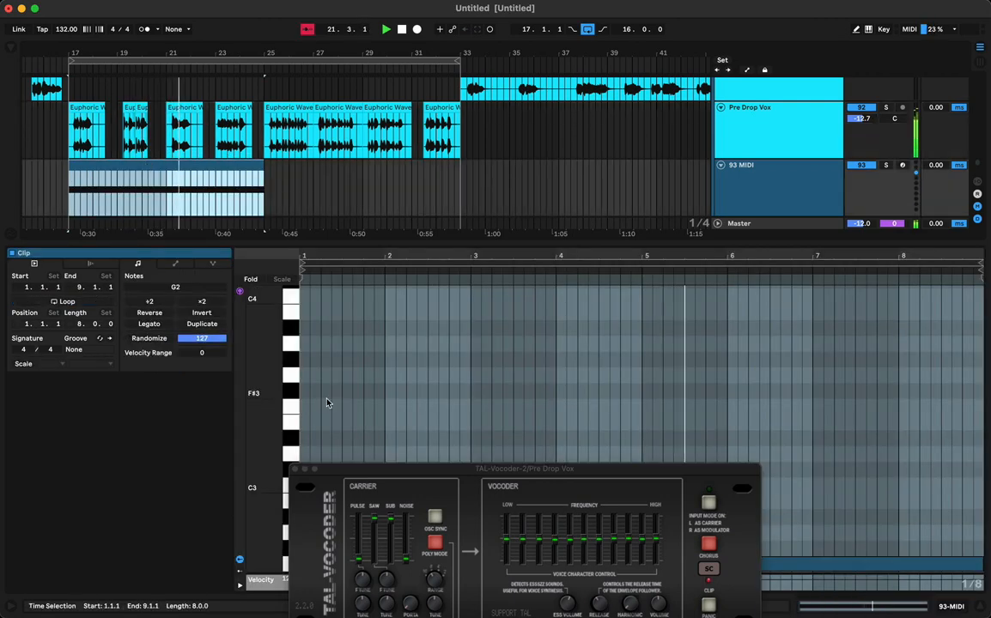
pyautogui.click(75, 110)
pyautogui.click(753, 148)
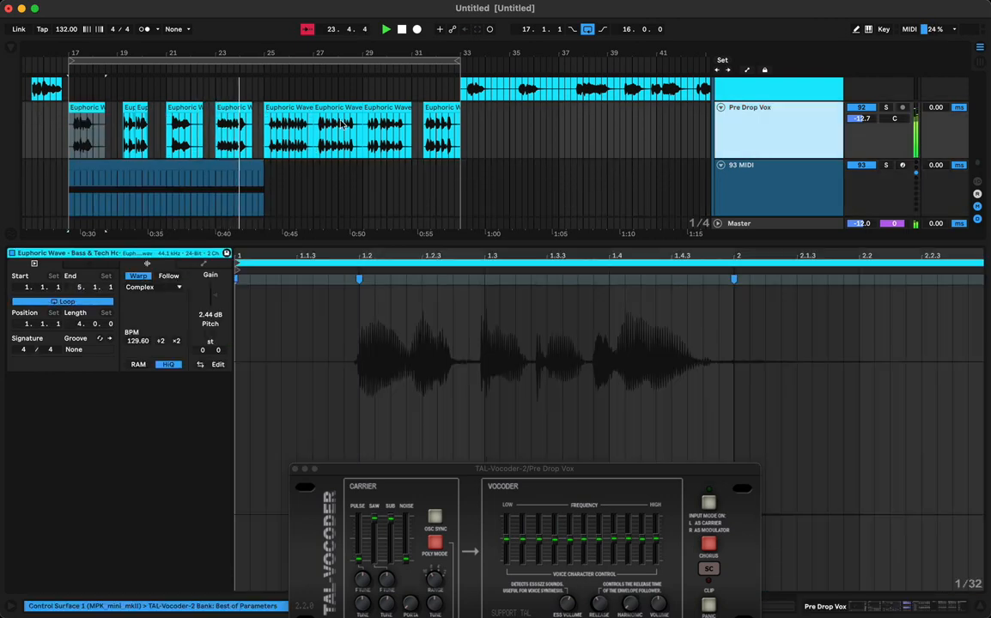
pyautogui.click(12, 50)
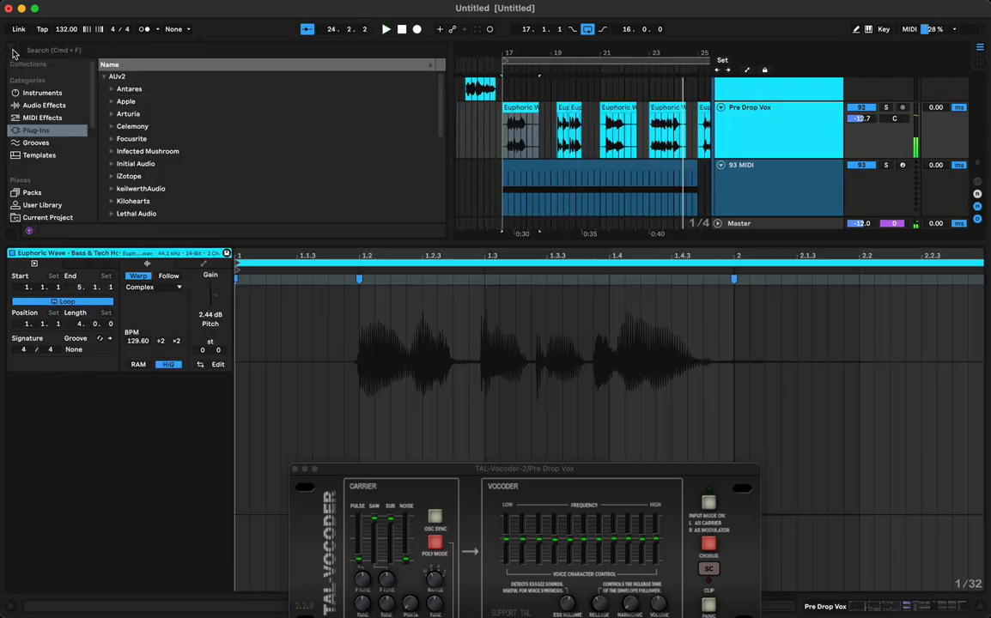
pyautogui.click(43, 105)
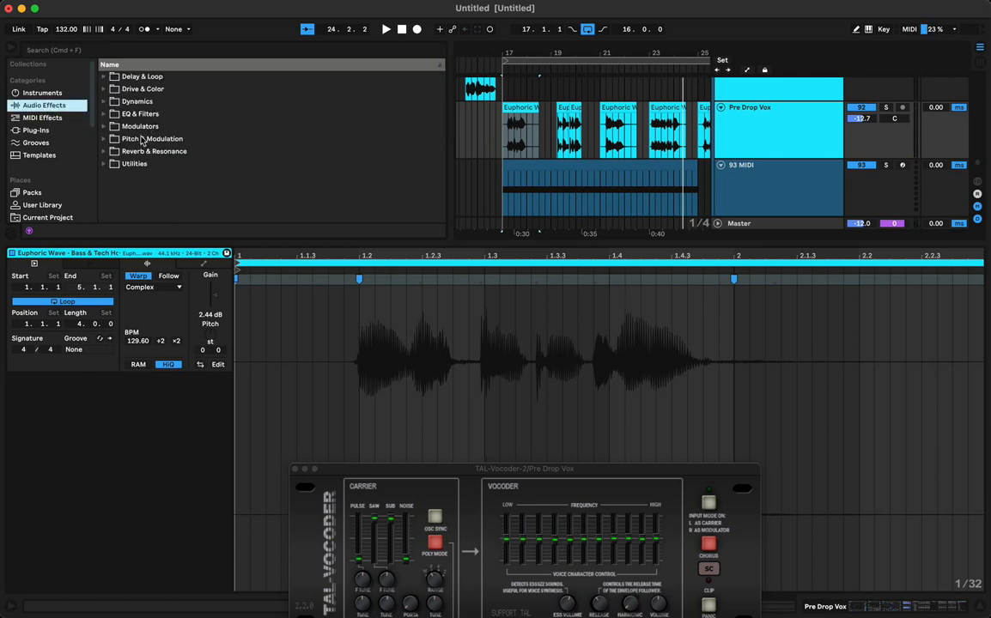
pyautogui.click(137, 101)
pyautogui.click(140, 151)
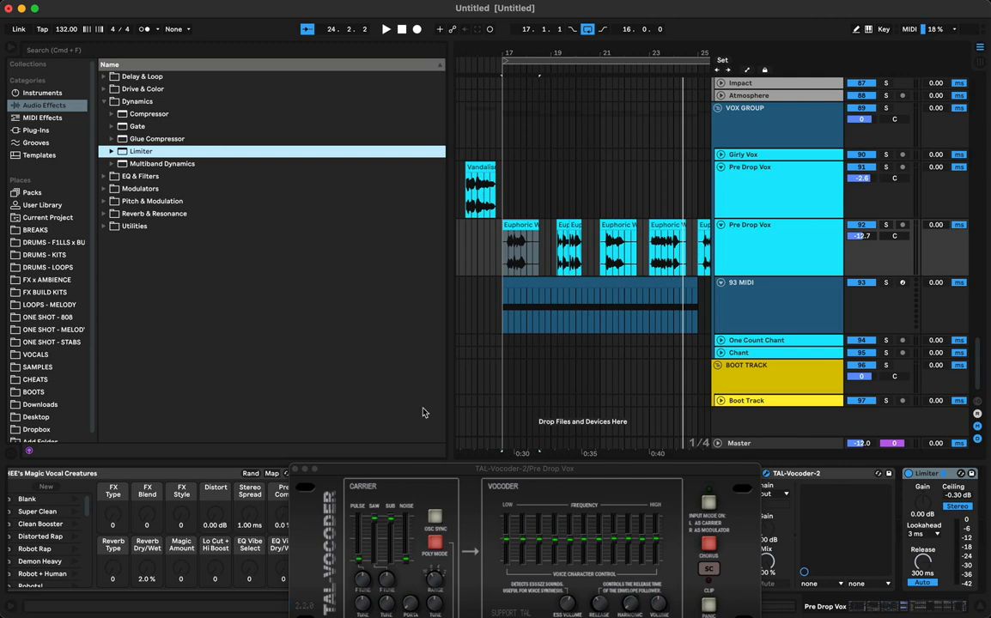
# - Move the vocoder window off the device chain and set the Limiter's gain to 1.5 dB while playing from bar 17
pyautogui.moveTo(386, 469); pyautogui.dragTo(378, 466)
pyautogui.moveTo(86, 234); pyautogui.dragTo(82, 230)
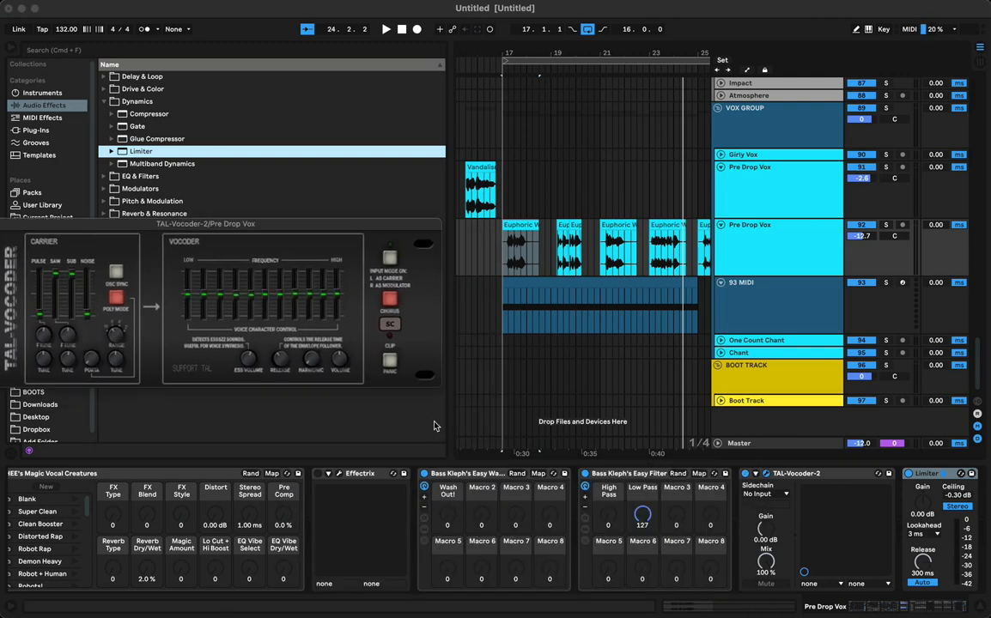
pyautogui.click(510, 282)
pyautogui.click(511, 226)
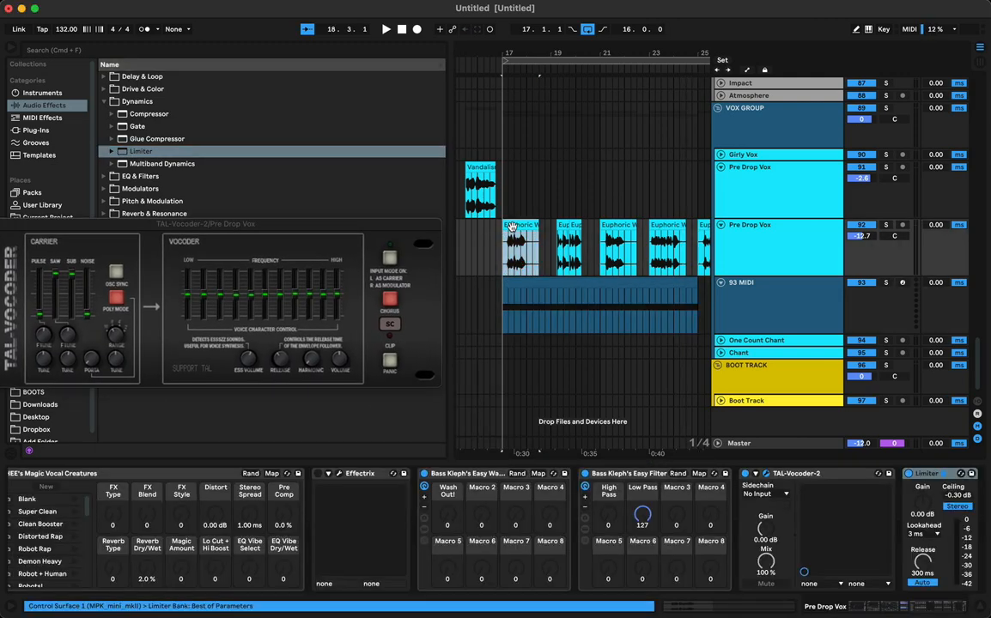
pyautogui.press('space')
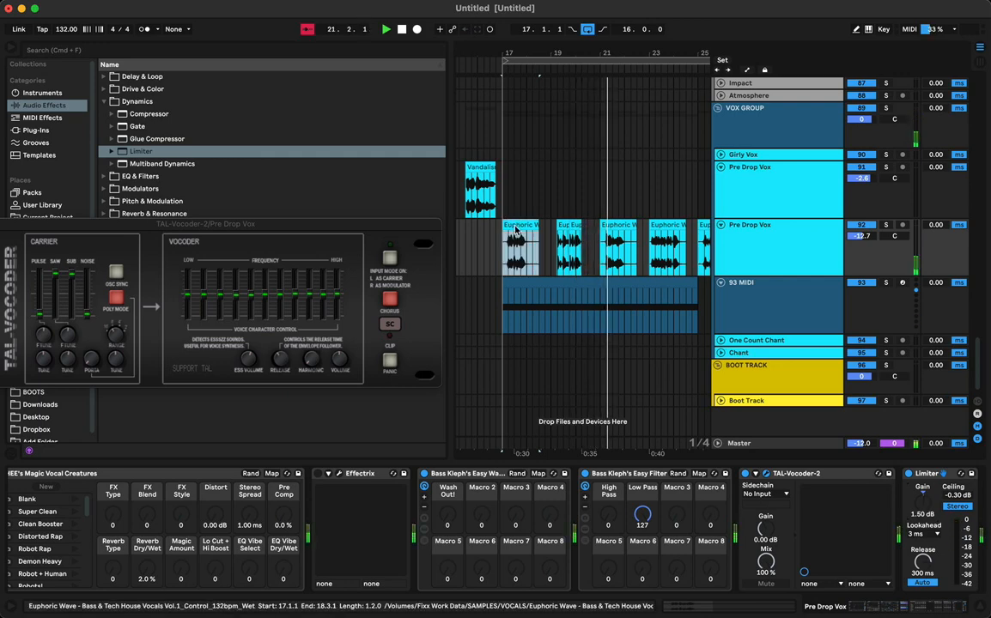
# - Raise the second Pre Drop Vox track's volume to -5.4 dB and restart playback from bar 17
pyautogui.press('Tab')
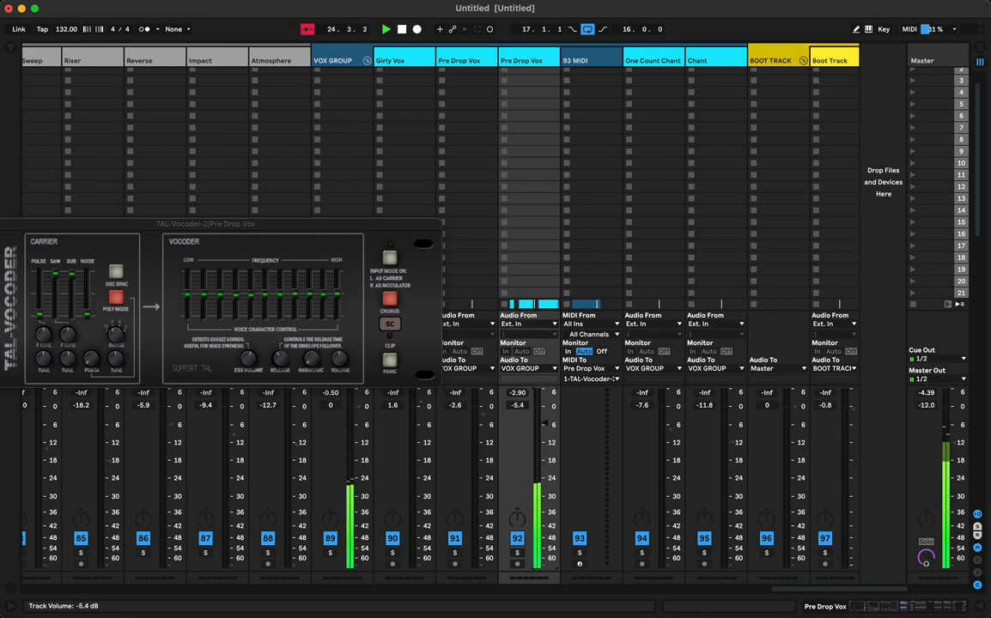
pyautogui.press('Tab')
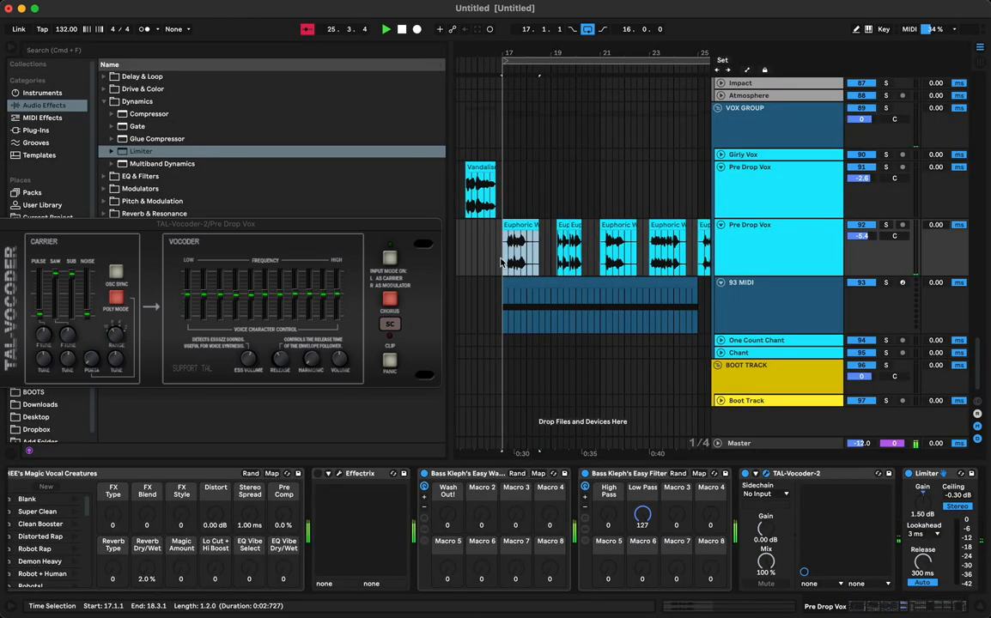
pyautogui.press('space')
pyautogui.press('space')
# - Raise the vocoder carrier's Pulse level from its minimum to near its maximum and replay the section
pyautogui.click(39, 312)
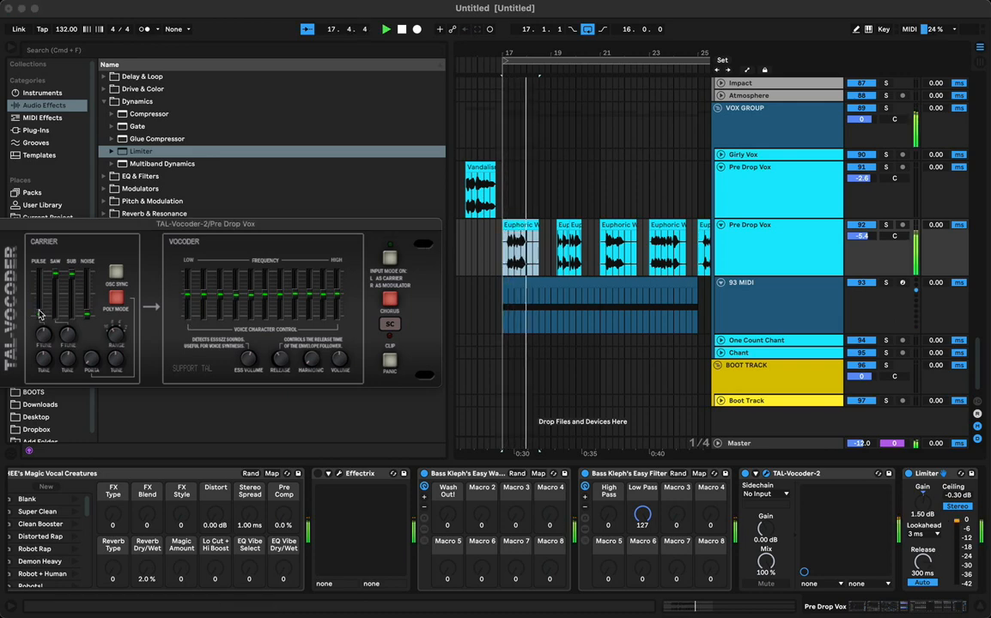
pyautogui.moveTo(39, 311); pyautogui.dragTo(53, 197)
pyautogui.press('space')
pyautogui.press('space')
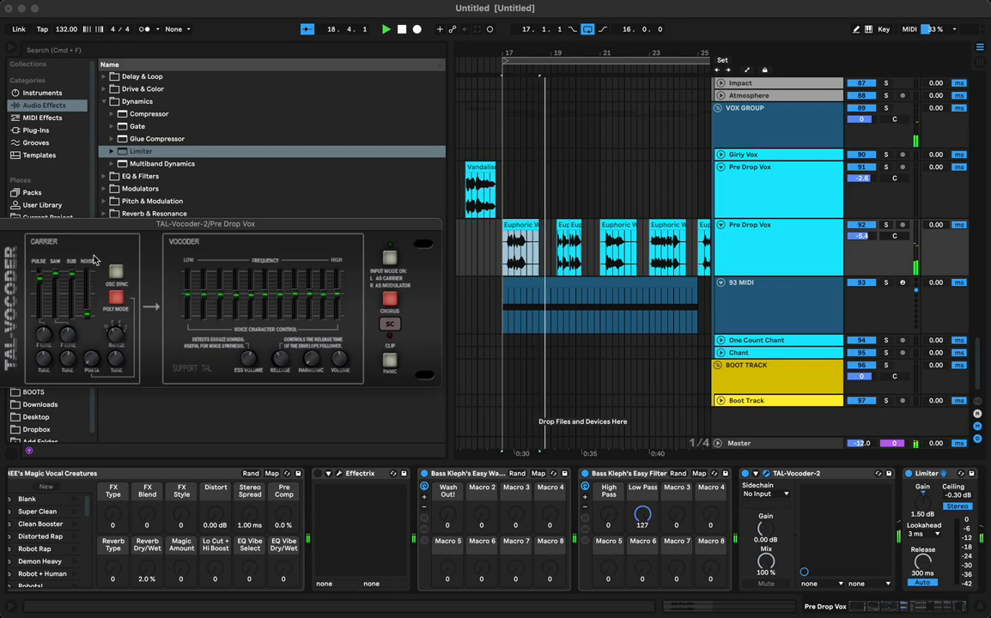
# - Transpose all notes in the 93 MIDI clip down another octave to G1
pyautogui.doubleClick(498, 288)
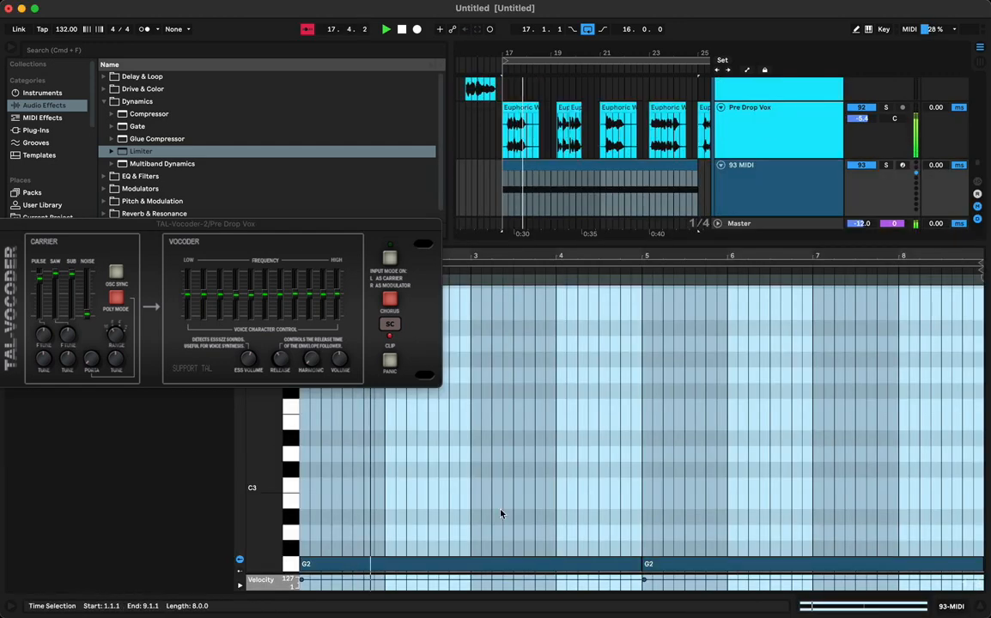
pyautogui.press('super+a')
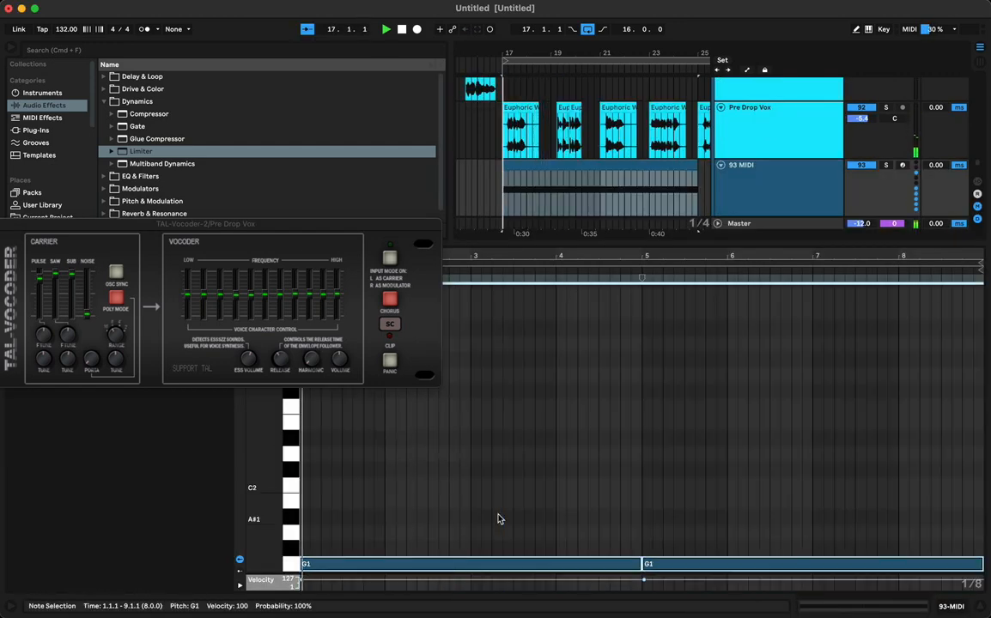
pyautogui.hotkey('shift', 'Down')
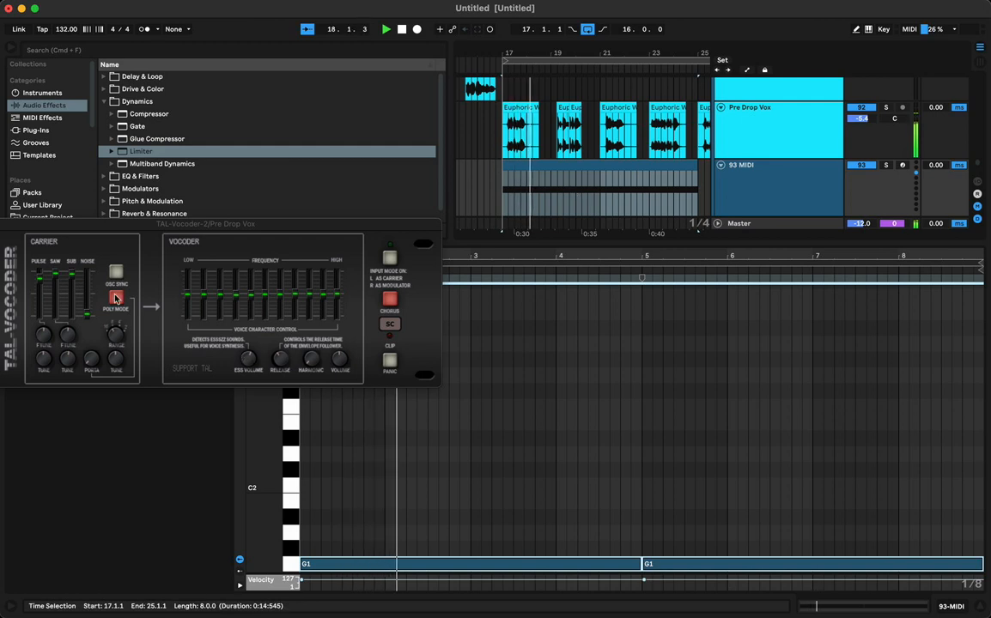
# - Raise the carrier's Pulse and the upper voice character bands slightly, and turn down the vocoder's ESS volume
pyautogui.click(40, 283)
pyautogui.moveTo(40, 282); pyautogui.dragTo(44, 260)
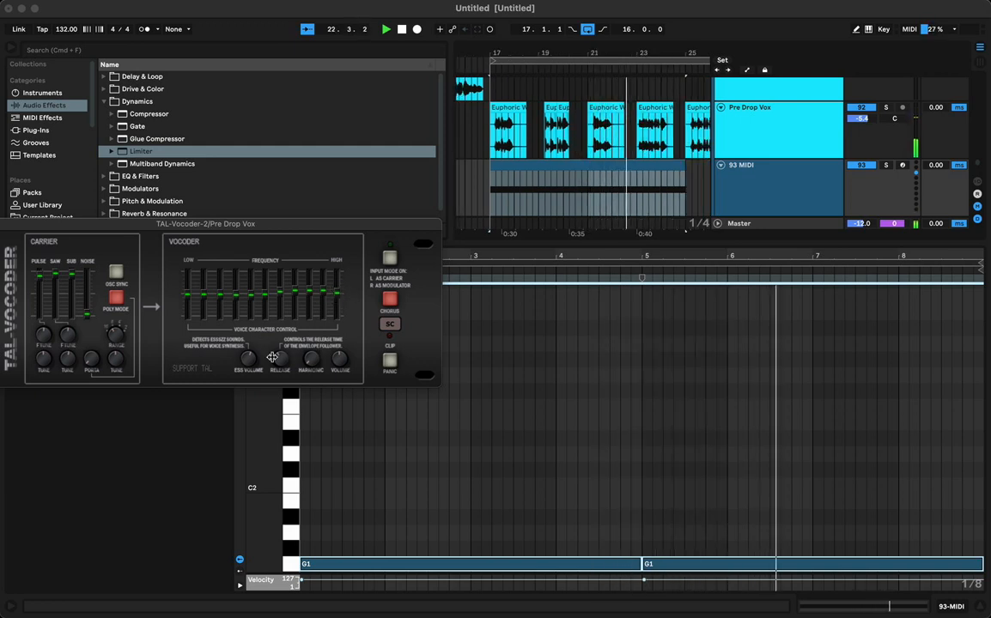
pyautogui.moveTo(251, 359); pyautogui.dragTo(253, 454)
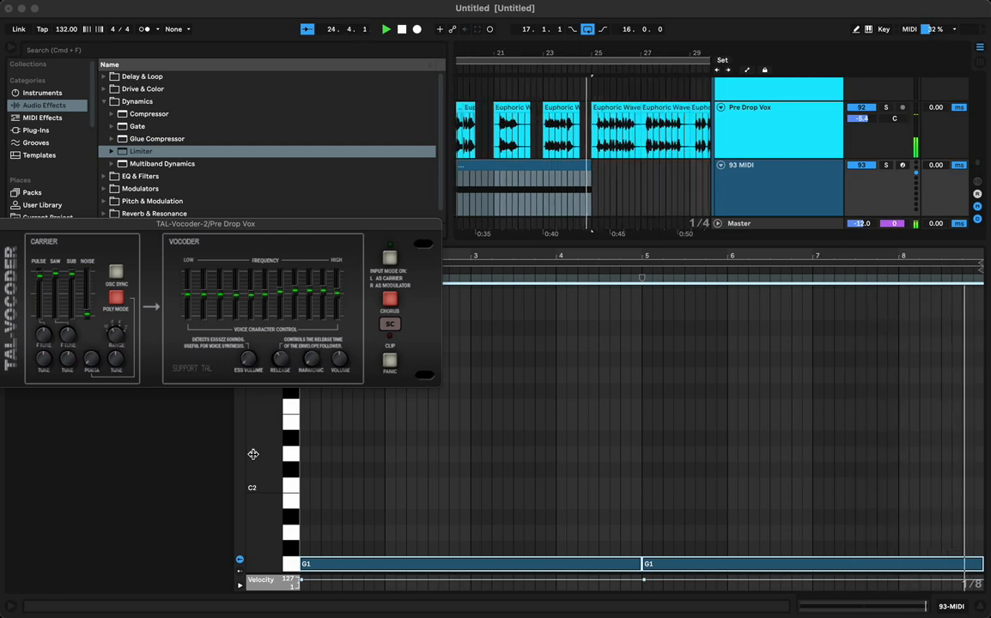
# - Loop the 8-bar range of the 93 MIDI clip and lower the carrier's Saw level slightly
pyautogui.click(619, 166)
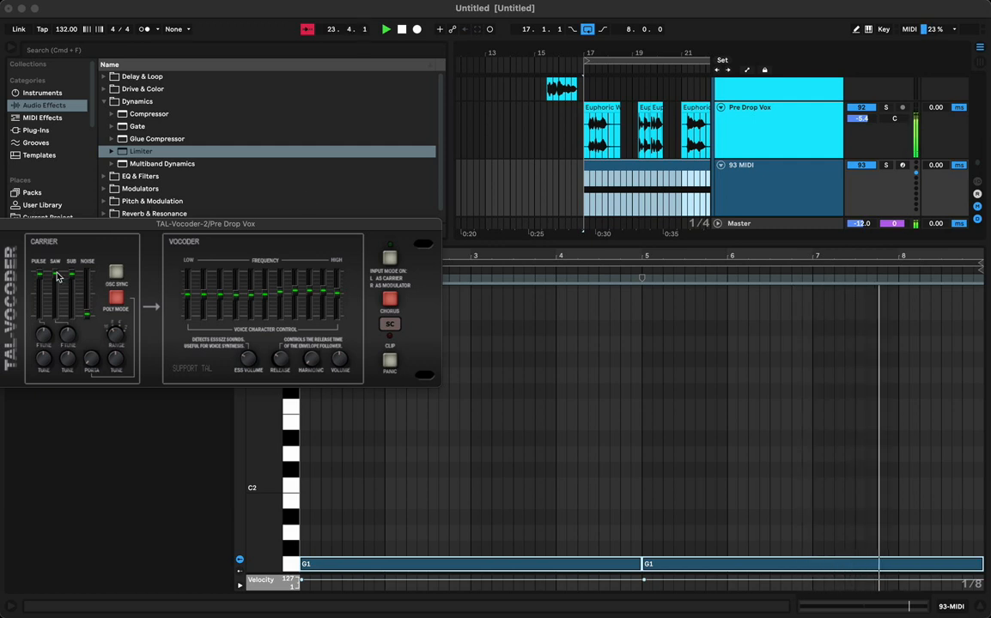
pyautogui.moveTo(56, 276); pyautogui.dragTo(57, 302)
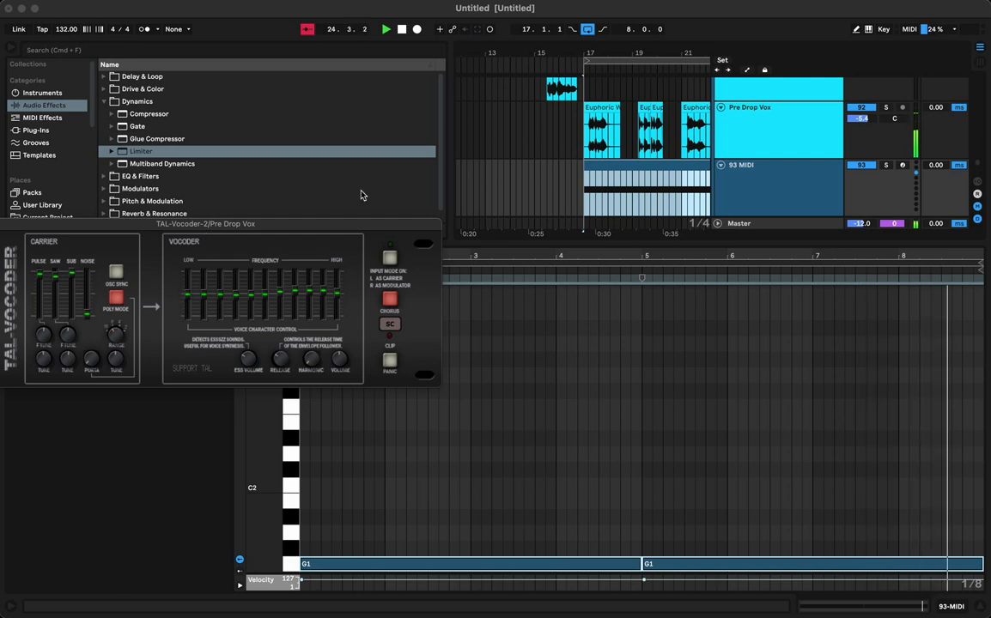
pyautogui.moveTo(598, 53); pyautogui.dragTo(537, 28)
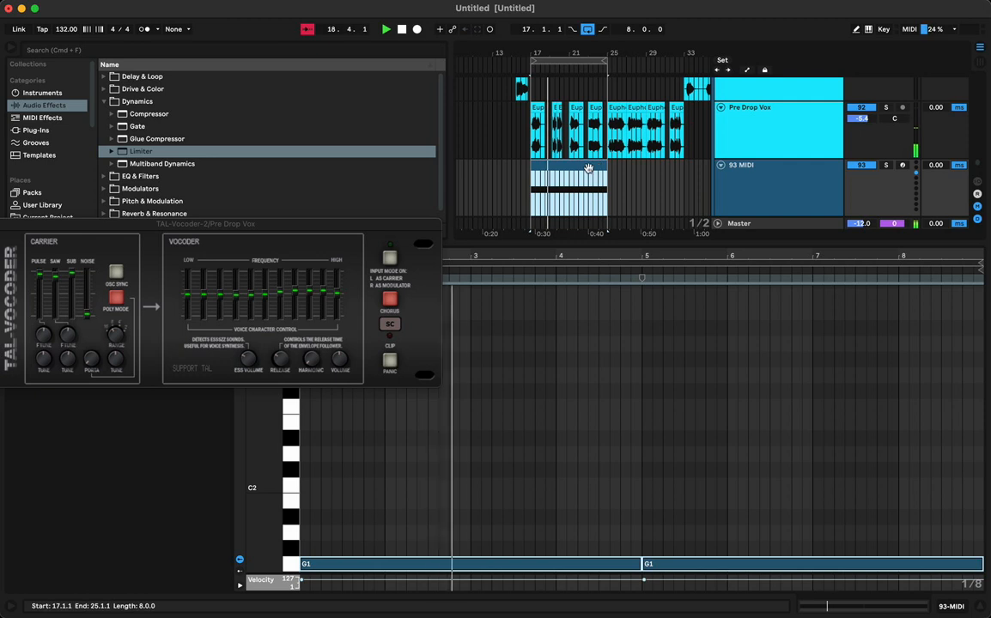
# - Duplicate the 8-bar 93 MIDI clip to bar 25 and extend the arrangement loop to 16 bars from bar 17
pyautogui.press('super+d')
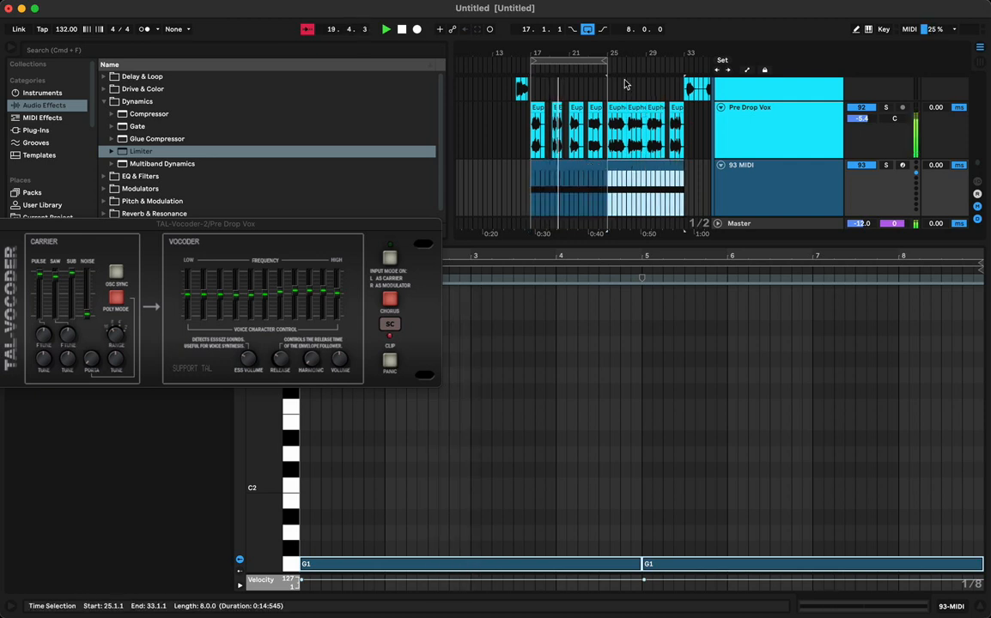
pyautogui.moveTo(604, 62); pyautogui.dragTo(664, 62)
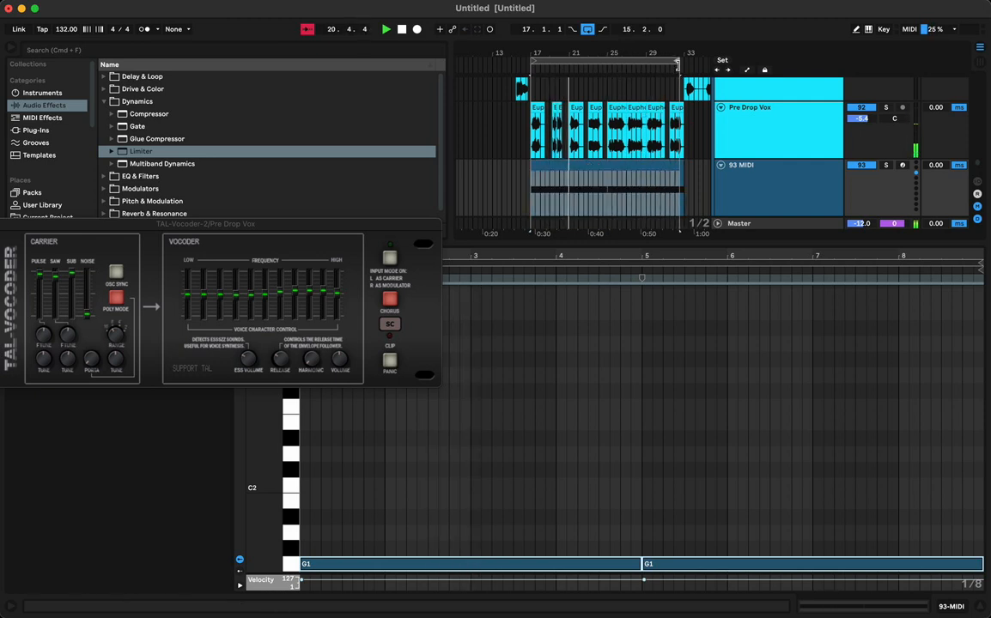
pyautogui.click(672, 108)
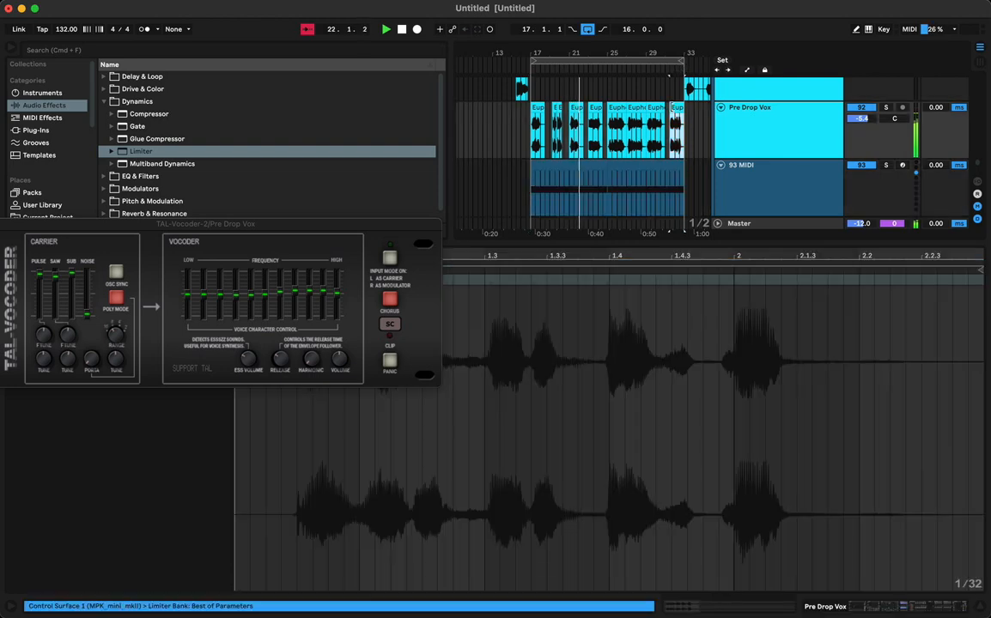
pyautogui.click(613, 196)
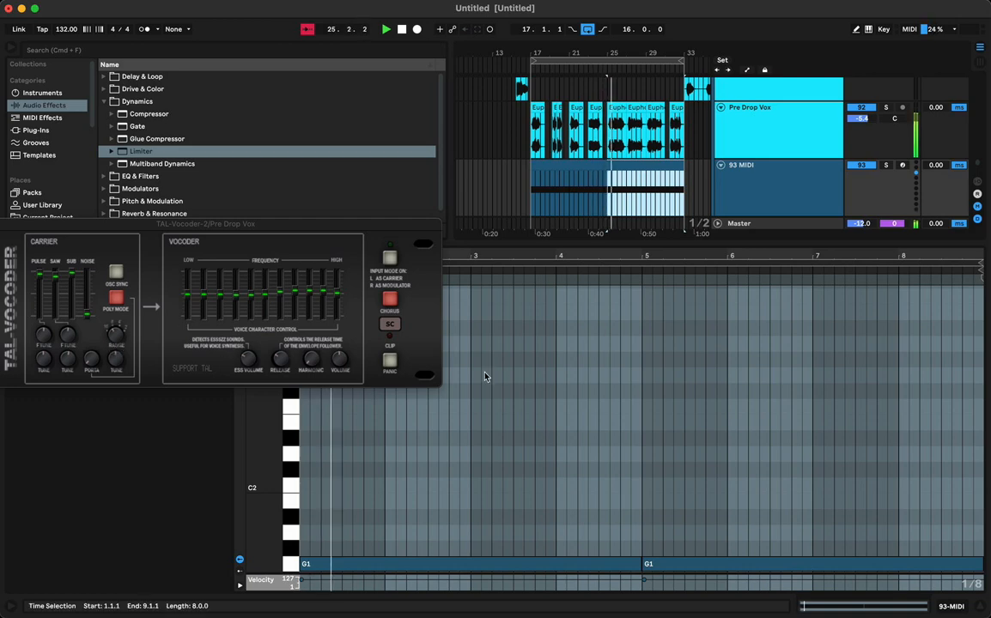
# - Automate the vocoder's osctranspose parameter to drop to a lower octave for the vocal phrase between bars 23 and 25
pyautogui.click(601, 162)
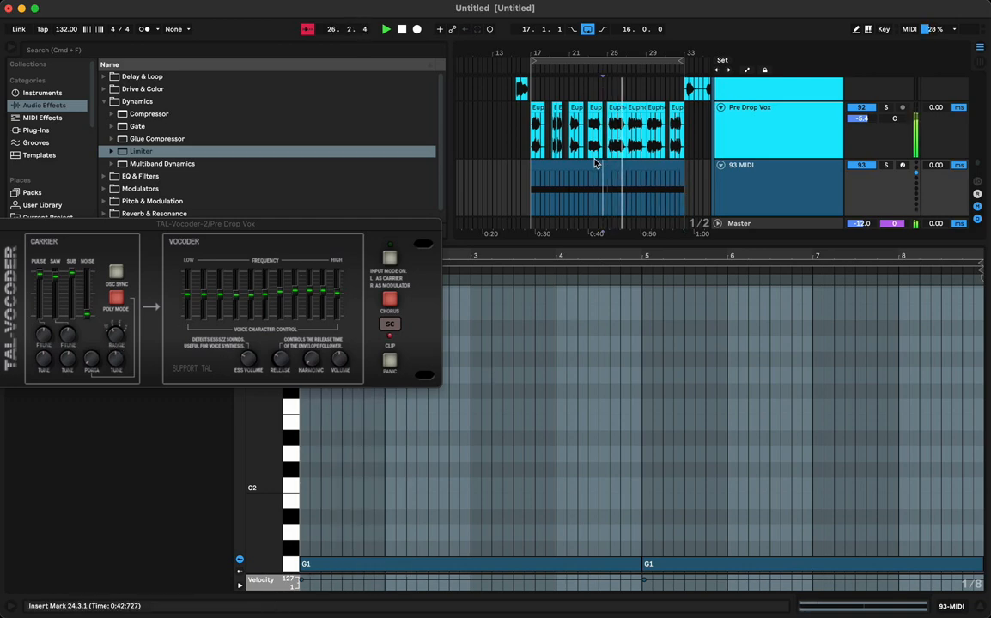
pyautogui.click(595, 163)
pyautogui.click(590, 148)
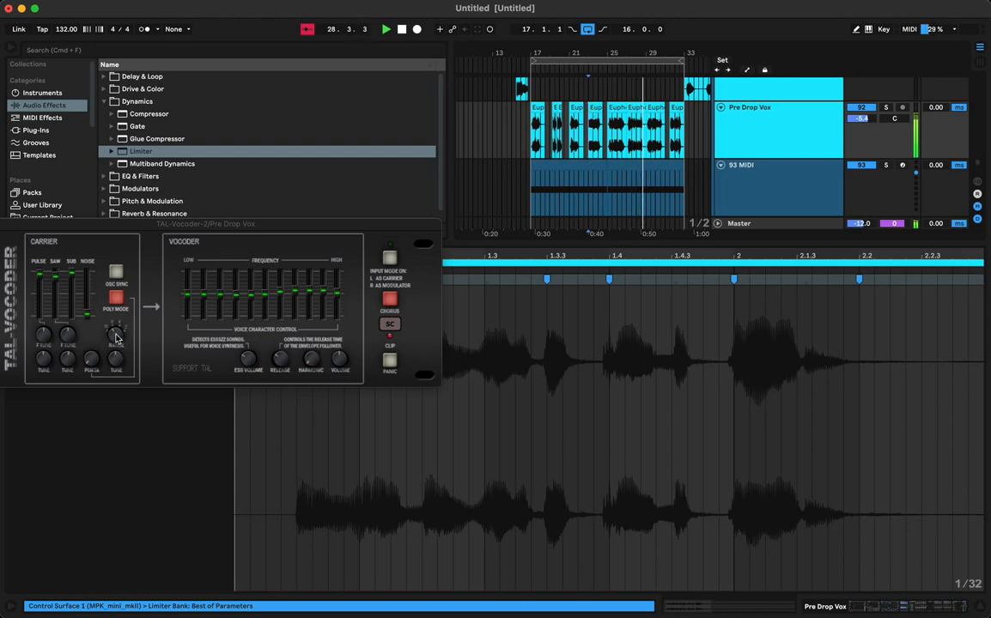
pyautogui.moveTo(116, 334); pyautogui.dragTo(116, 344)
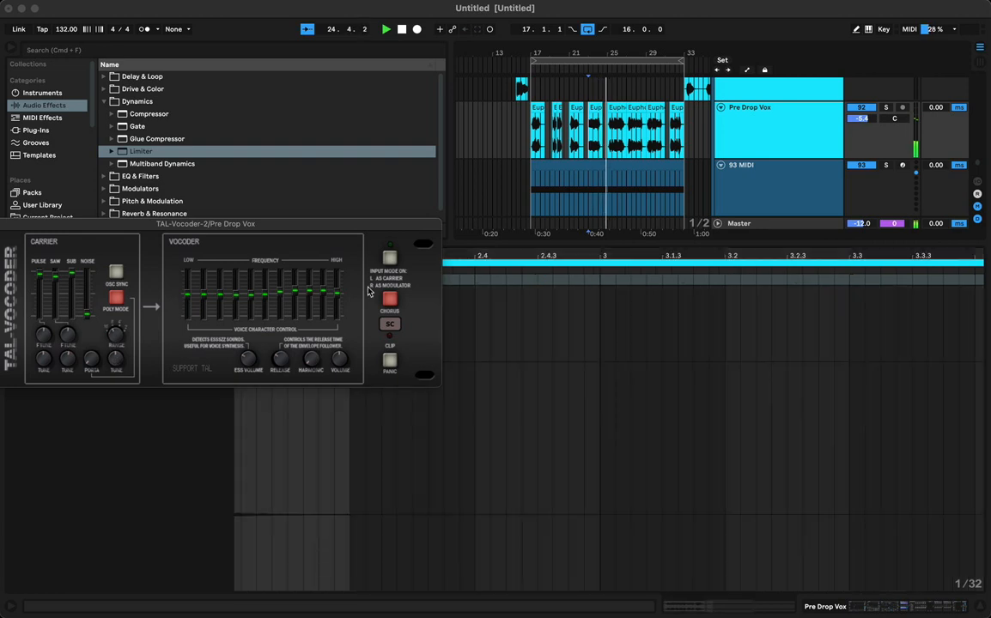
pyautogui.press('space')
pyautogui.press('space')
pyautogui.press('a')
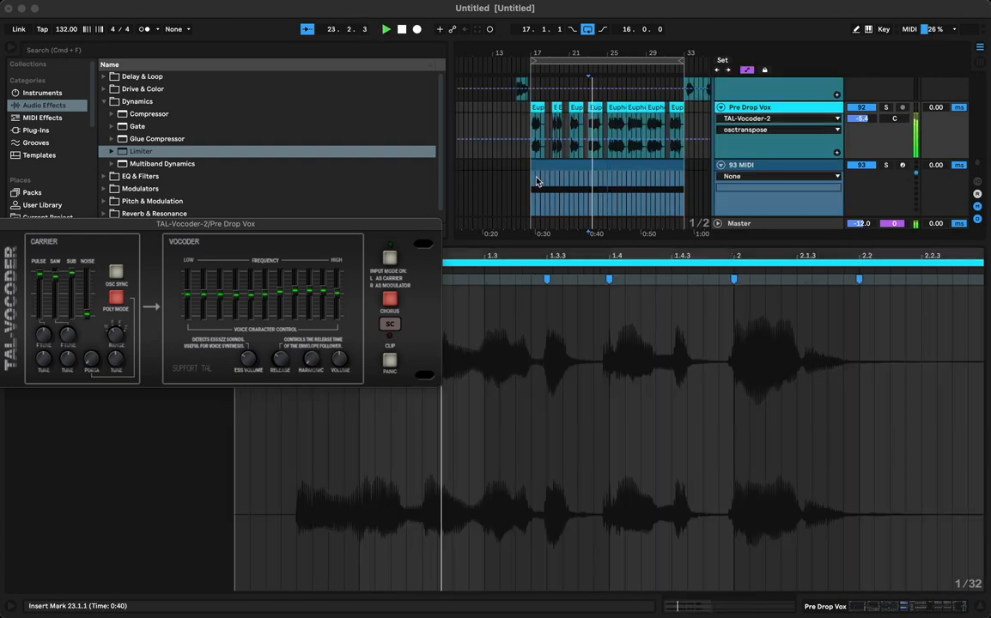
pyautogui.click(591, 140)
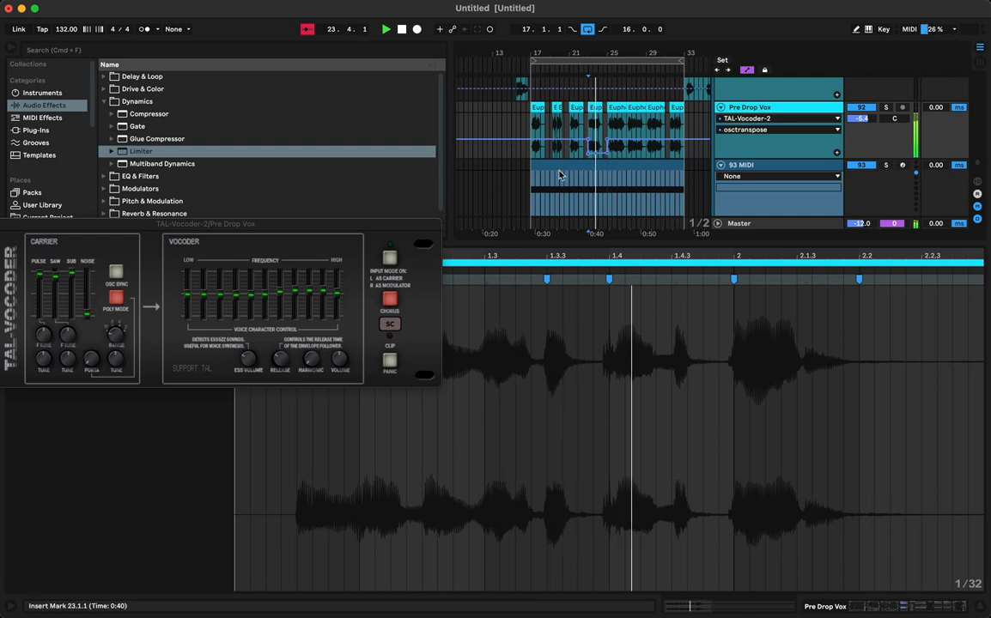
# - Try the vocoder carrier's Saw and Sub levels at minimum one after the other, returning each to near maximum
pyautogui.click(41, 280)
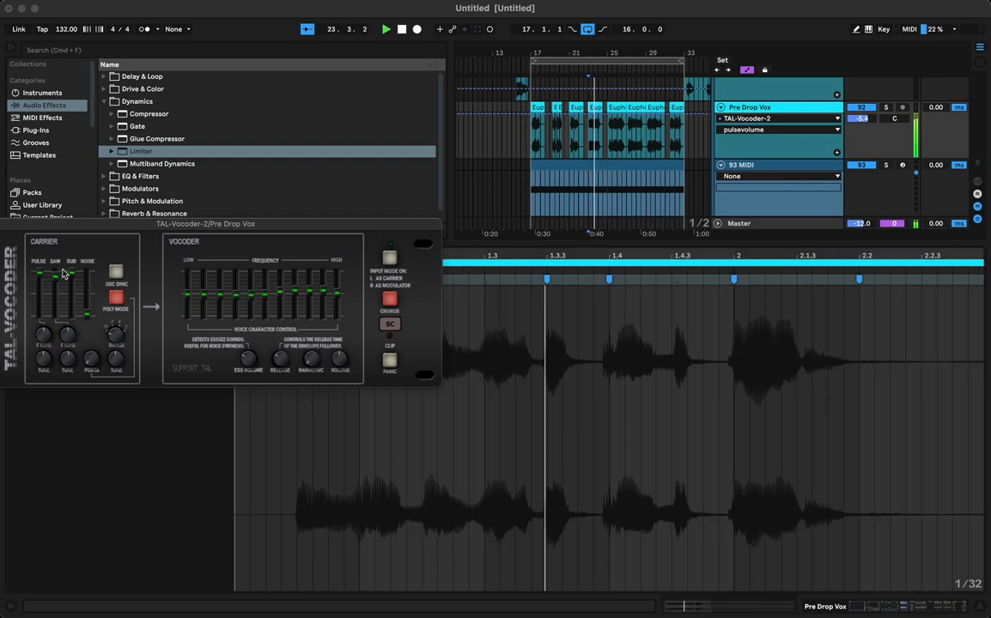
pyautogui.moveTo(55, 281); pyautogui.dragTo(53, 393)
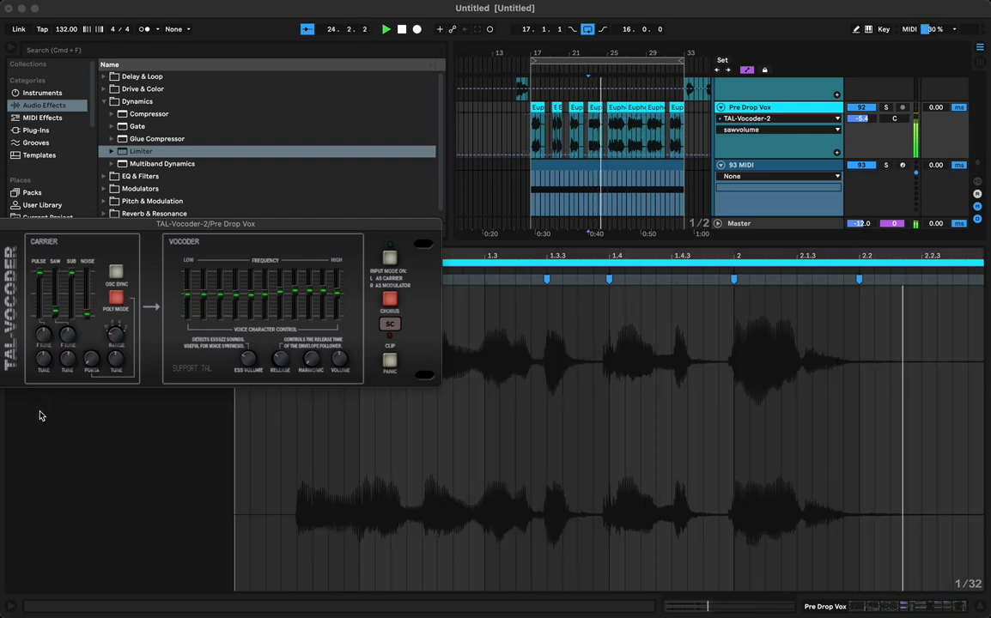
pyautogui.moveTo(55, 311); pyautogui.dragTo(55, 273)
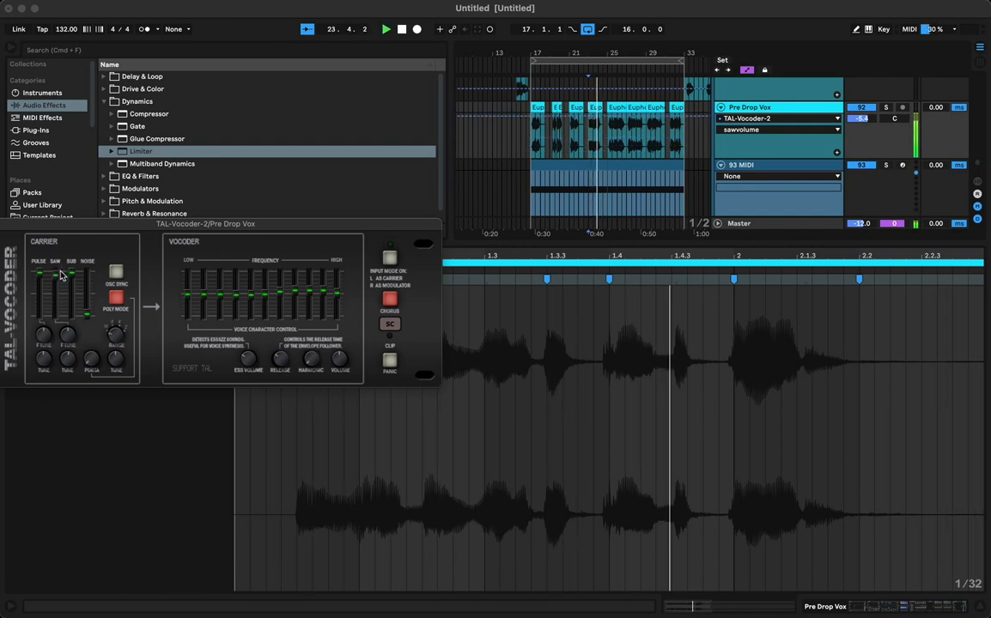
pyautogui.moveTo(71, 273); pyautogui.dragTo(56, 412)
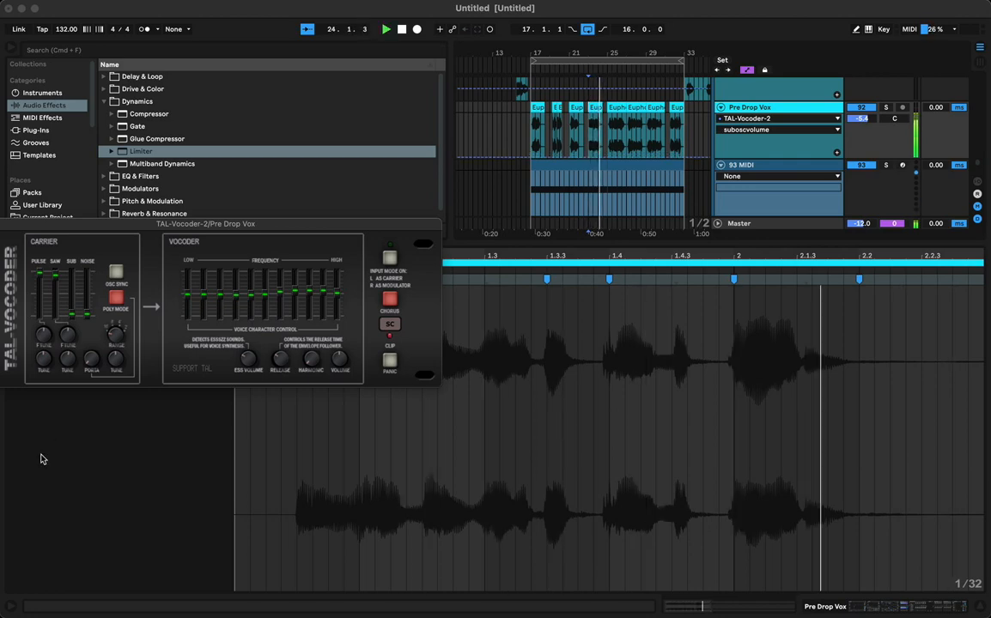
pyautogui.moveTo(71, 314); pyautogui.dragTo(68, 282)
# - Automate the vocoder's suboscvolume down to about 0.03 between bars 23 and 25 and from bar 31 onward, keeping it high elsewhere
pyautogui.press('space')
pyautogui.press('space')
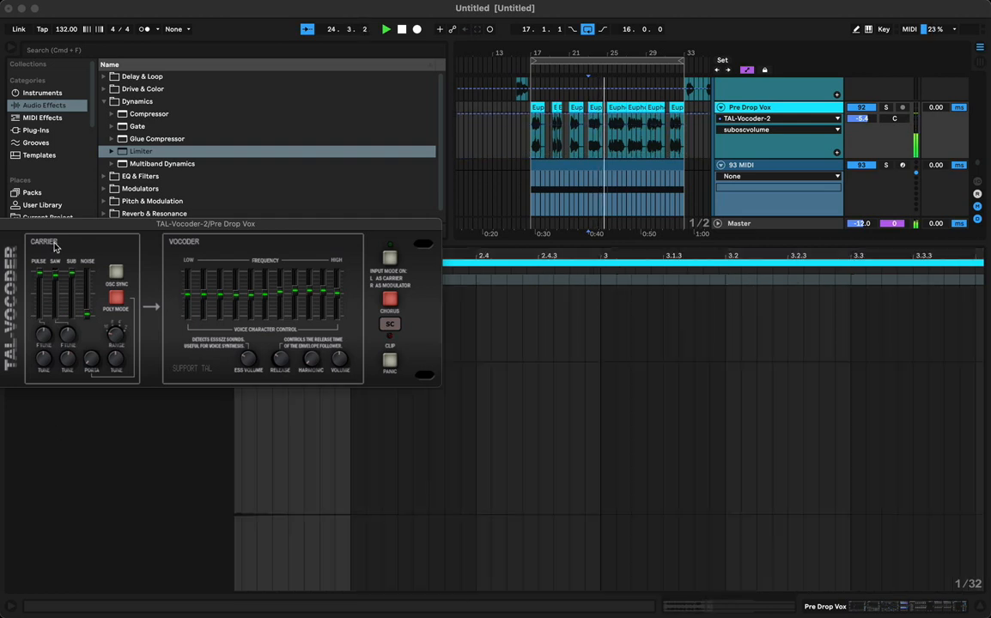
pyautogui.press('space')
pyautogui.press('space')
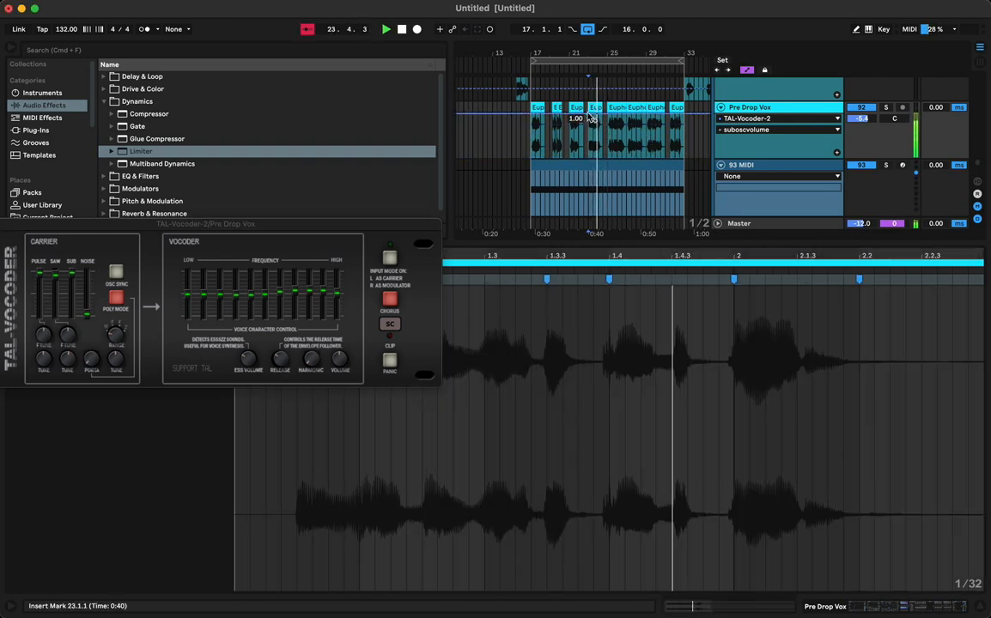
pyautogui.moveTo(597, 109); pyautogui.dragTo(602, 113)
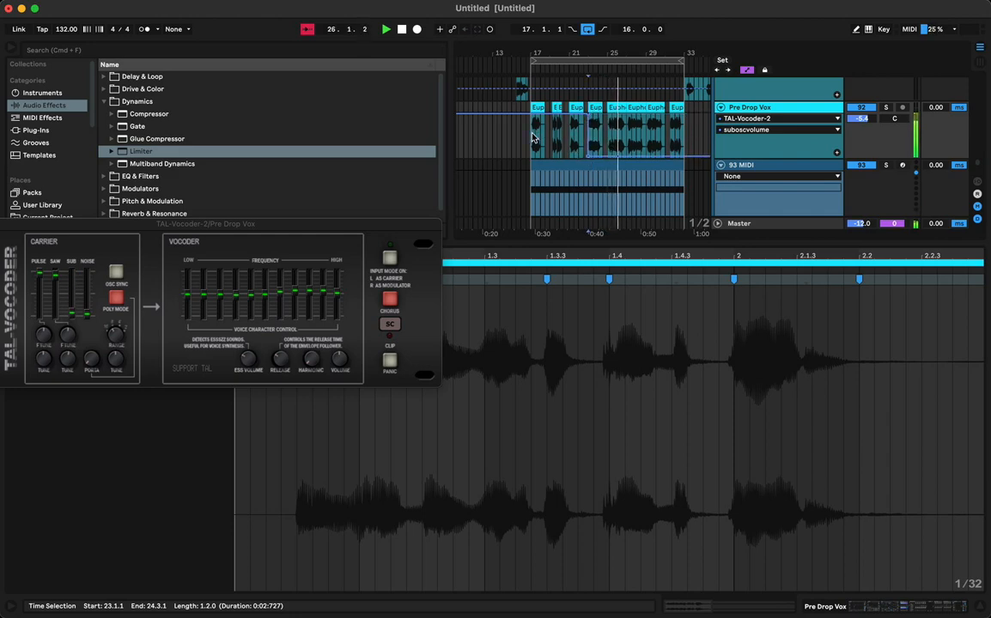
pyautogui.click(532, 137)
pyautogui.press('space')
pyautogui.press('space')
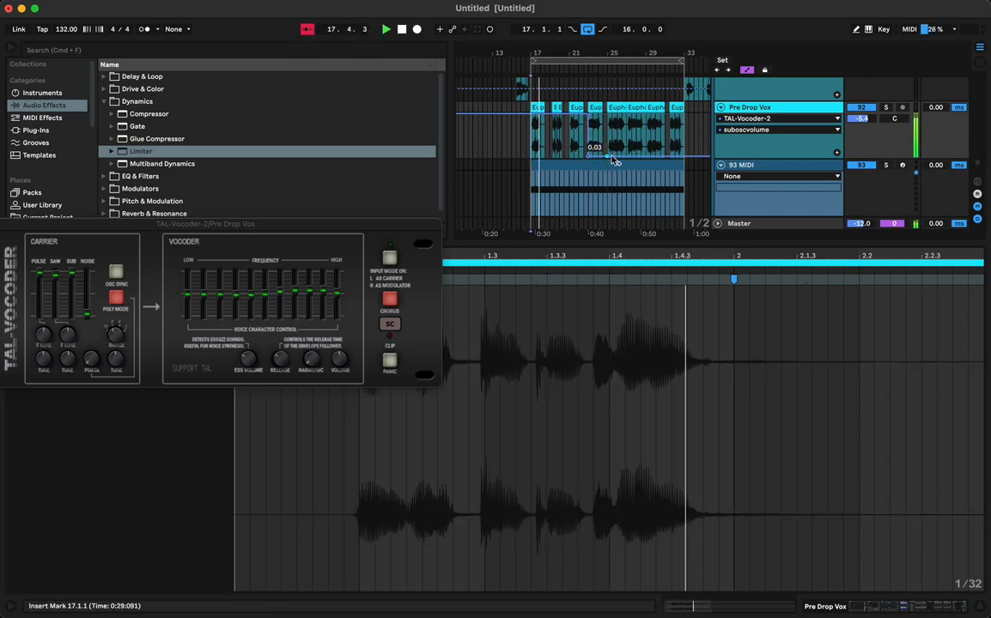
pyautogui.moveTo(611, 156); pyautogui.dragTo(608, 114)
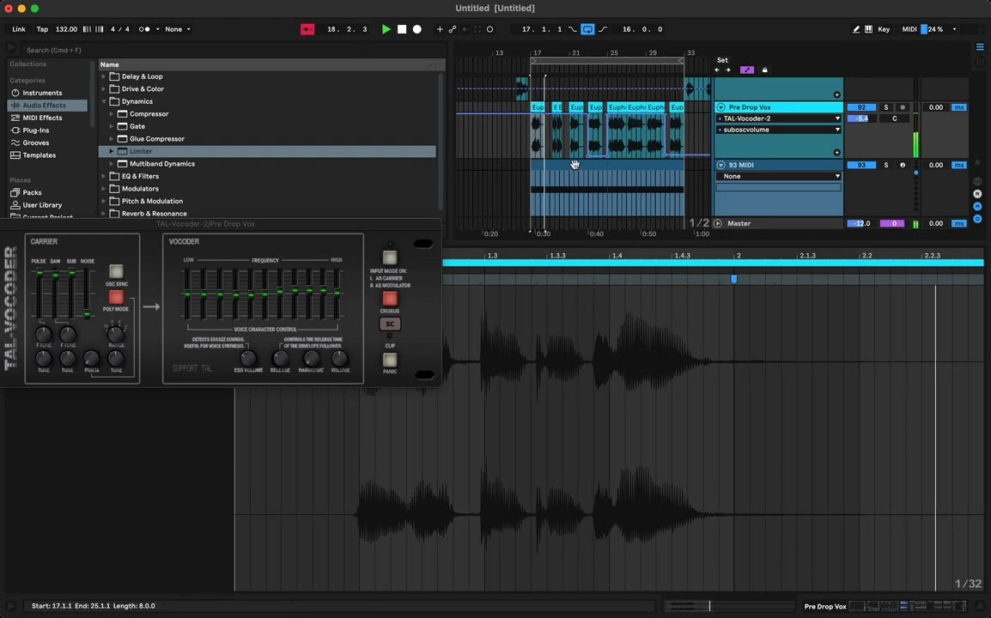
# - Lower the vocoder's osctranspose automation to about 0.12 from bar 31 onward and hide the automation lanes
pyautogui.click(116, 343)
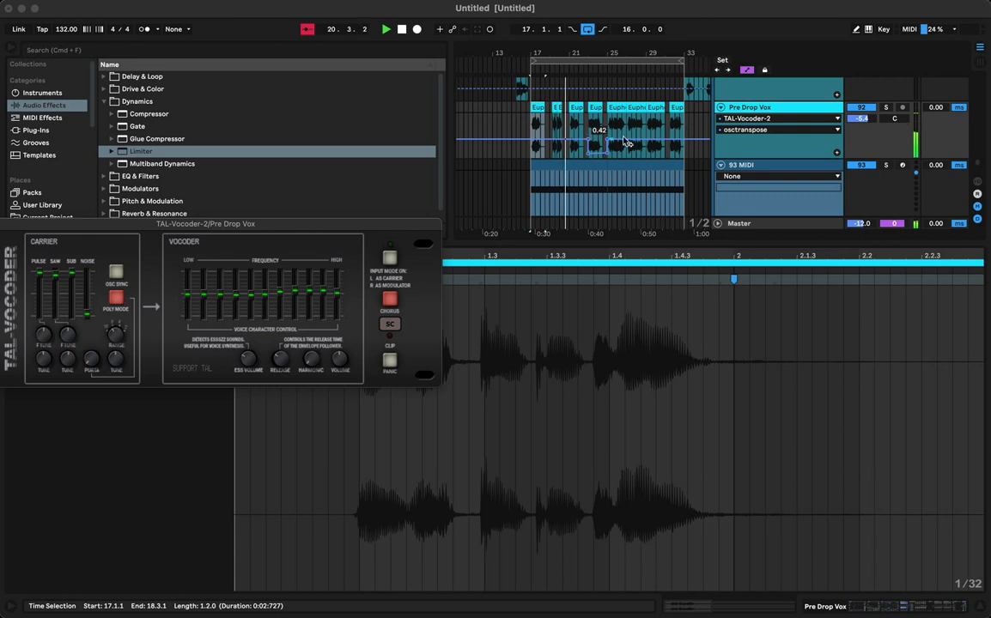
pyautogui.click(667, 146)
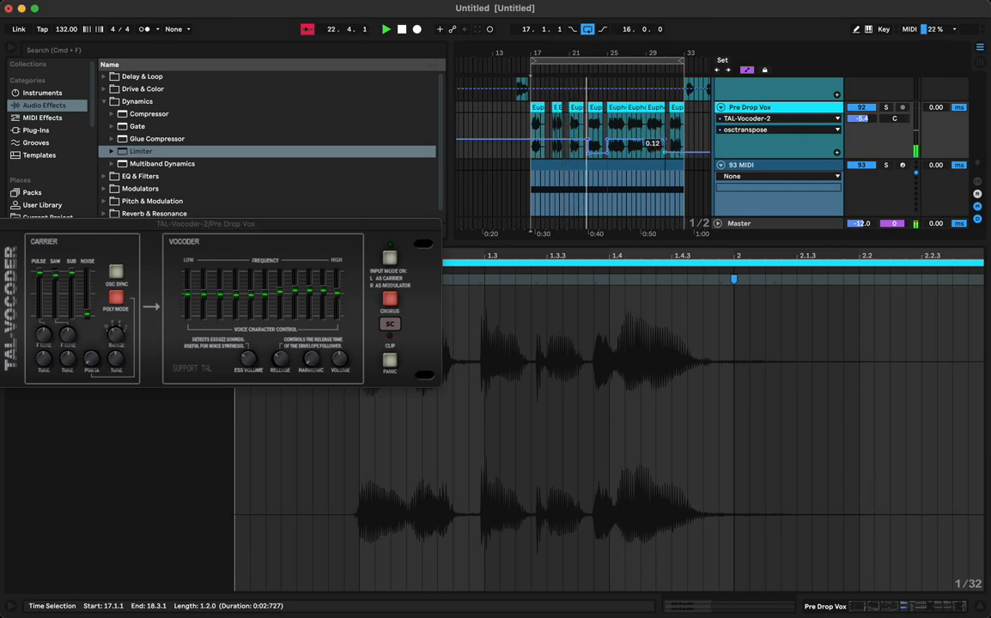
pyautogui.moveTo(666, 145); pyautogui.dragTo(665, 161)
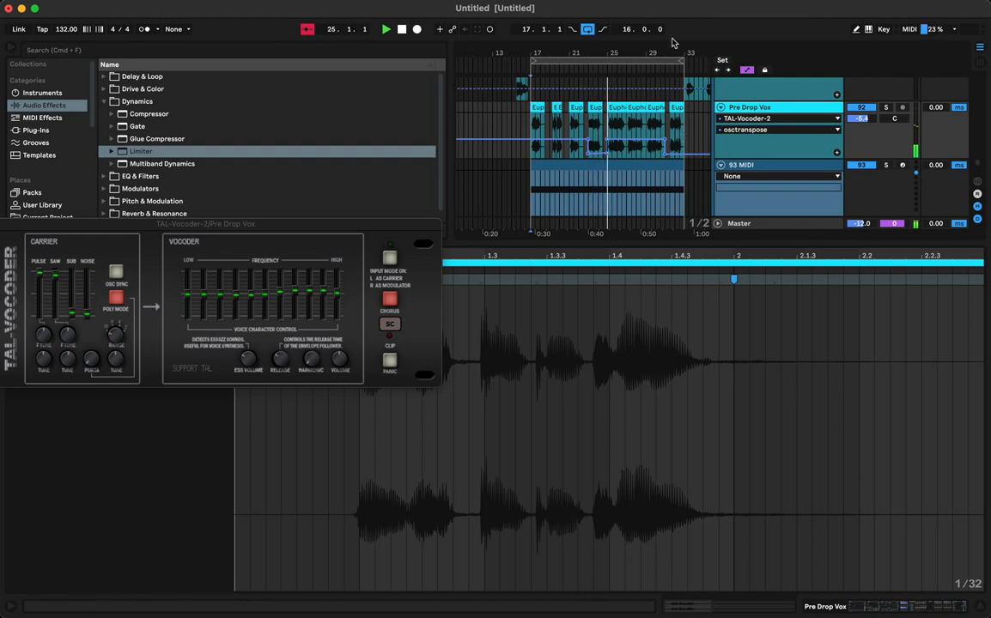
pyautogui.moveTo(675, 50); pyautogui.dragTo(666, 51)
pyautogui.press('a')
pyautogui.press('a')
pyautogui.press('a')
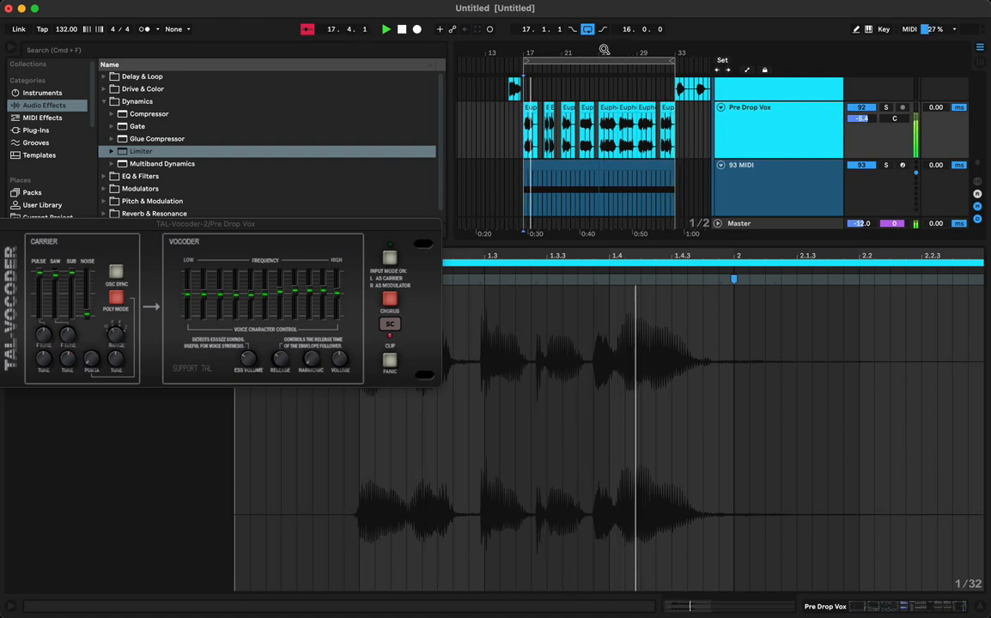
# - Show the device chain of the Girly Vox track to examine its effects
pyautogui.moveTo(621, 50); pyautogui.dragTo(669, 71)
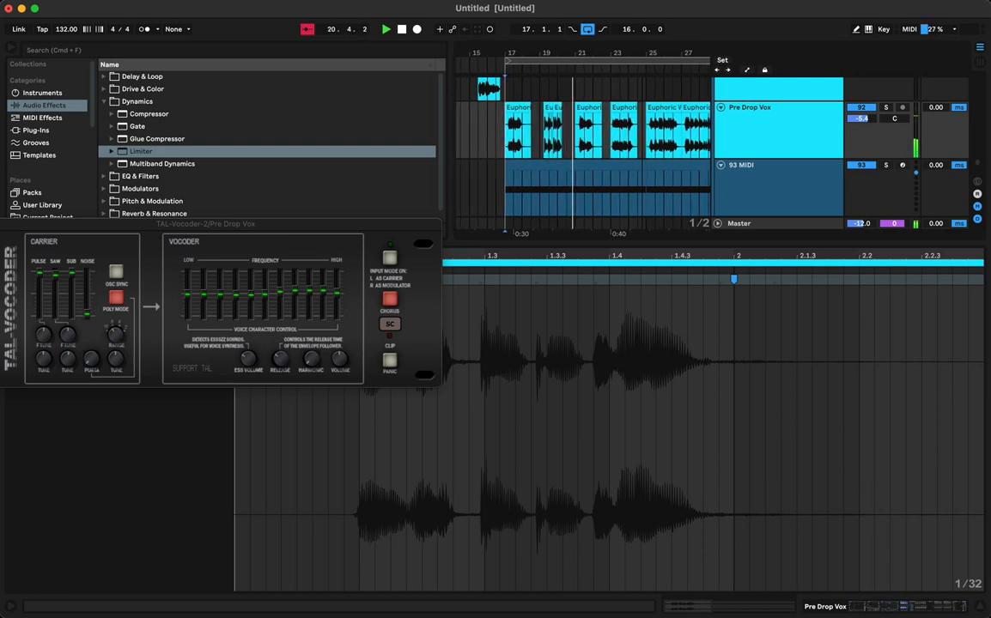
pyautogui.click(748, 124)
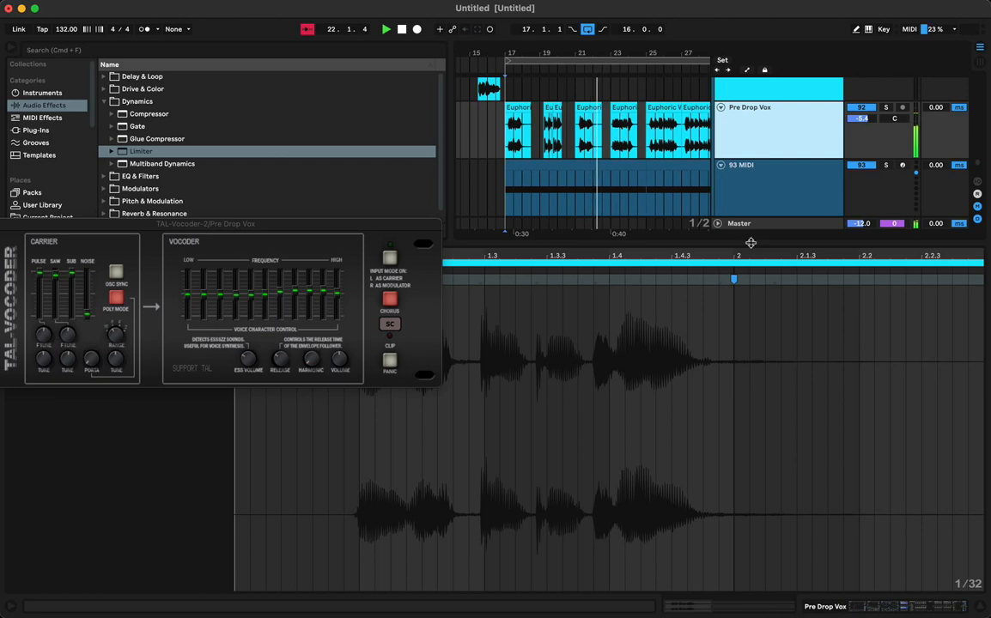
pyautogui.scroll(5, 751, 123)
pyautogui.click(745, 147)
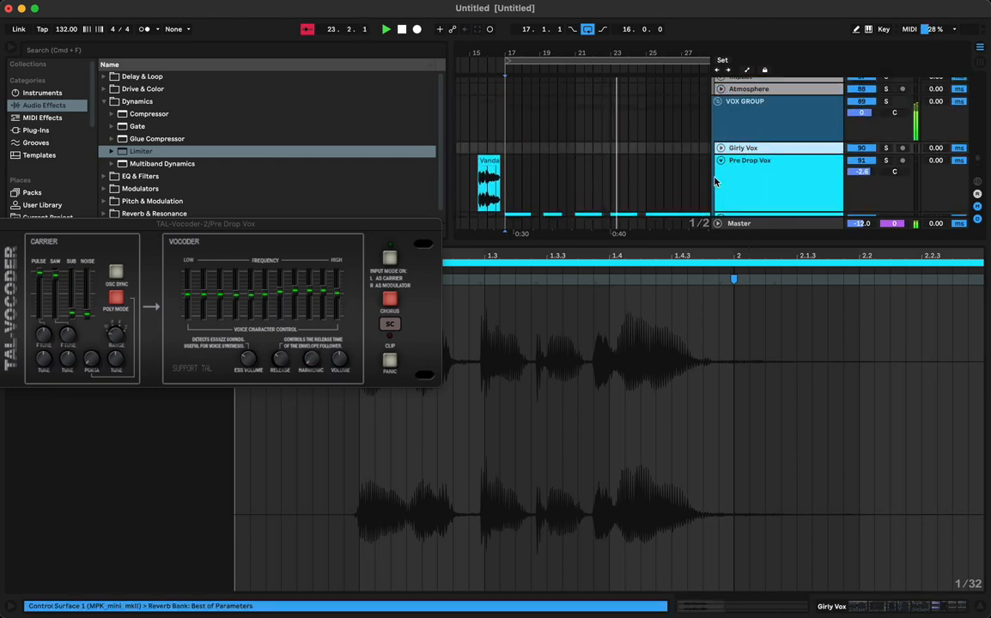
pyautogui.hotkey('shift', 'Tab')
pyautogui.hscroll(5, 597, 511)
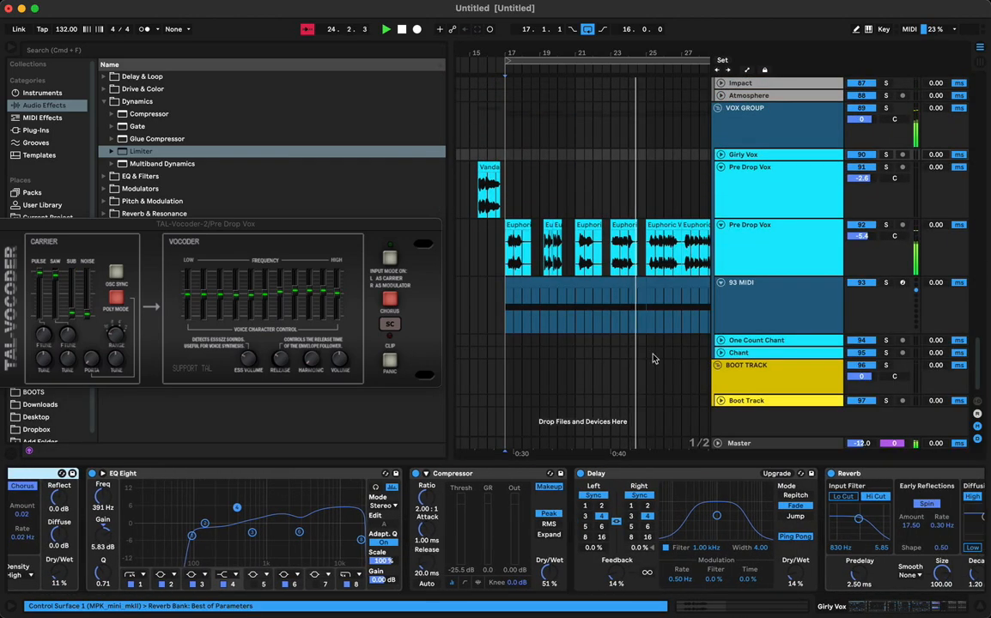
# - Duplicate the vocoded Pre Drop Vox track 92 together with its 93 MIDI track
pyautogui.click(749, 241)
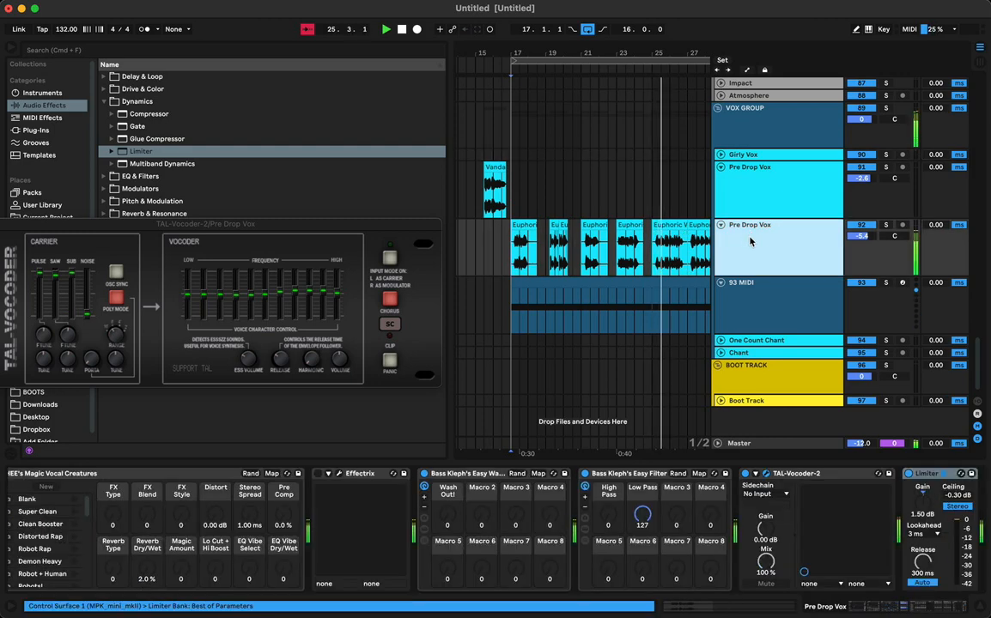
pyautogui.click(752, 302)
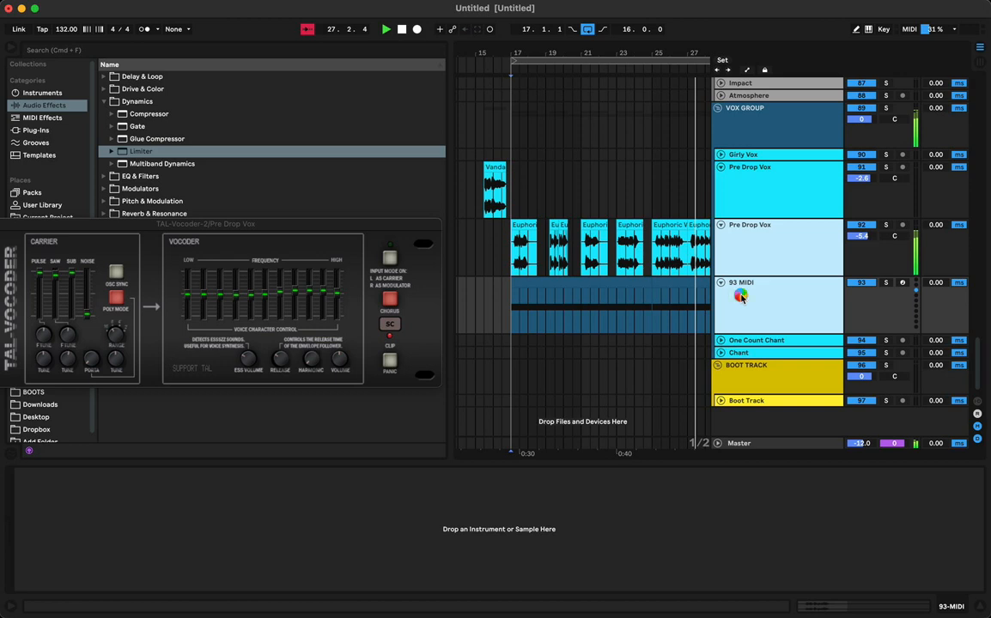
pyautogui.press('super+d')
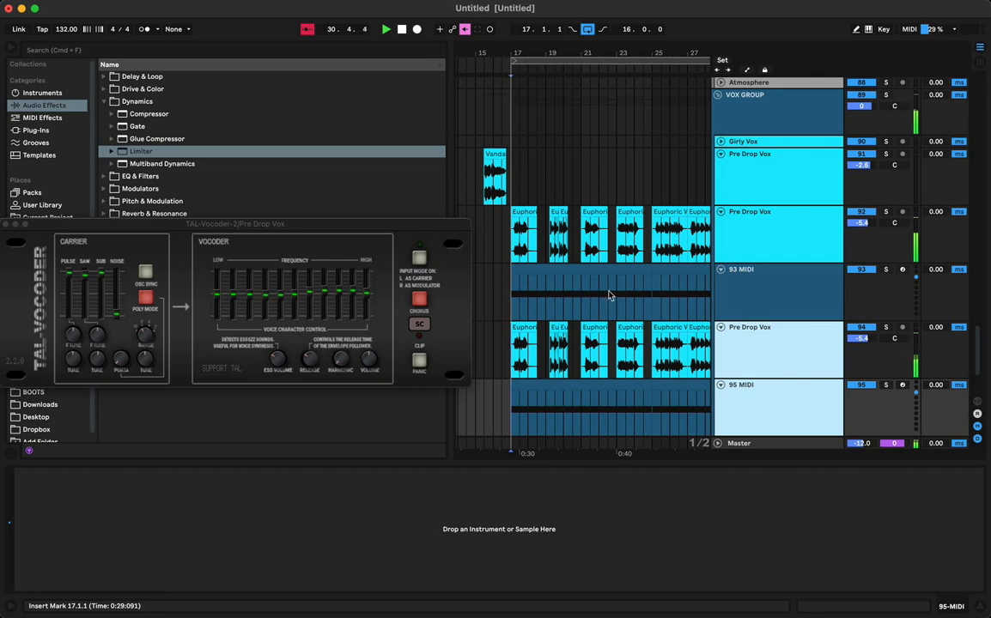
pyautogui.scroll(-4, 665, 309)
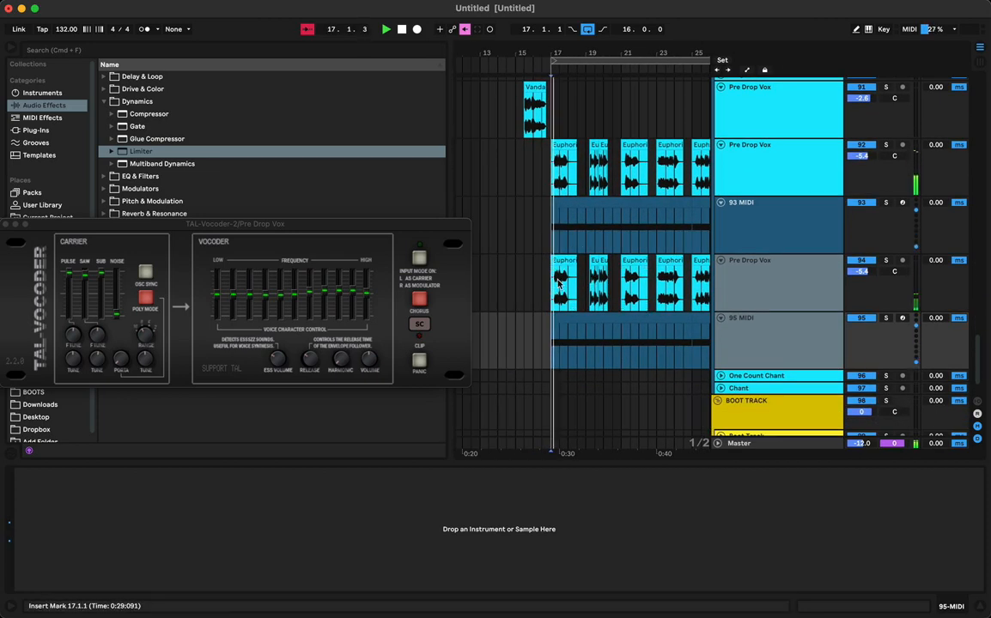
# - Delete the start of the second vocal phrase, from 19.1.1 to 20.1.1, on the duplicated Pre Drop Vox track 94
pyautogui.moveTo(567, 45); pyautogui.dragTo(557, 238)
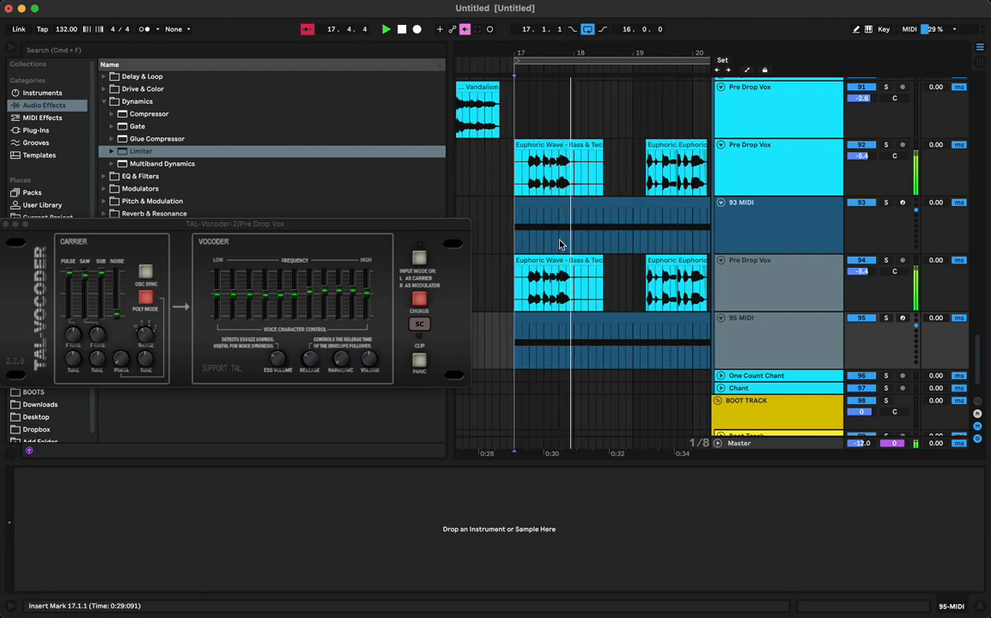
pyautogui.moveTo(519, 273); pyautogui.dragTo(601, 295)
pyautogui.hscroll(3, 618, 281)
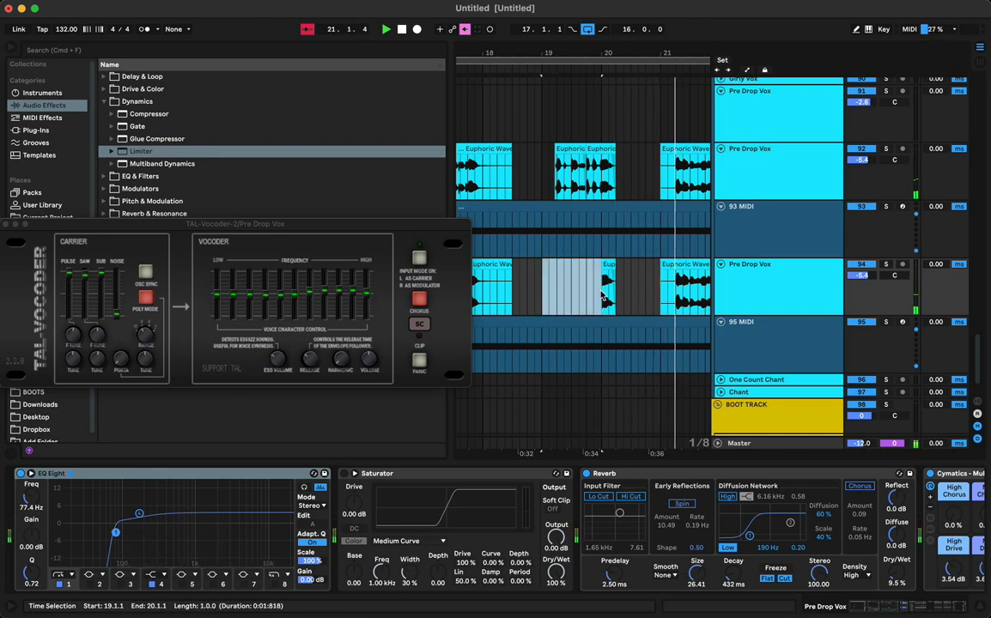
pyautogui.hscroll(3, 601, 295)
pyautogui.hscroll(1, 601, 295)
# - Delete the opening parts of the vocal phrases at bars 21 and 23 on track 94, the latter from 22.4.3 to 24.1.1
pyautogui.moveTo(515, 303); pyautogui.dragTo(635, 283)
pyautogui.press('Delete')
pyautogui.hscroll(2, 573, 303)
pyautogui.scroll(-1, 570, 292)
pyautogui.press('Delete')
pyautogui.hscroll(3, 633, 281)
pyautogui.scroll(-1, 634, 282)
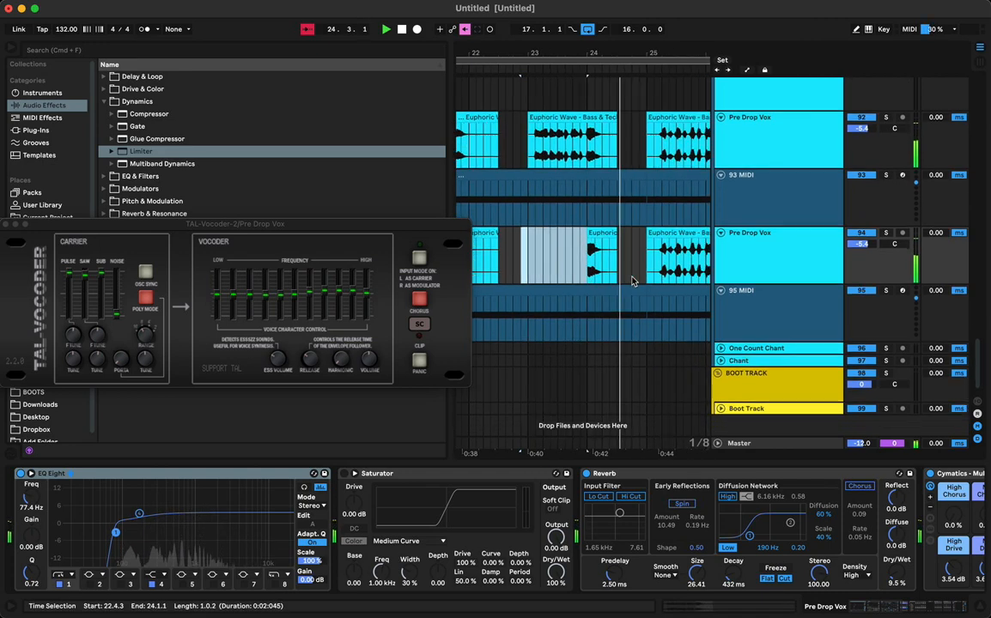
# - Delete the vocals from 24.4.3 to 26.3.1 on the duplicated Pre Drop Vox track 94
pyautogui.moveTo(515, 267); pyautogui.dragTo(611, 271)
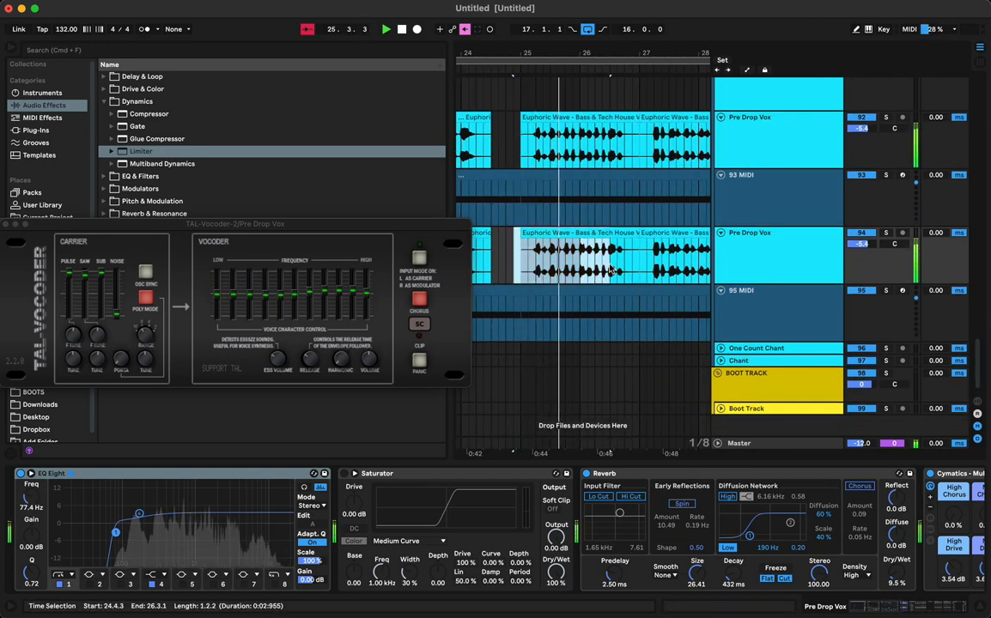
pyautogui.press('Delete')
pyautogui.hscroll(3, 605, 266)
pyautogui.scroll(-1, 605, 266)
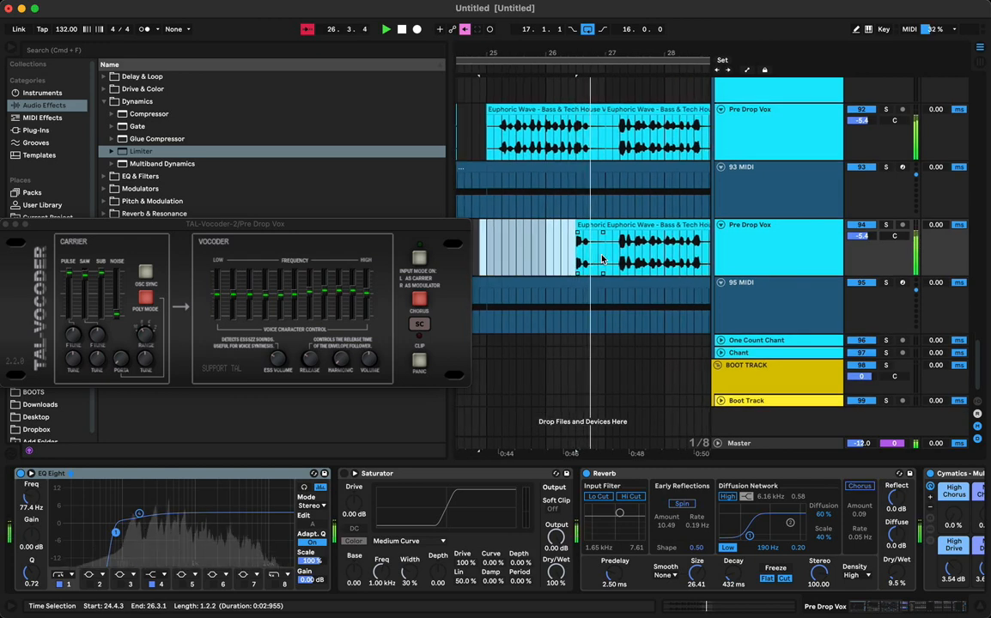
# - Delete the vocals from 27.1.1 to 28.2.1 and from 29.1.1 to 30.3.1 on the duplicated Pre Drop Vox track 94
pyautogui.hscroll(2, 602, 259)
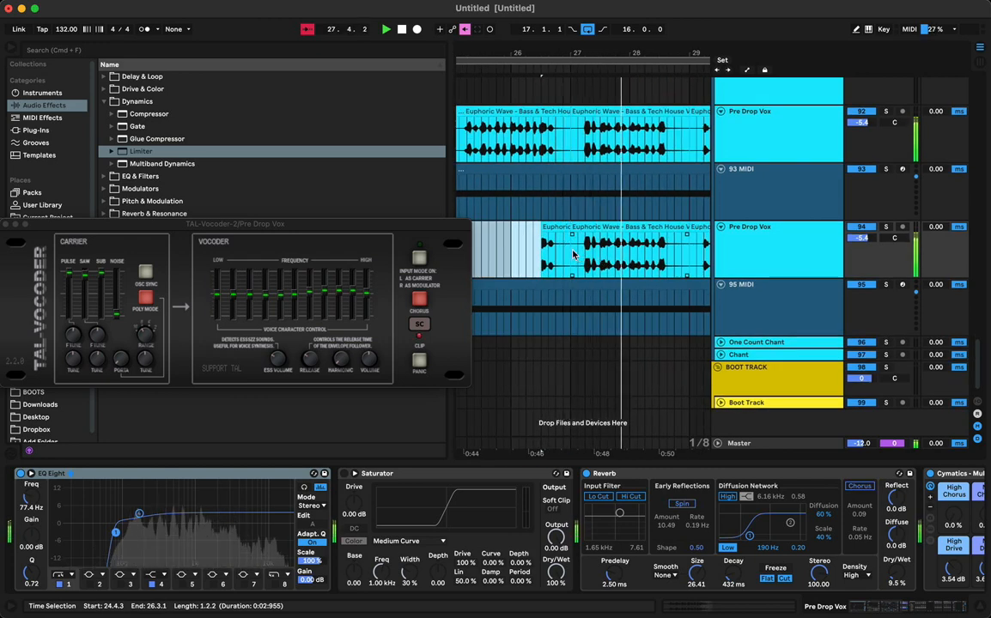
pyautogui.moveTo(573, 258); pyautogui.dragTo(650, 262)
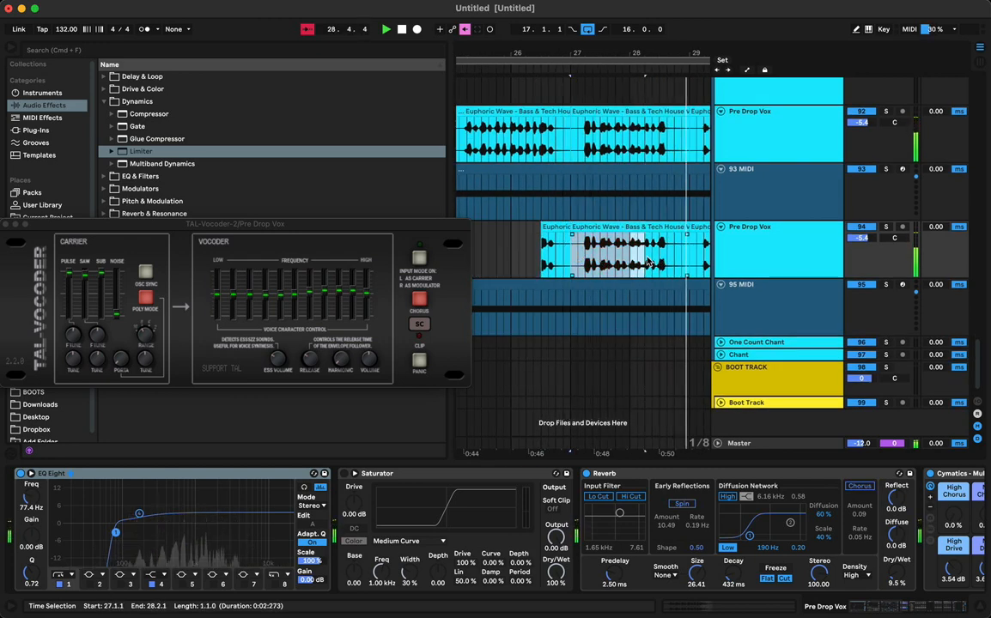
pyautogui.press('Delete')
pyautogui.hscroll(6, 648, 262)
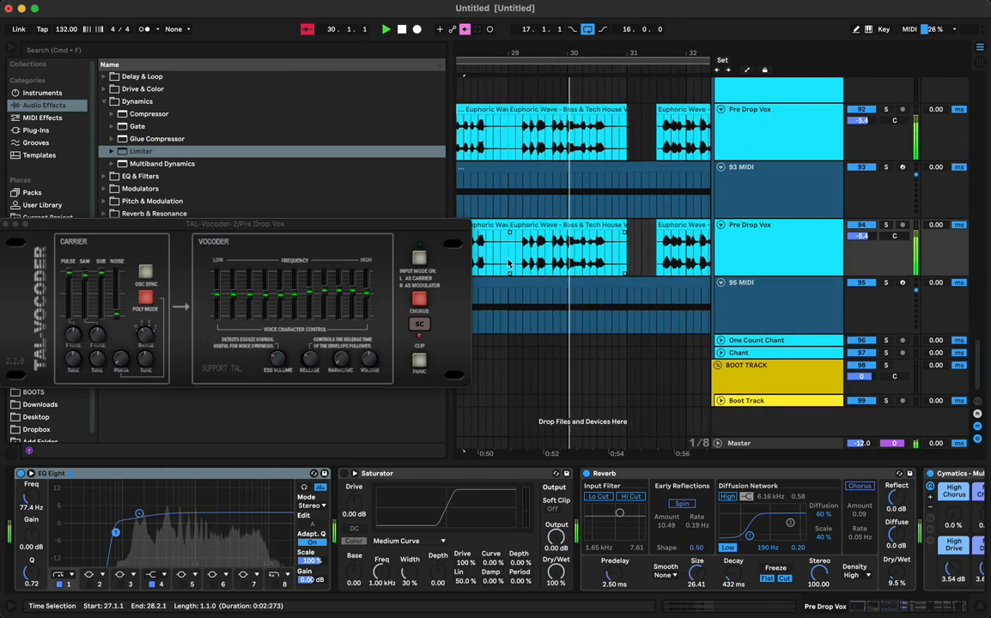
pyautogui.moveTo(508, 250); pyautogui.dragTo(598, 252)
pyautogui.press('Delete')
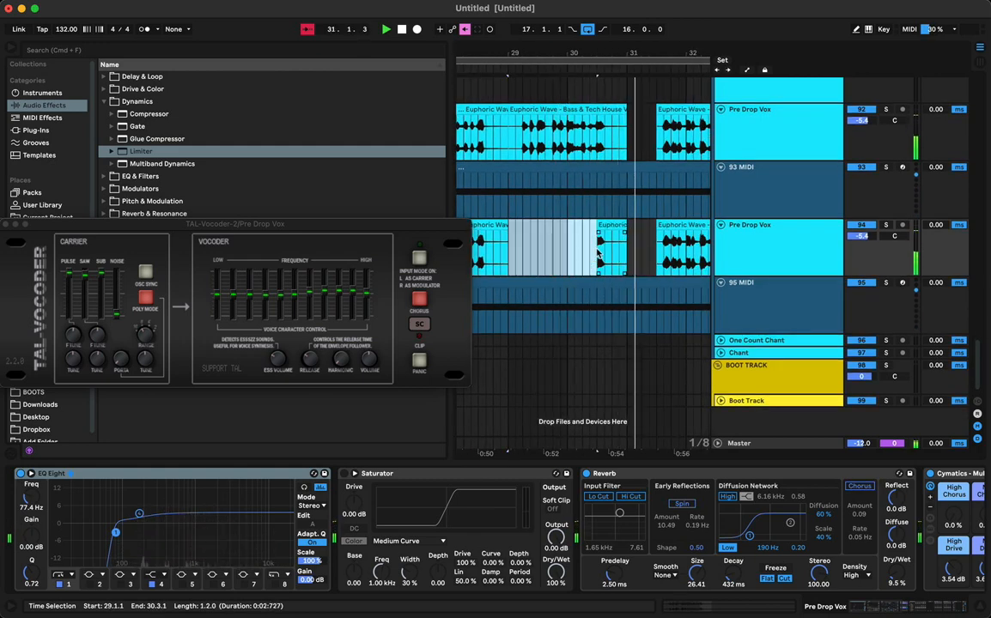
# - Delete the last vocal phrase, from 31.3.1 through bar 32, on the duplicated Pre Drop Vox track 94
pyautogui.hscroll(5, 596, 254)
pyautogui.moveTo(532, 256); pyautogui.dragTo(629, 257)
pyautogui.press('Delete')
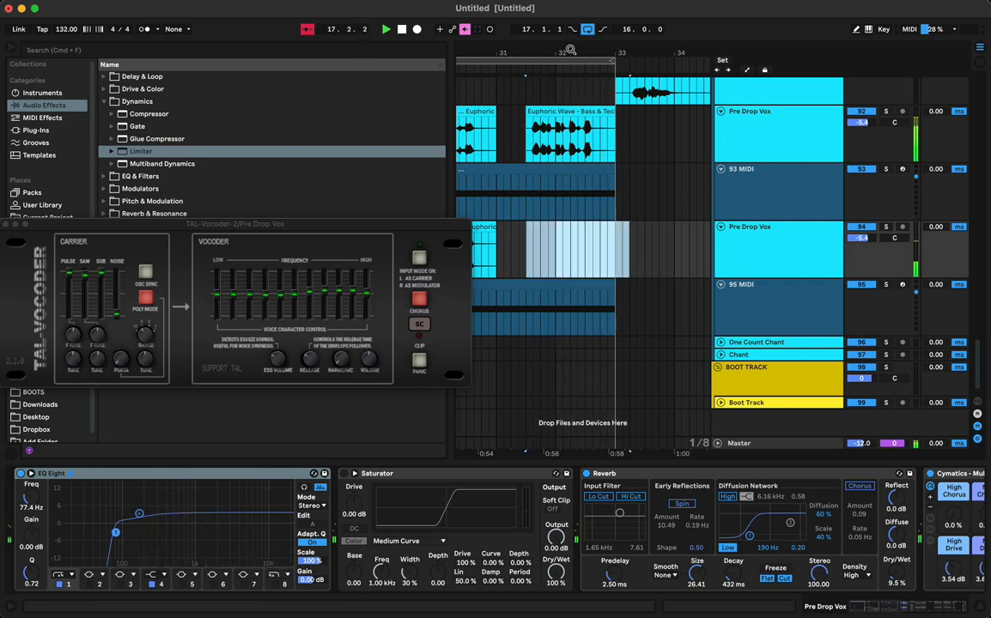
pyautogui.moveTo(570, 50); pyautogui.dragTo(682, 11)
pyautogui.scroll(4, 722, 171)
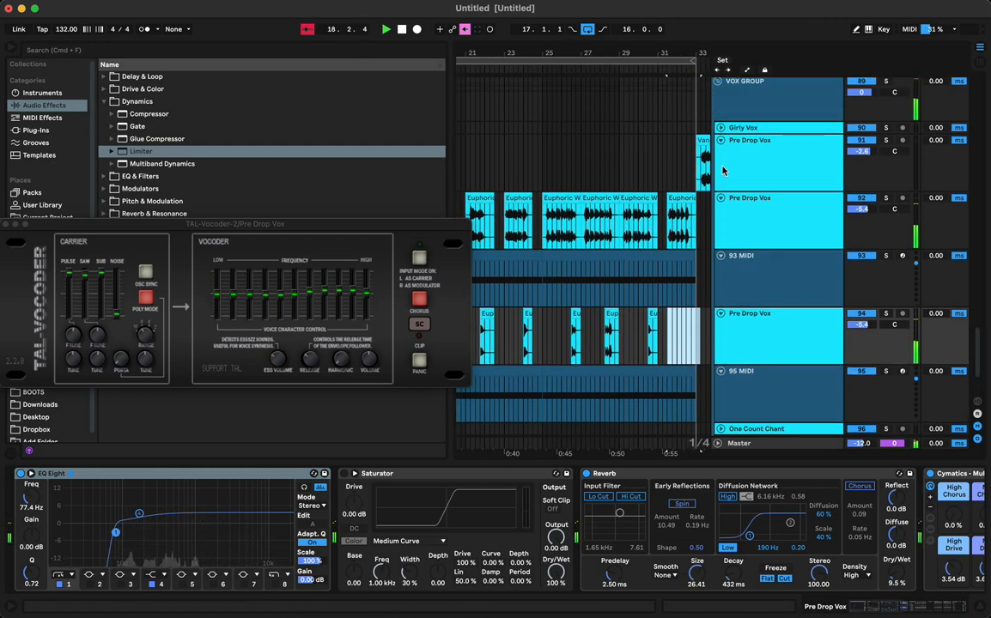
# - Close the vocoder window and copy the Girly Vox track's Delay to the end of track 94's device chain, after the Limiter
pyautogui.moveTo(13, 232); pyautogui.dragTo(149, 215)
pyautogui.click(61, 210)
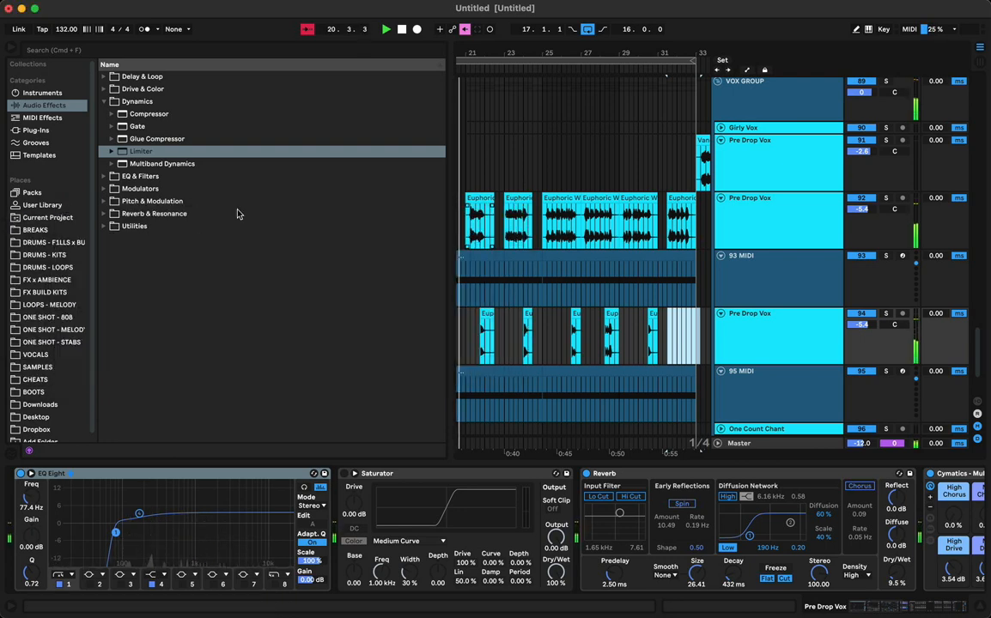
pyautogui.click(767, 127)
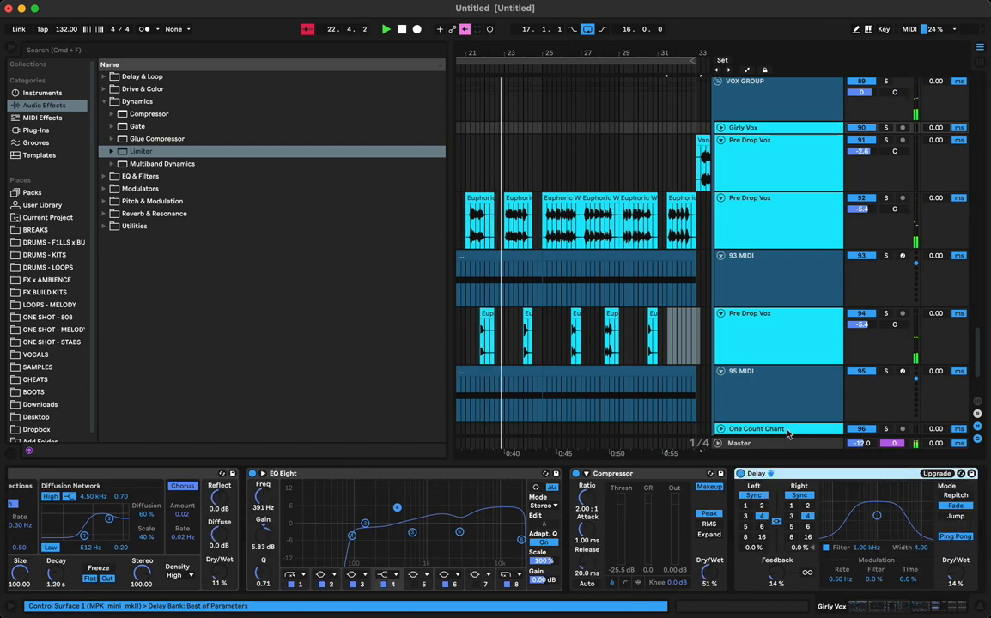
pyautogui.click(673, 358)
pyautogui.hscroll(10, 861, 505)
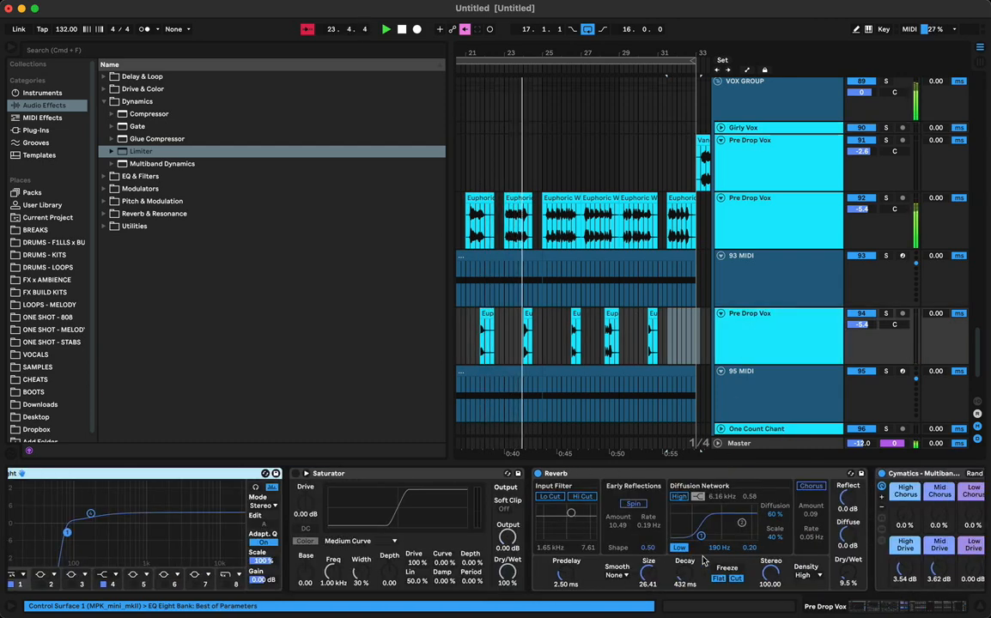
pyautogui.click(861, 505)
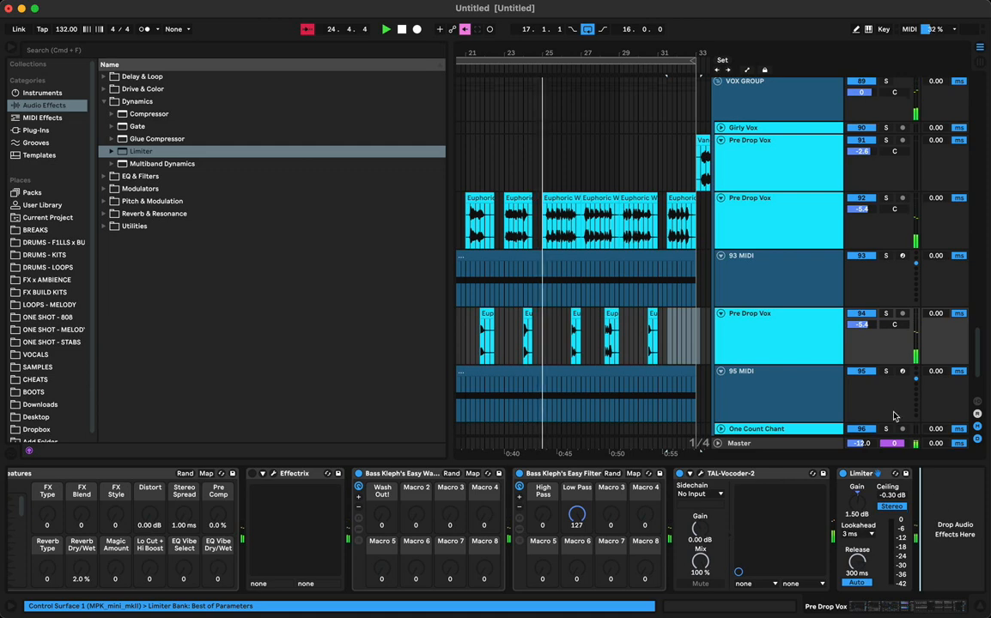
pyautogui.hotkey('ctrl', 'v')
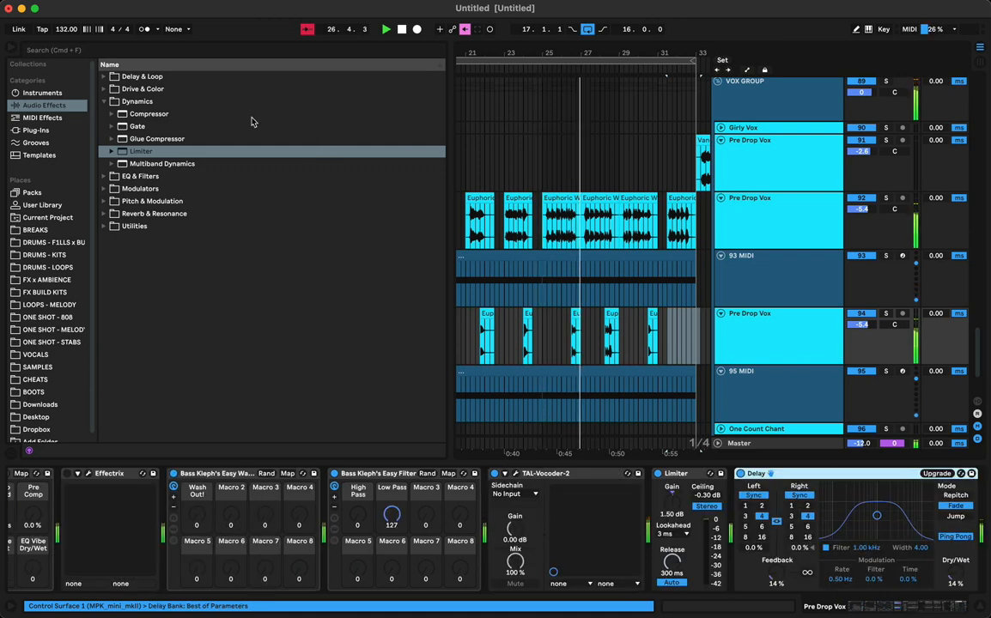
# - Hide the browser and set track 94's Delay to 100% dry/wet and 24% feedback
pyautogui.click(13, 50)
pyautogui.hscroll(3, 515, 528)
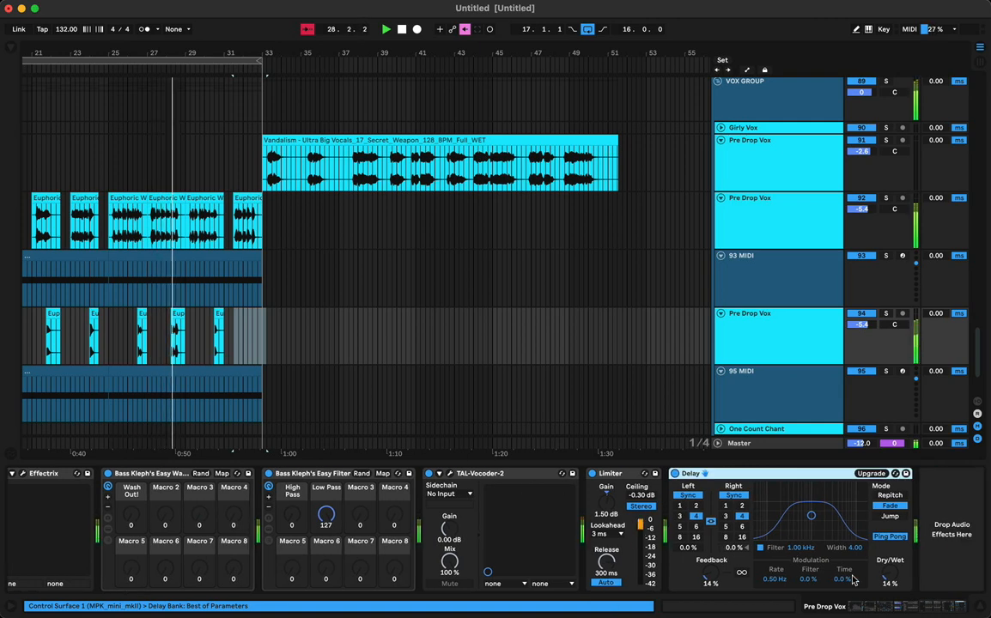
pyautogui.moveTo(889, 572); pyautogui.dragTo(889, 498)
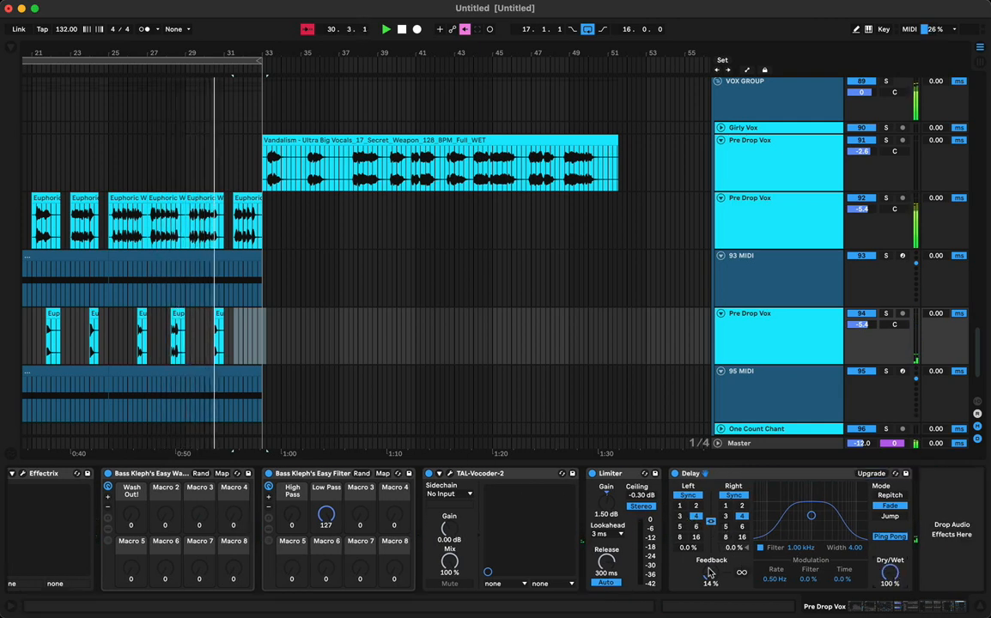
pyautogui.moveTo(709, 572); pyautogui.dragTo(709, 559)
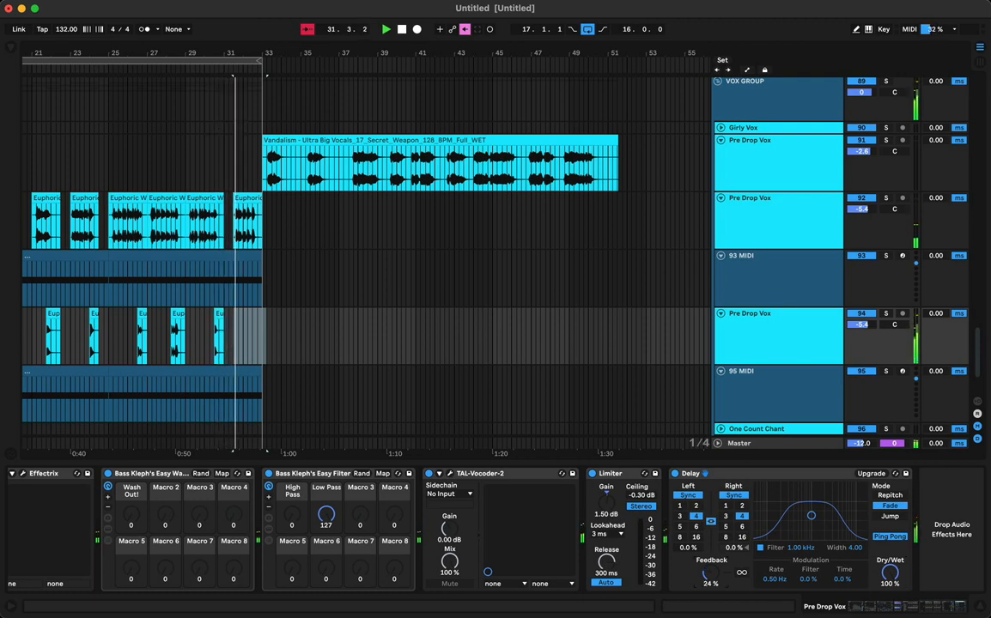
# - On track 94, delete the vocal endings around bars 18, 22, 26 and 30, and extend the bar 24 ending to start at 23.4.1
pyautogui.hscroll(-5, 397, 352)
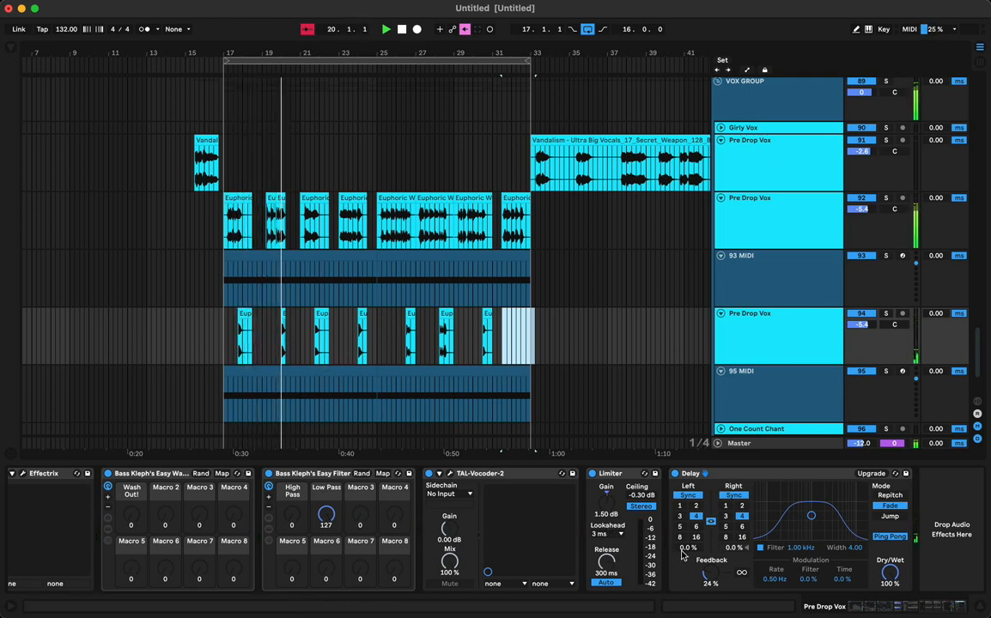
pyautogui.moveTo(222, 343); pyautogui.dragTo(353, 311)
pyautogui.press('Delete')
pyautogui.click(358, 311)
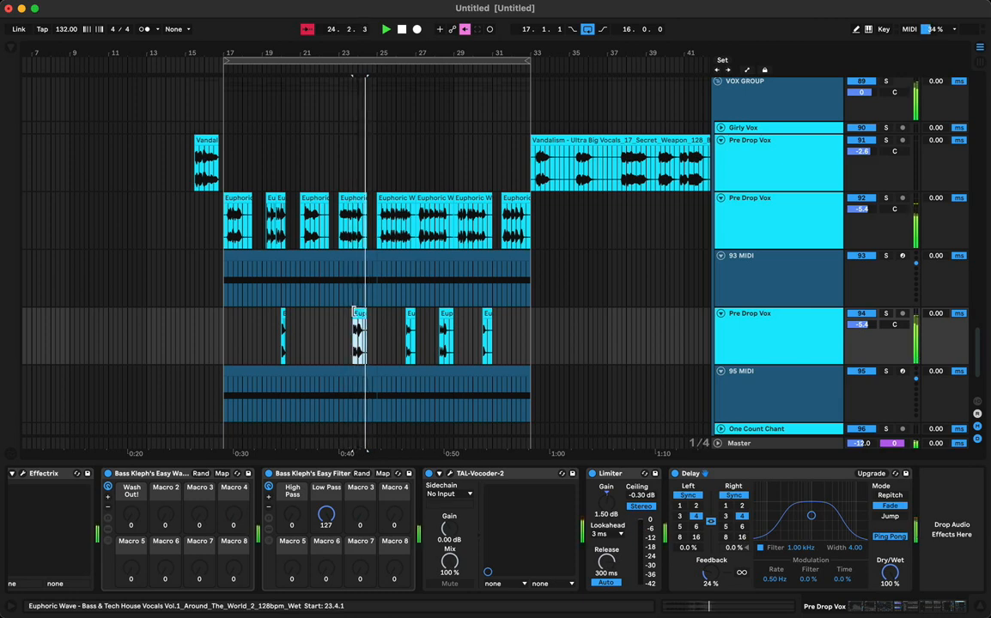
pyautogui.moveTo(397, 322); pyautogui.dragTo(506, 342)
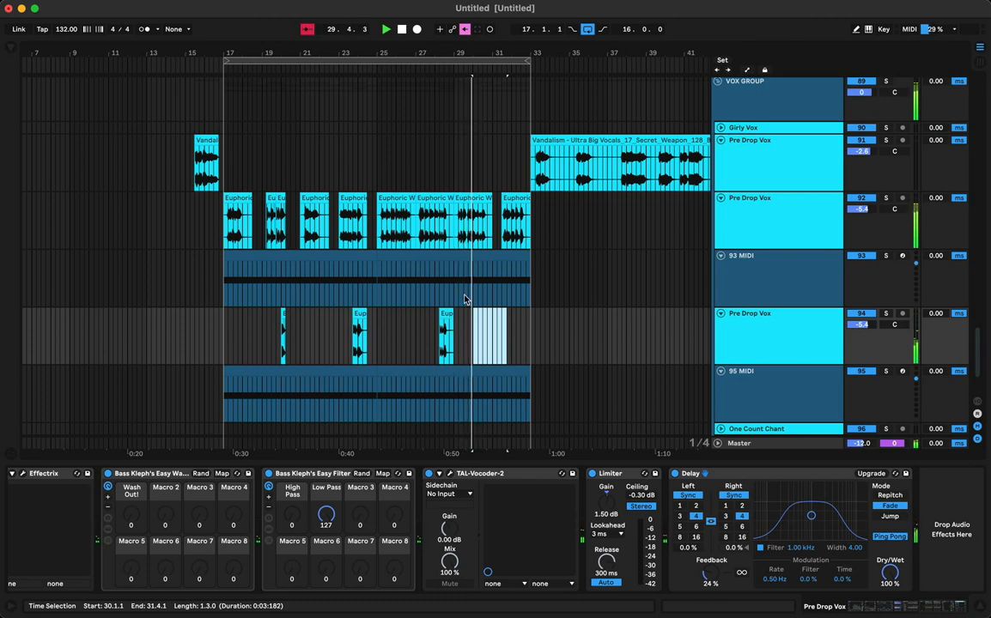
# - Review the arrangement against the arp and chord tracks, and play the layered pre-drop vocals back from bar 17
pyautogui.click(261, 256)
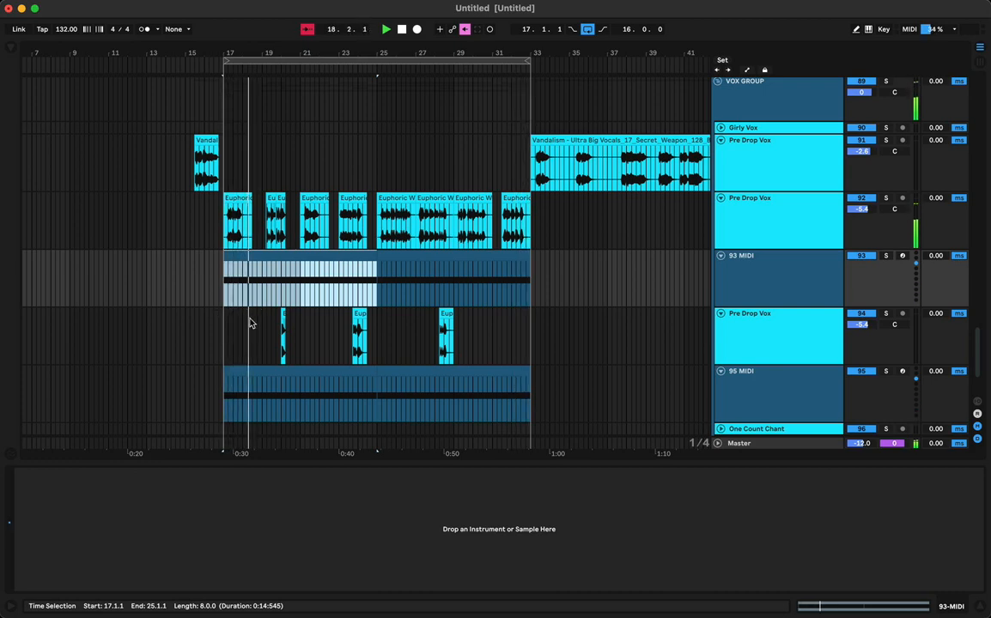
pyautogui.scroll(10, 420, 289)
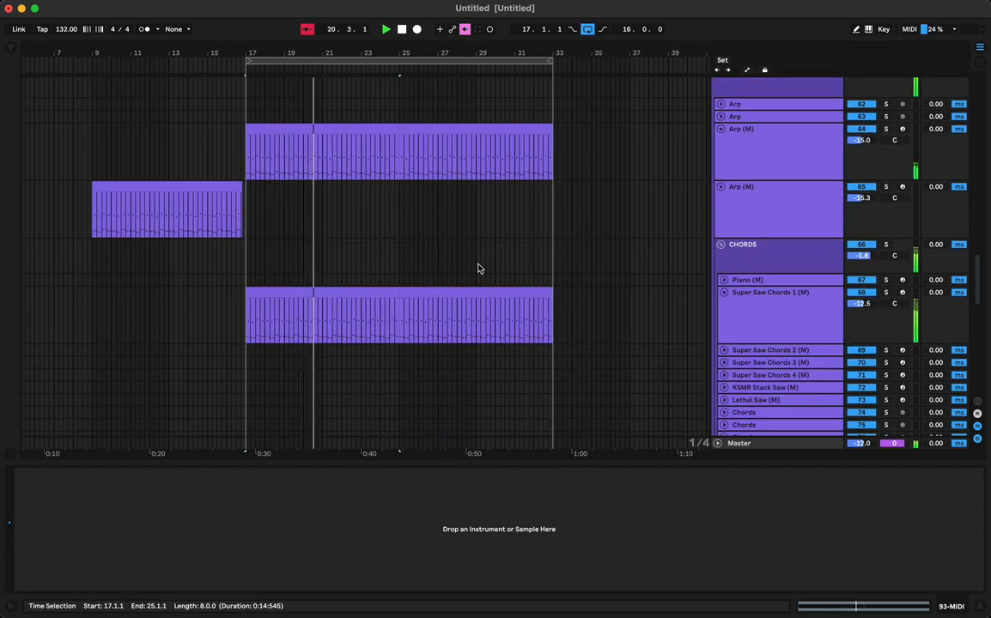
pyautogui.scroll(-3, 476, 288)
pyautogui.scroll(-10, 477, 289)
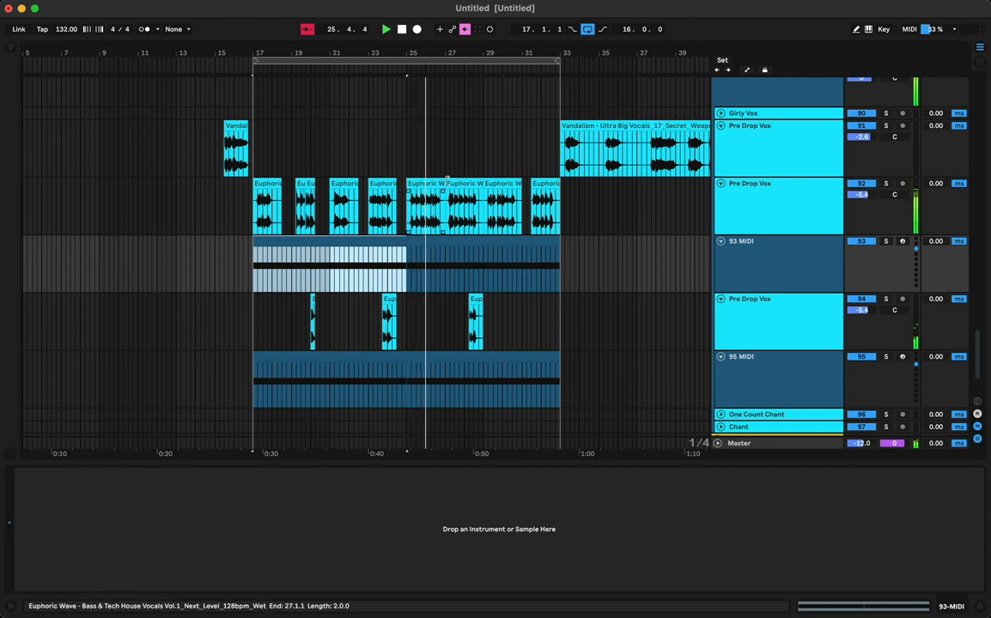
pyautogui.click(268, 182)
pyautogui.press('space')
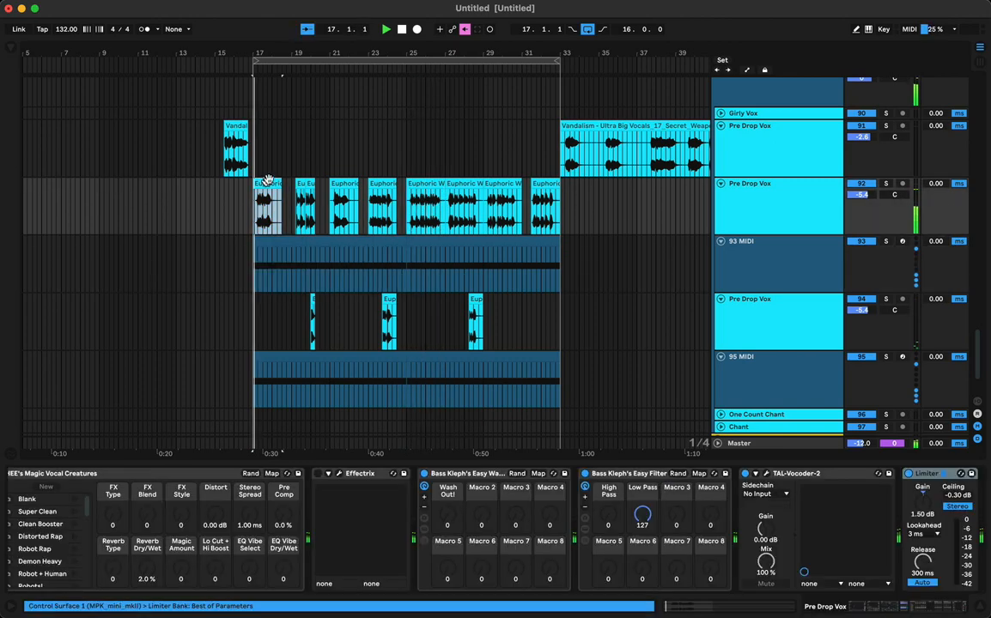
pyautogui.moveTo(300, 53); pyautogui.dragTo(420, 54)
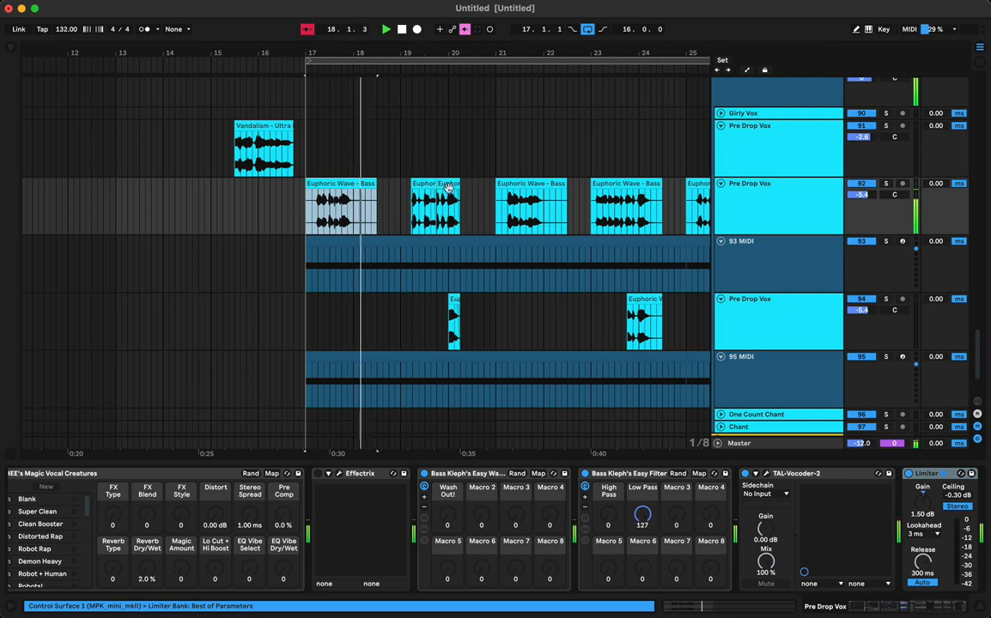
pyautogui.click(447, 186)
pyautogui.hscroll(2, 442, 187)
pyautogui.scroll(-1, 442, 187)
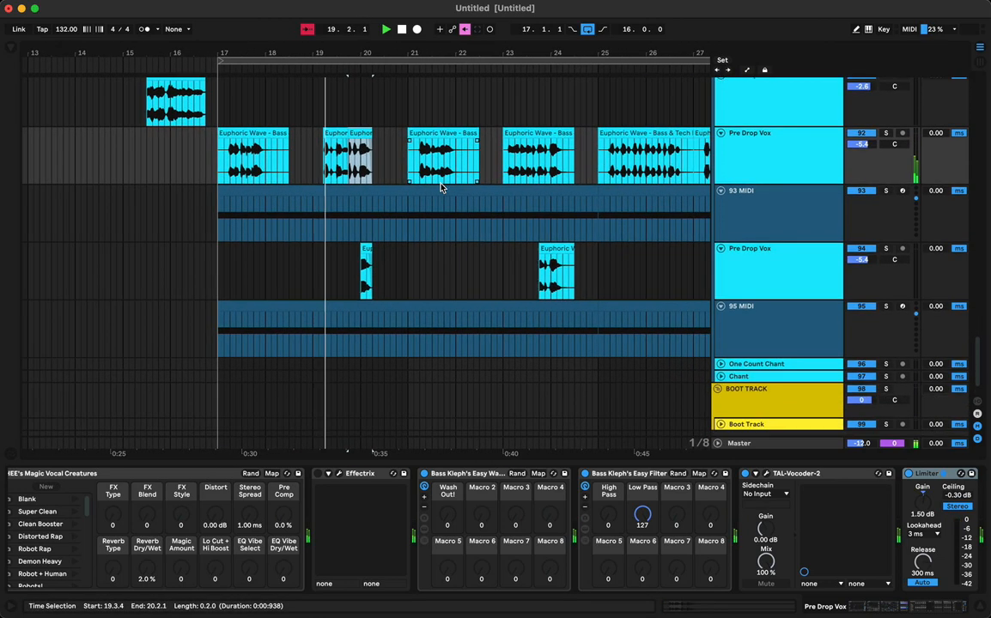
# - Add a warp marker at 1.4 in track 92's bar 21 vocal clip to align the syllable, and play the clip back
pyautogui.moveTo(441, 185); pyautogui.dragTo(347, 181)
pyautogui.moveTo(353, 52); pyautogui.dragTo(352, 77)
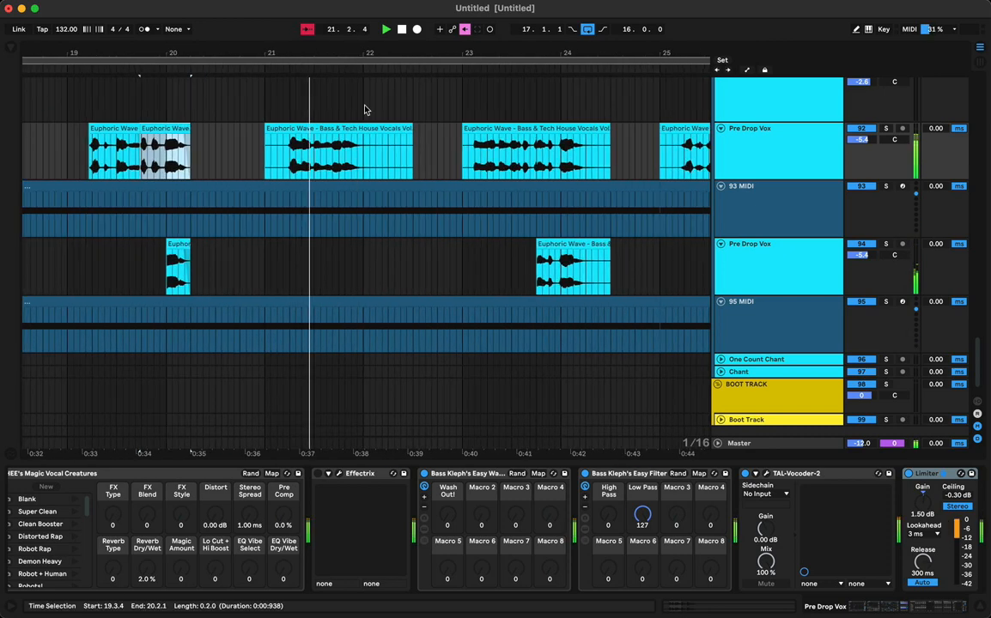
pyautogui.doubleClick(343, 133)
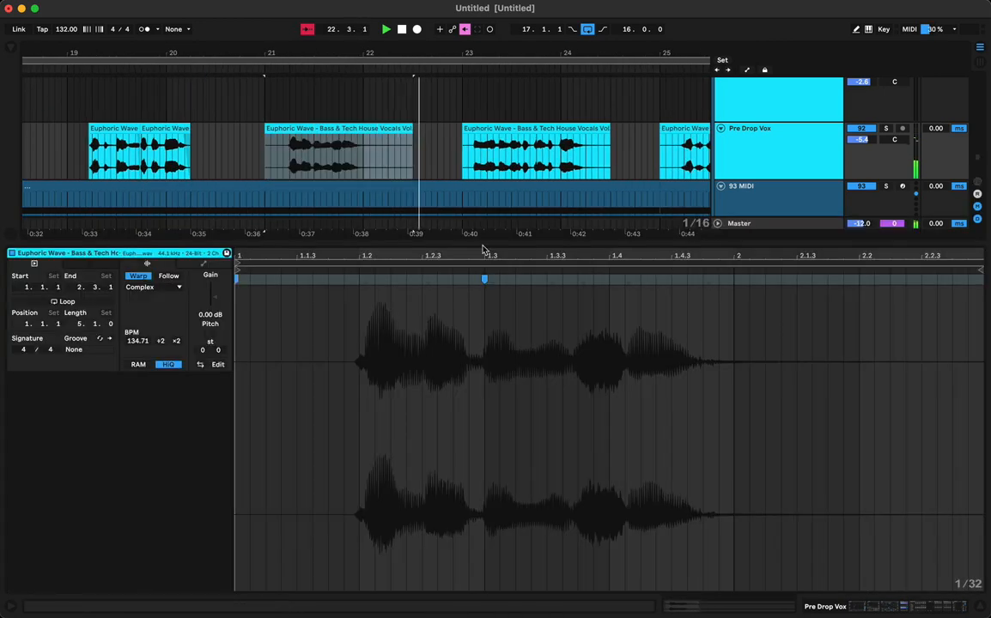
pyautogui.doubleClick(608, 278)
pyautogui.click(279, 126)
pyautogui.press('space')
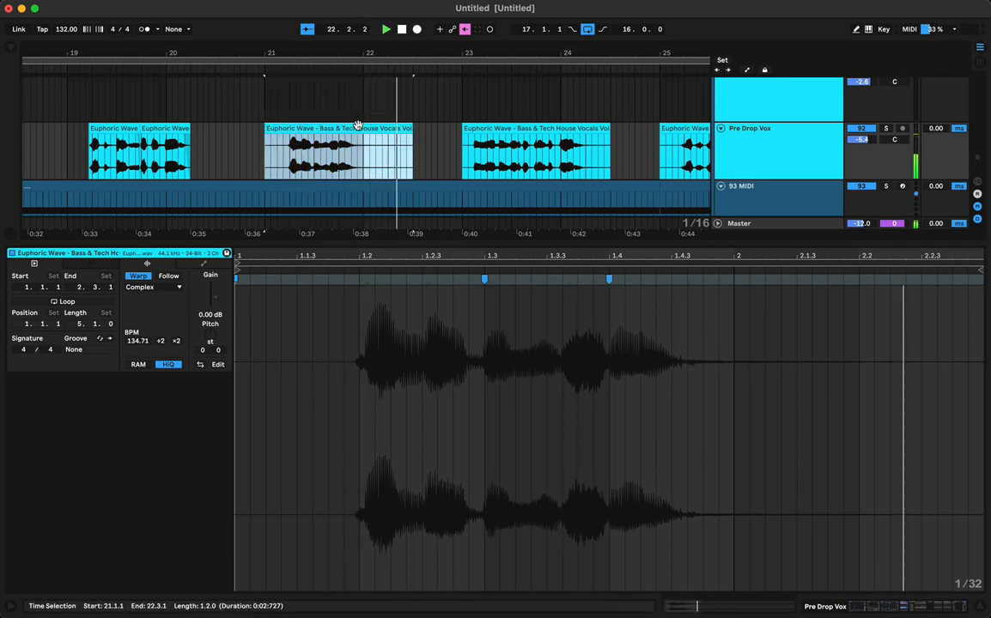
# - Hide the clip editor and check the remaining pre-drop vocal phrases through bar 33 during playback
pyautogui.hscroll(3, 412, 142)
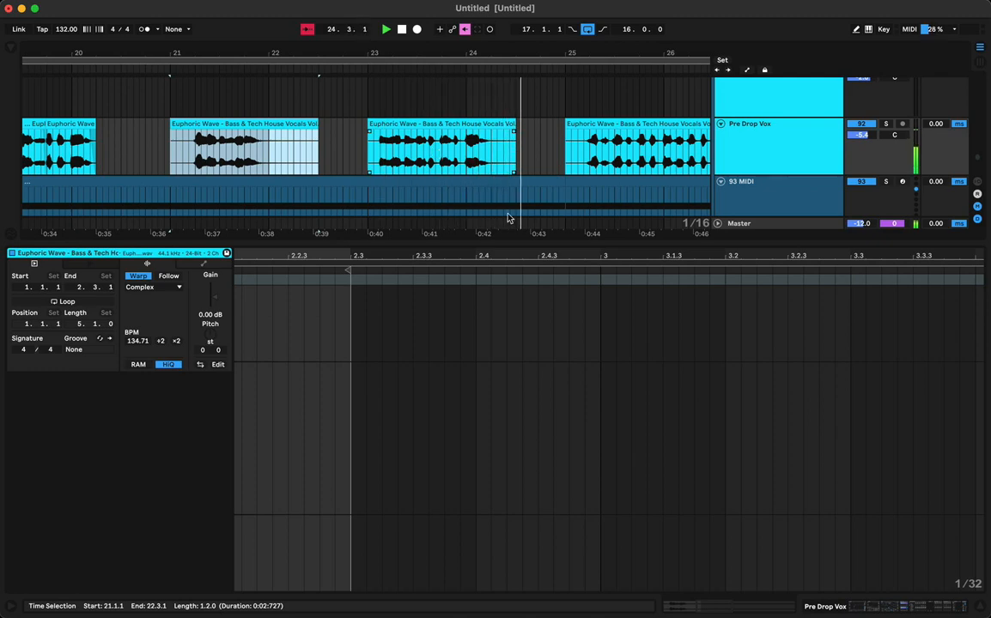
pyautogui.press('super+alt+l')
pyautogui.hscroll(9, 522, 263)
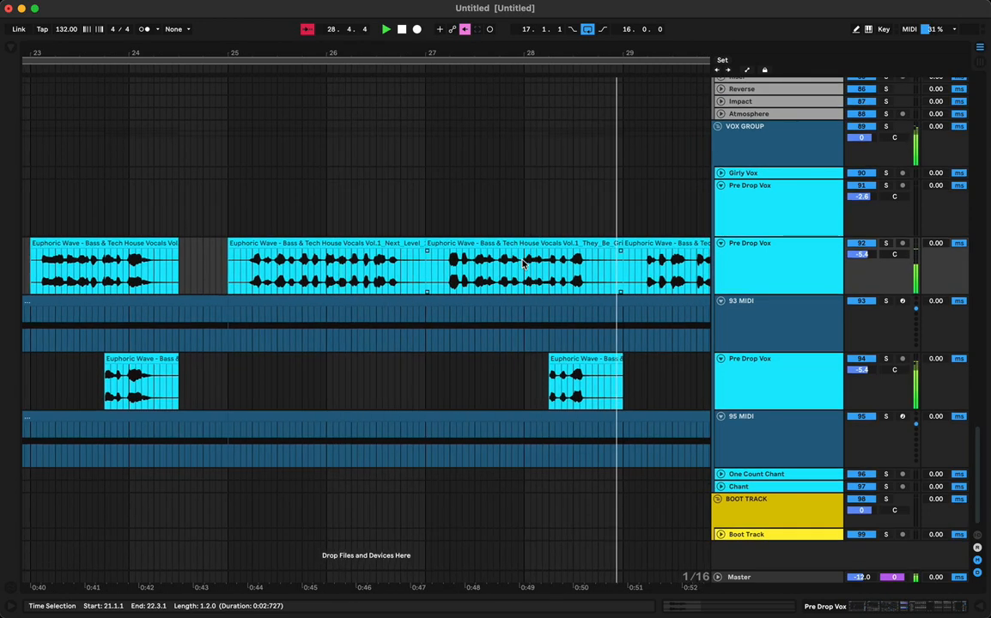
pyautogui.hscroll(5, 522, 264)
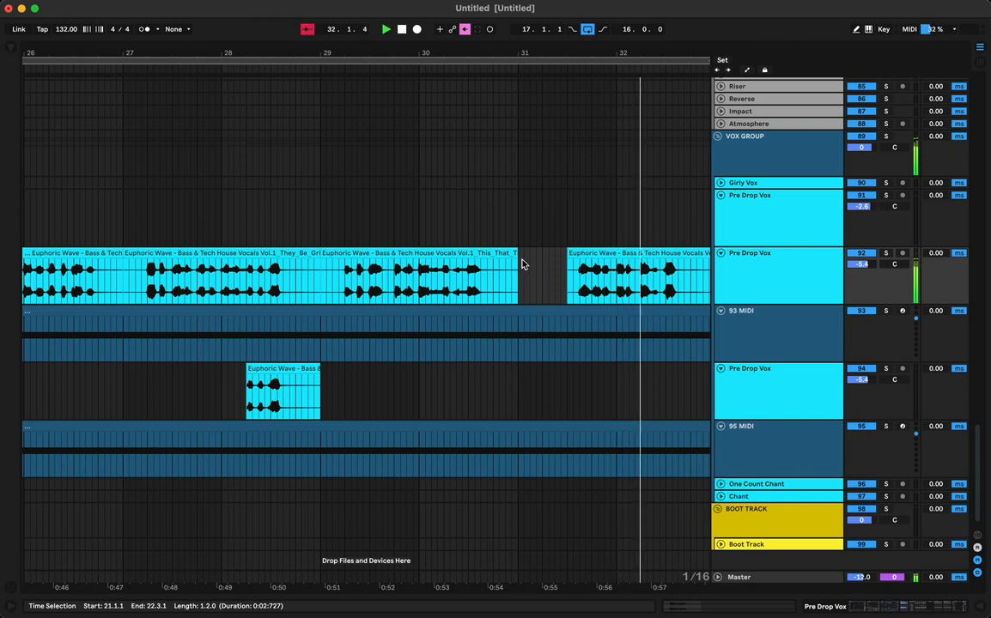
pyautogui.scroll(3, 584, 231)
pyautogui.hscroll(3, 584, 232)
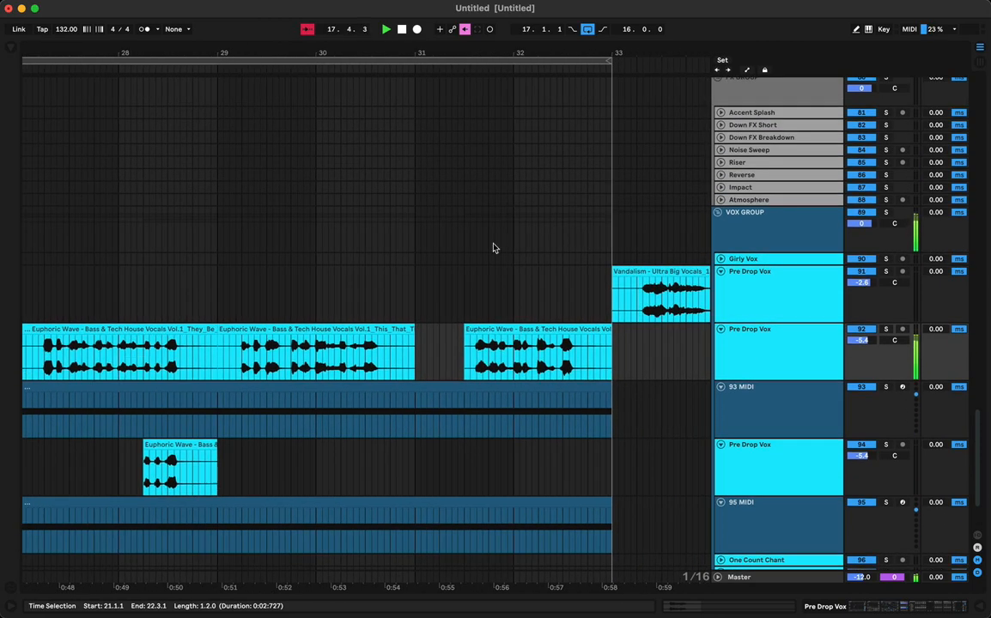
# - Audition the gap at bar 31 and delete the material from 31.3.1 to 33.1.1 on the tracks above the pre-drop vocals
pyautogui.click(415, 240)
pyautogui.press('space')
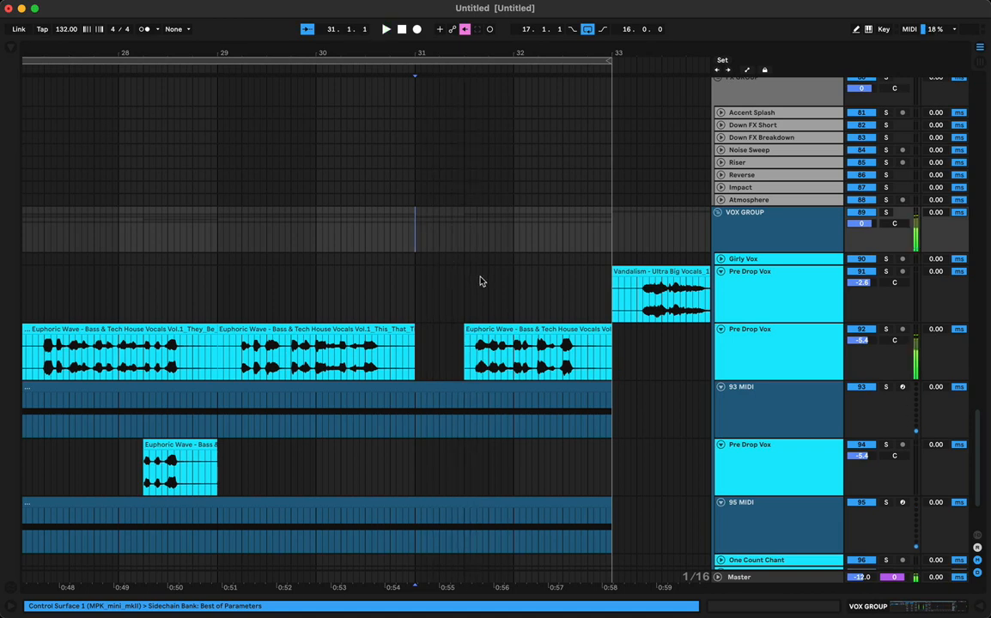
pyautogui.press('space')
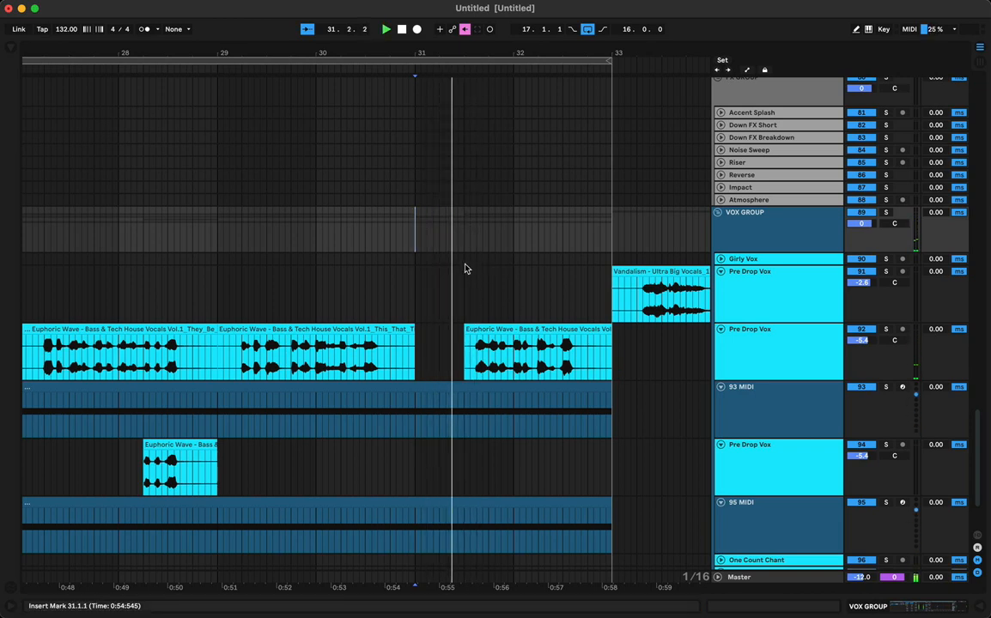
pyautogui.moveTo(464, 266); pyautogui.dragTo(617, 586)
pyautogui.press('space')
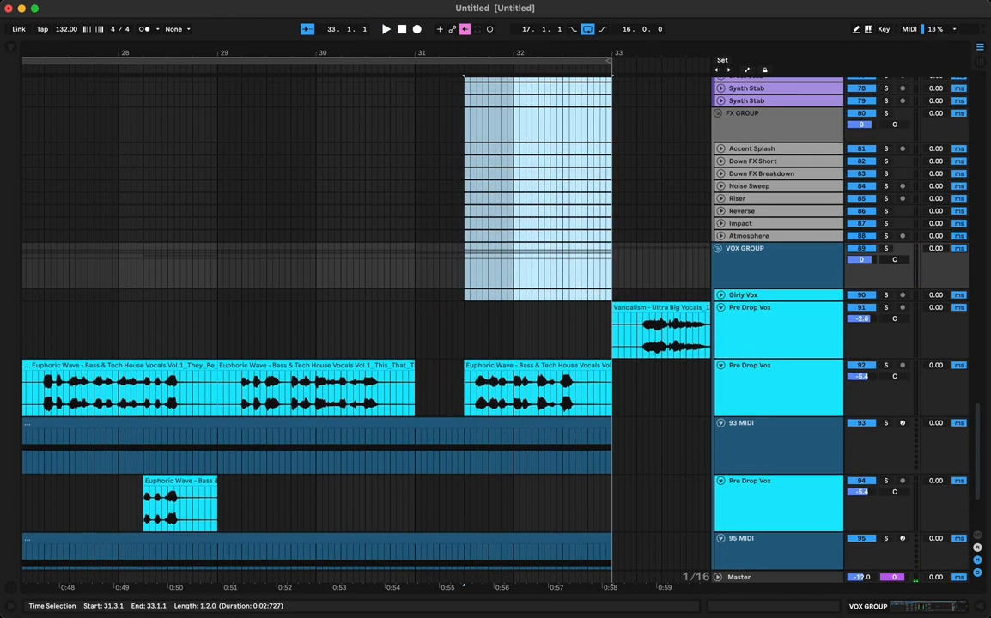
pyautogui.moveTo(614, 292); pyautogui.dragTo(612, 293)
# - Play the pre-drop transition back from 31.1.1 and inspect the chord and arp tracks
pyautogui.click(415, 187)
pyautogui.press('space')
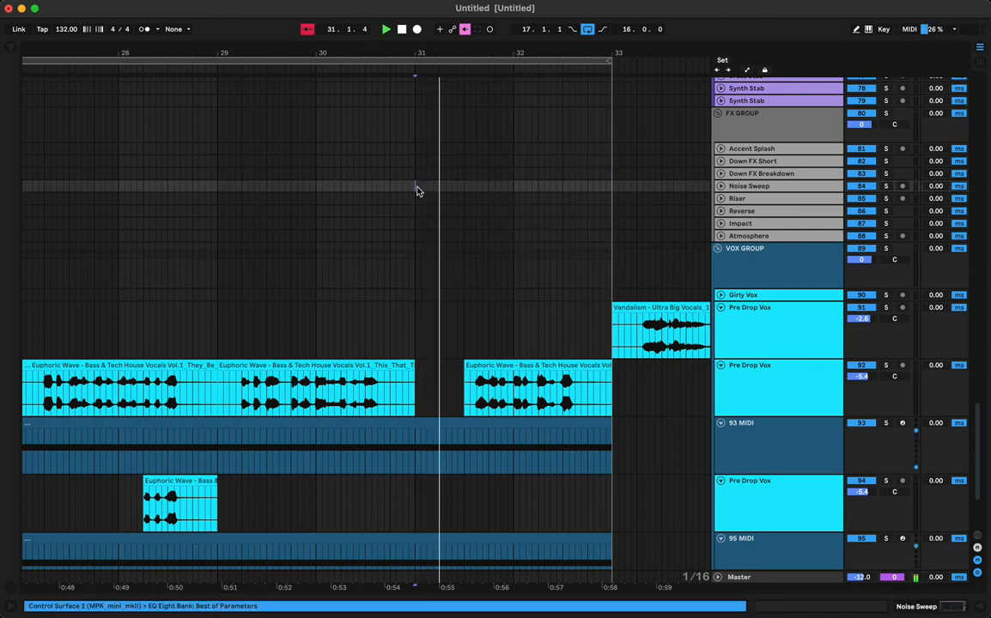
pyautogui.scroll(10, 533, 210)
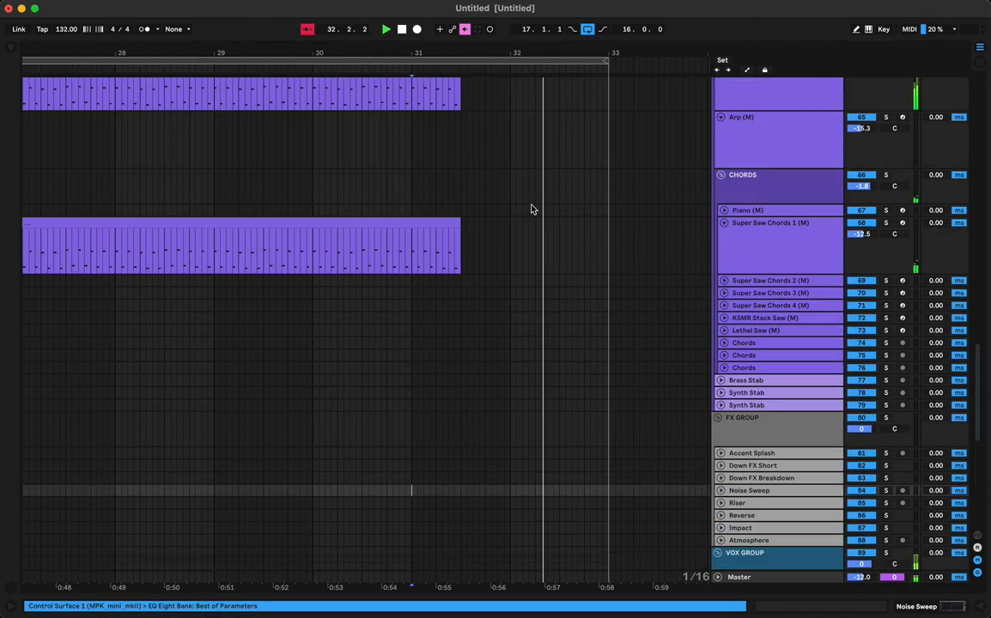
# - Delete the material between 31.2.4 and 31.3.1 on the arp and Super Saw Chords 1 tracks so both stop slightly earlier
pyautogui.scroll(2, 449, 368)
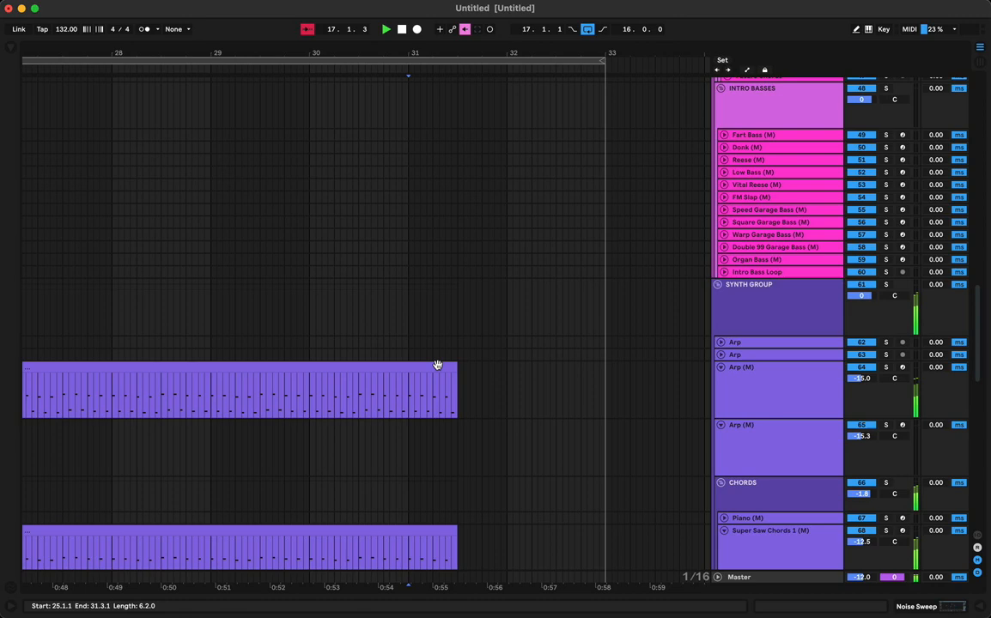
pyautogui.click(371, 341)
pyautogui.scroll(-1, 435, 346)
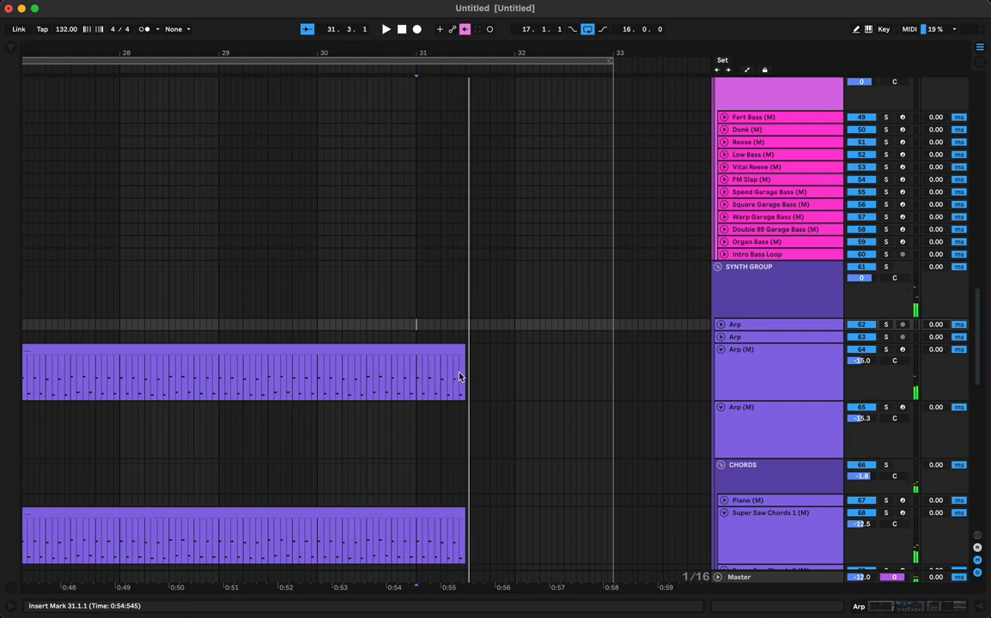
pyautogui.moveTo(459, 378); pyautogui.dragTo(464, 537)
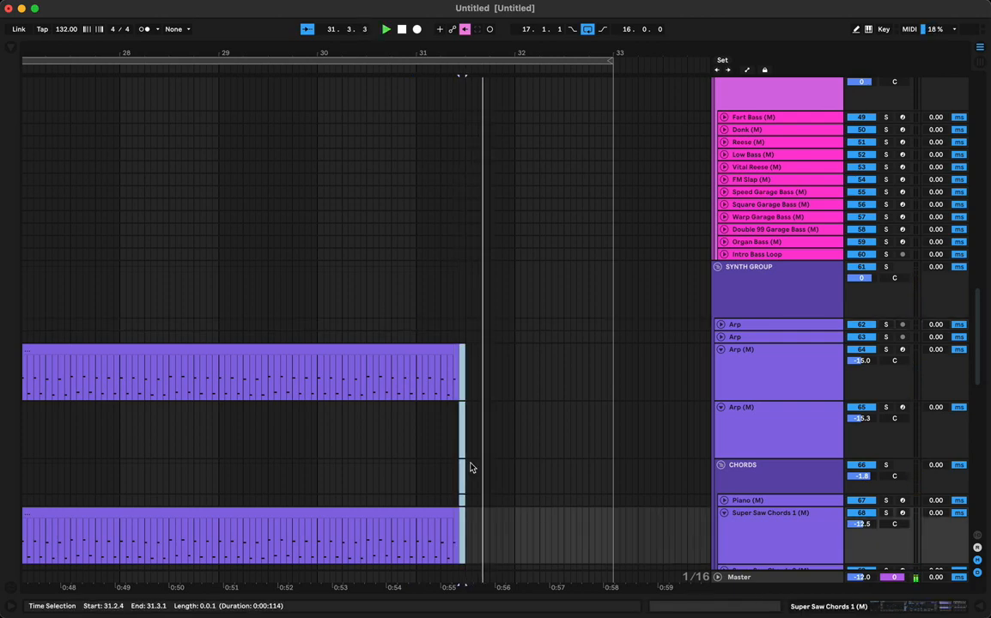
pyautogui.click(416, 314)
# - Shorten the 808 clip at bar 31 so it ends at 31.2.3, auditioning the gap during trimming
pyautogui.scroll(10, 415, 316)
pyautogui.scroll(4, 416, 317)
pyautogui.press('space')
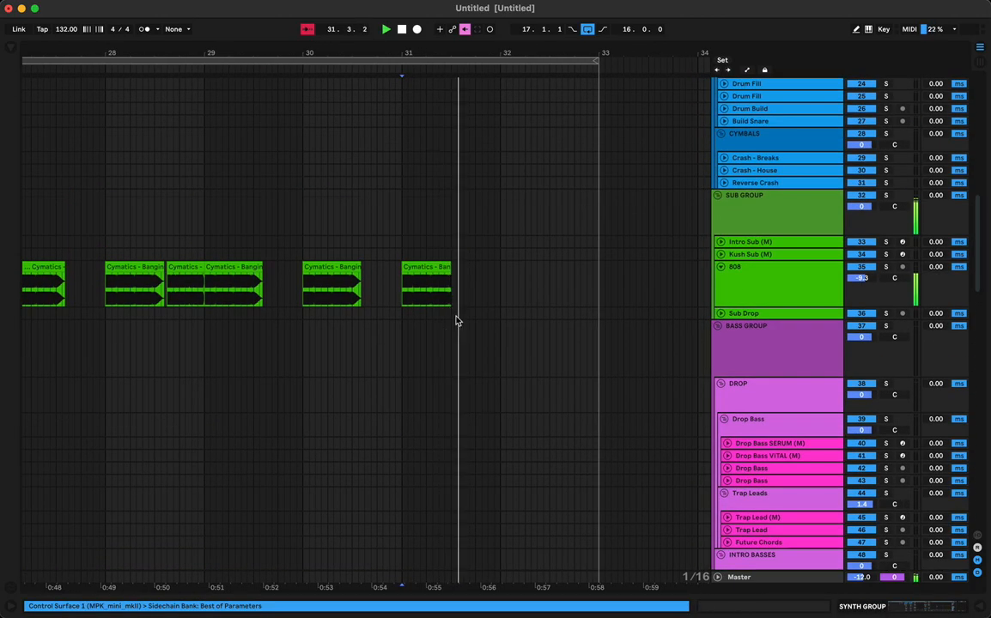
pyautogui.click(447, 270)
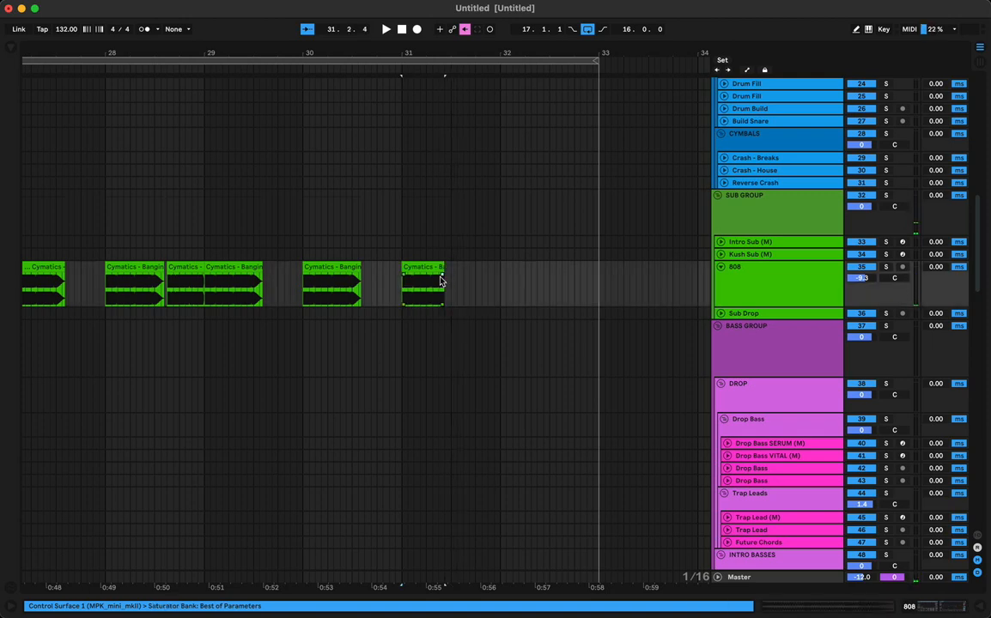
pyautogui.press('space')
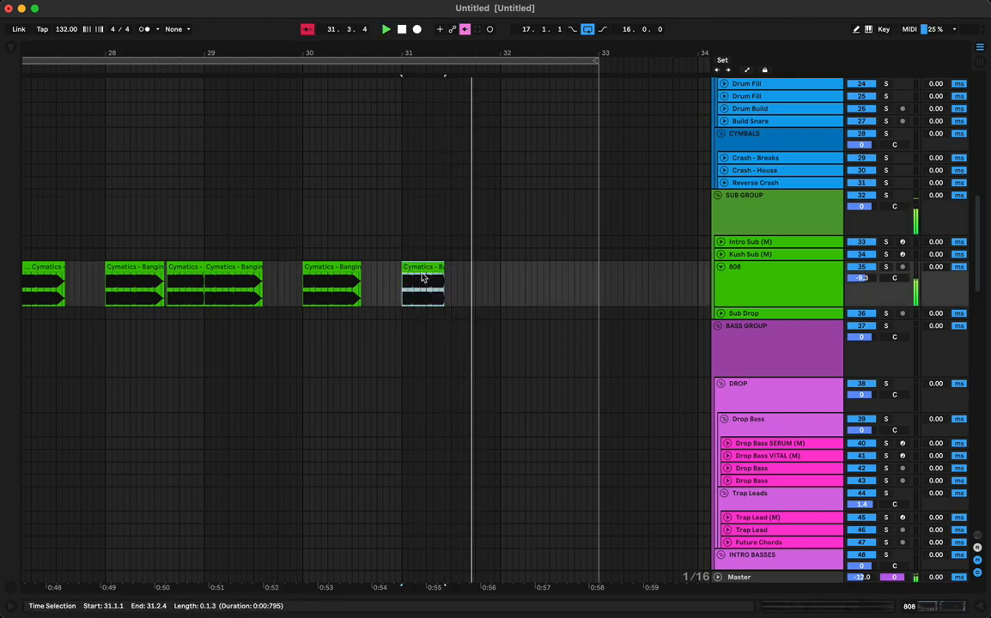
pyautogui.press('space')
pyautogui.press('space')
pyautogui.moveTo(442, 268); pyautogui.dragTo(436, 269)
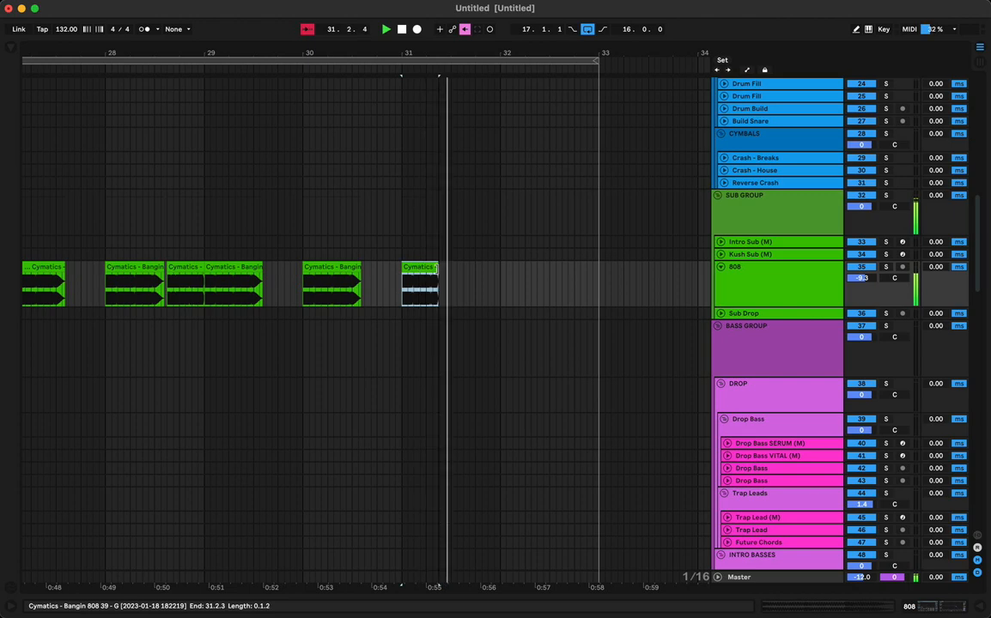
# - Cut the drum loops on tracks 21 to 23 back to 31.2.3 and play the transition from 31.1.1
pyautogui.scroll(5, 438, 270)
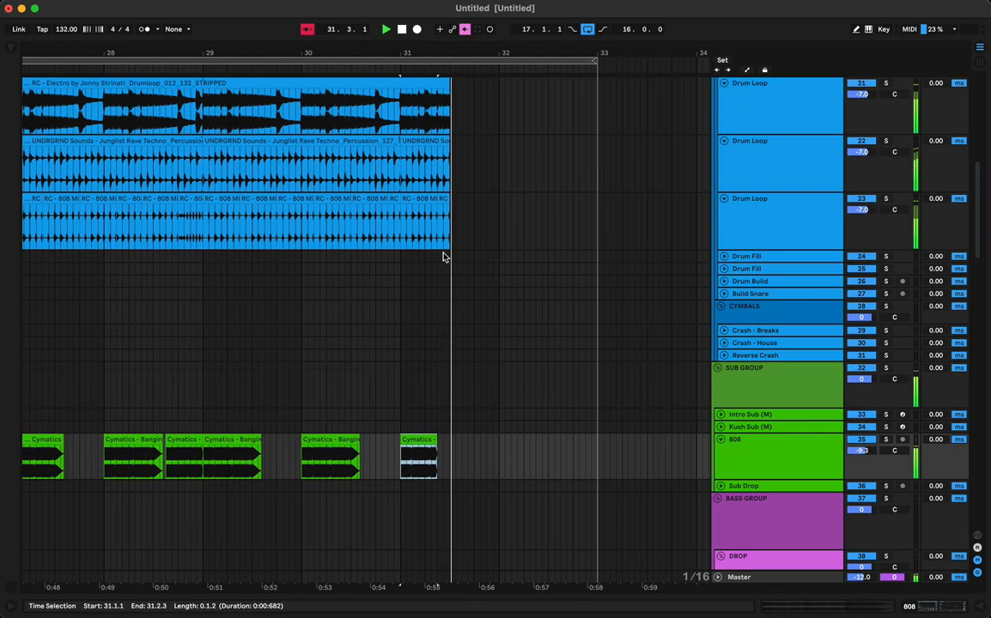
pyautogui.press('space')
pyautogui.moveTo(437, 241); pyautogui.dragTo(454, 128)
pyautogui.click(450, 138)
pyautogui.press('space')
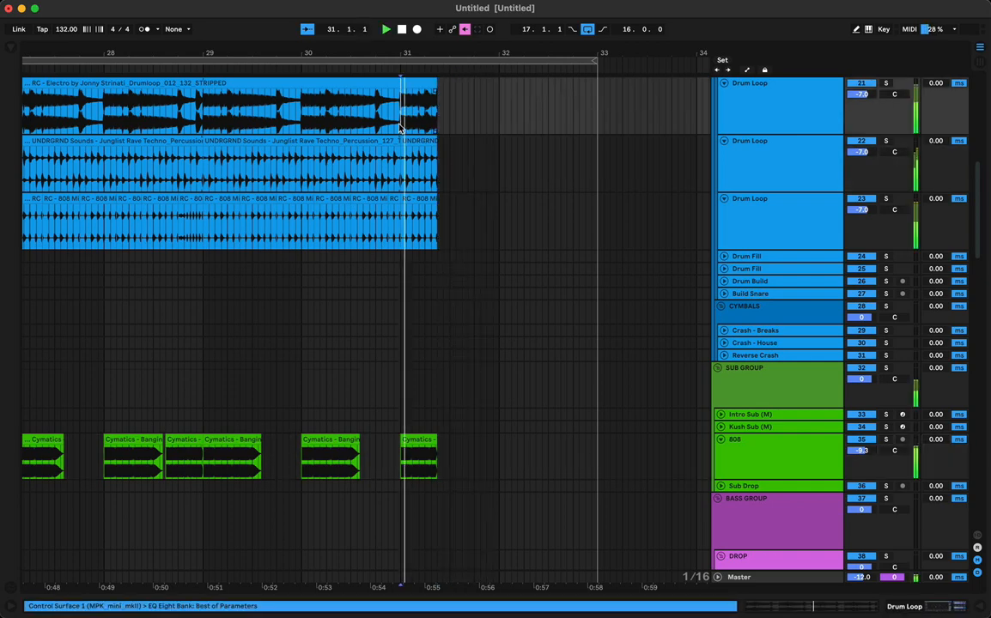
# - Check the drum loop endings during playback and cut the percussion loop on track 20 back to 31.2.3
pyautogui.scroll(3, 459, 215)
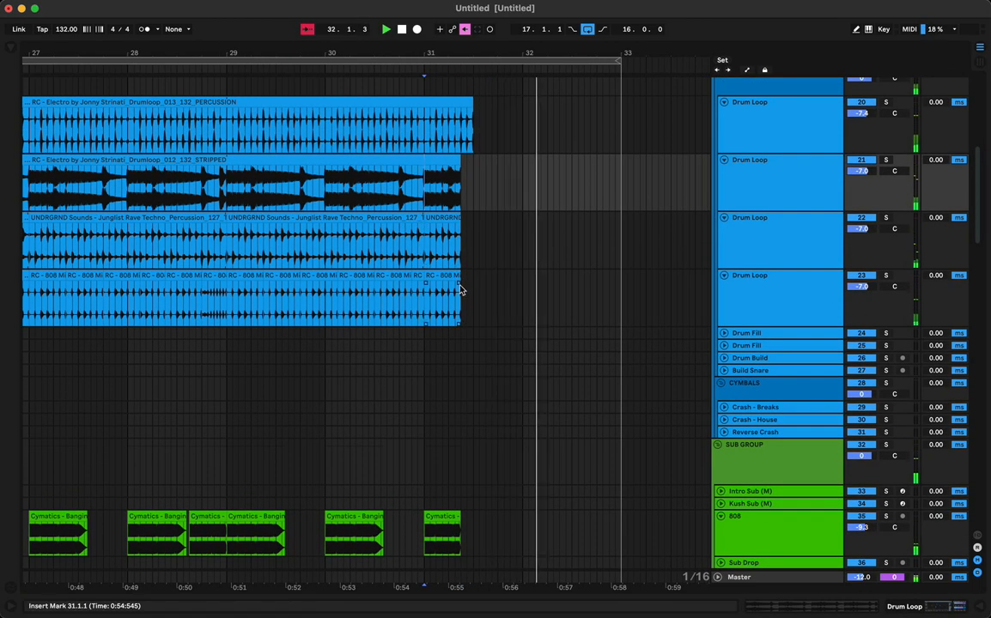
pyautogui.click(458, 286)
pyautogui.click(460, 232)
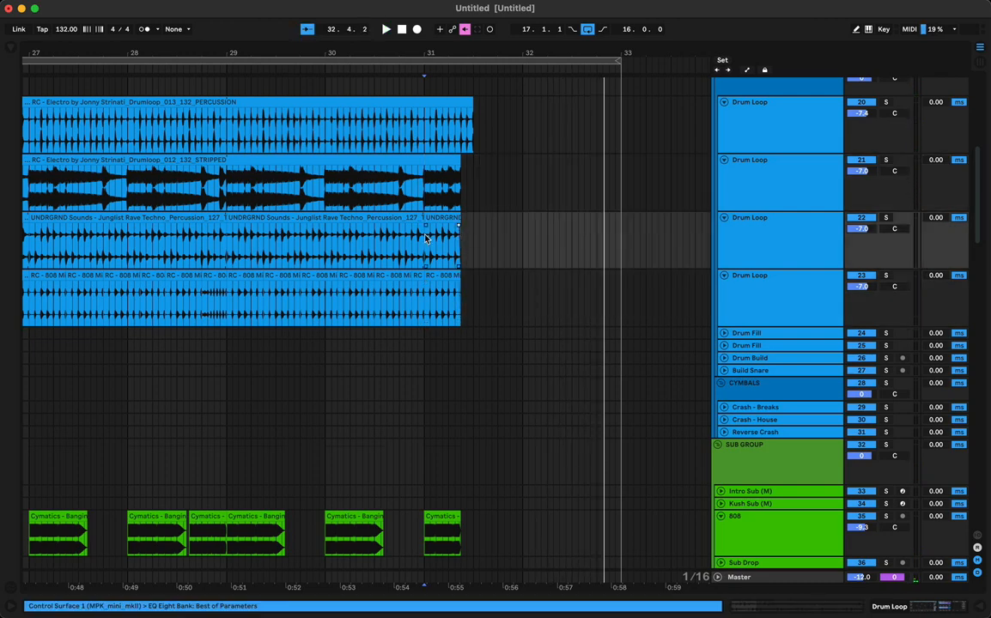
pyautogui.click(458, 171)
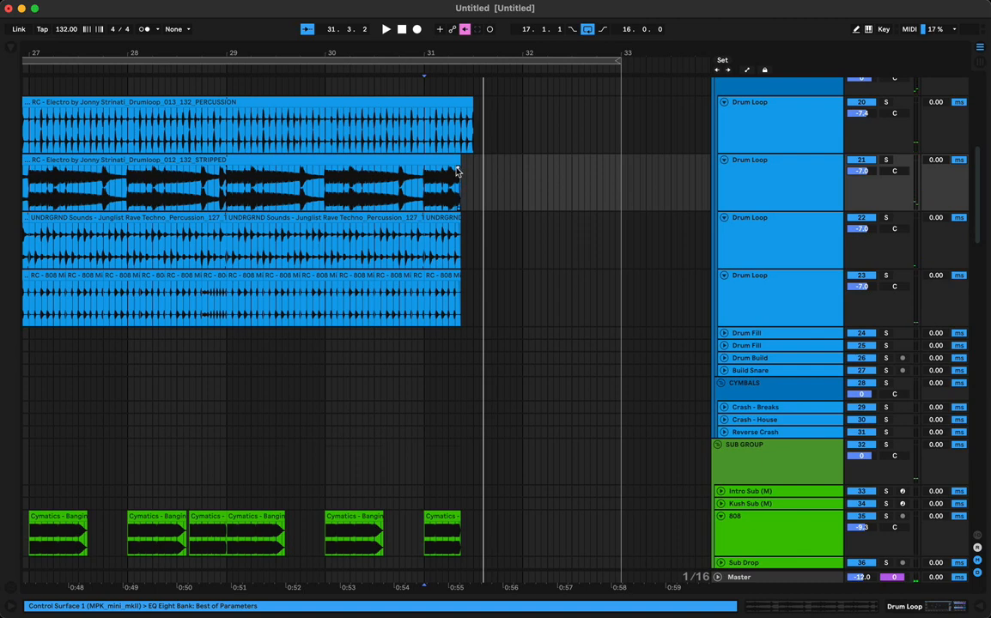
pyautogui.click(400, 180)
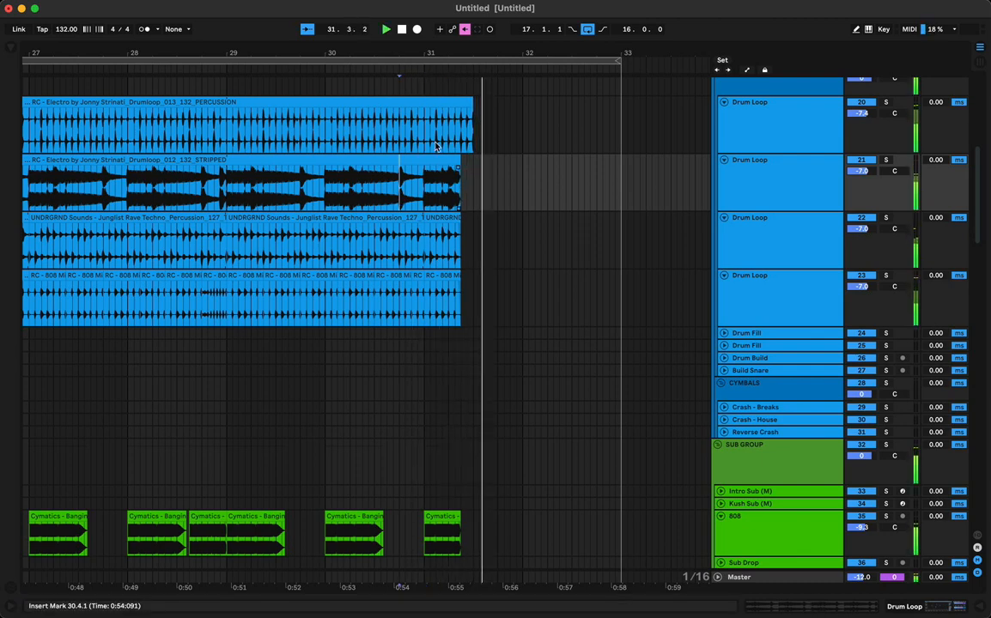
pyautogui.scroll(1, 476, 150)
pyautogui.moveTo(472, 150); pyautogui.dragTo(502, 151)
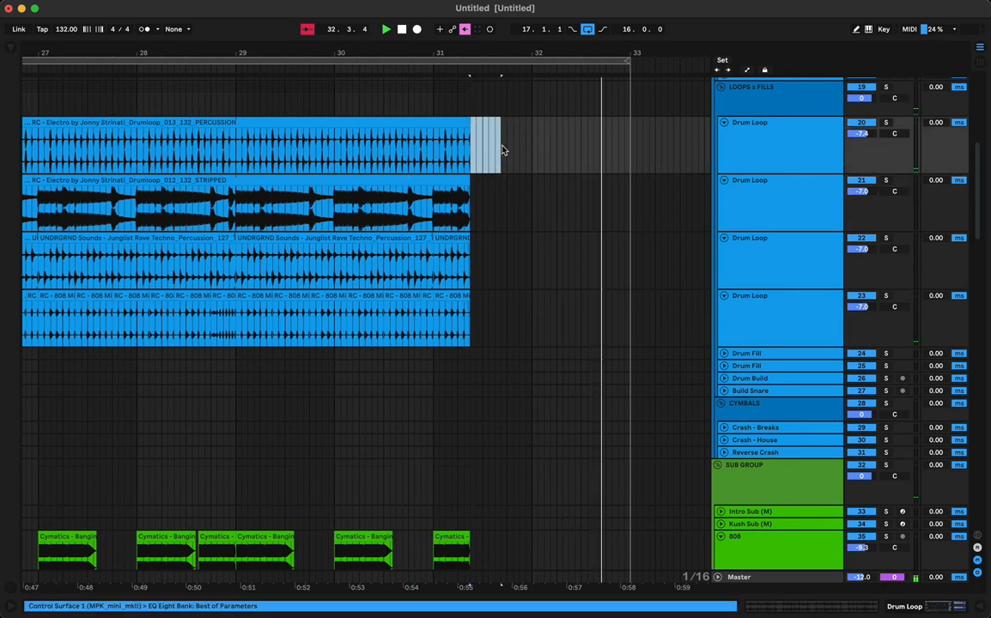
pyautogui.click(402, 146)
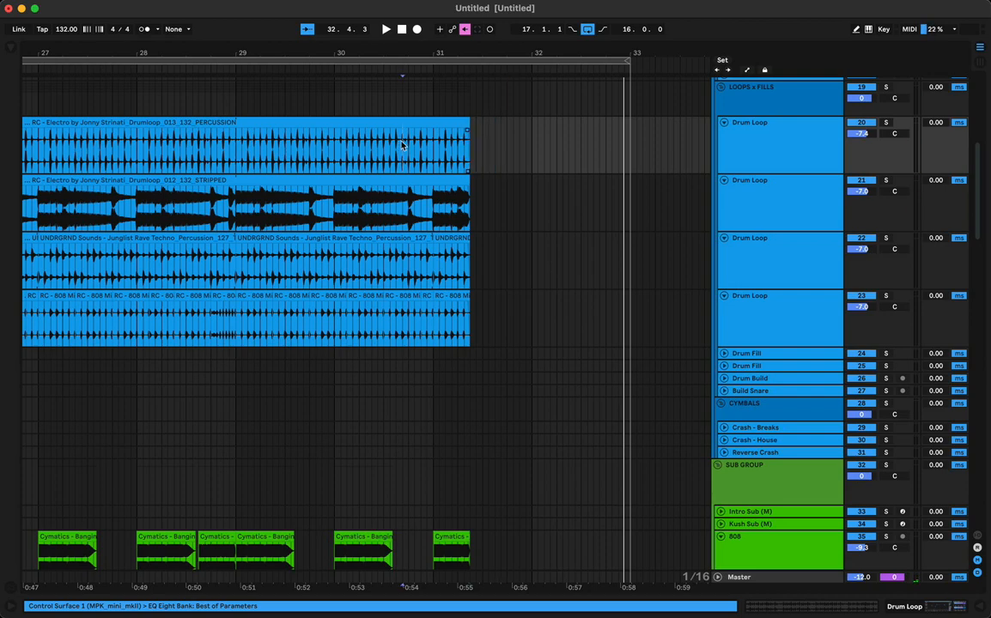
# - Expand the Ghost Kick track, duplicate the 1/16 kick hit at 31.1.1 to 31.1.2 on the ghost and breaks kick tracks, and play it back
pyautogui.scroll(8, 490, 176)
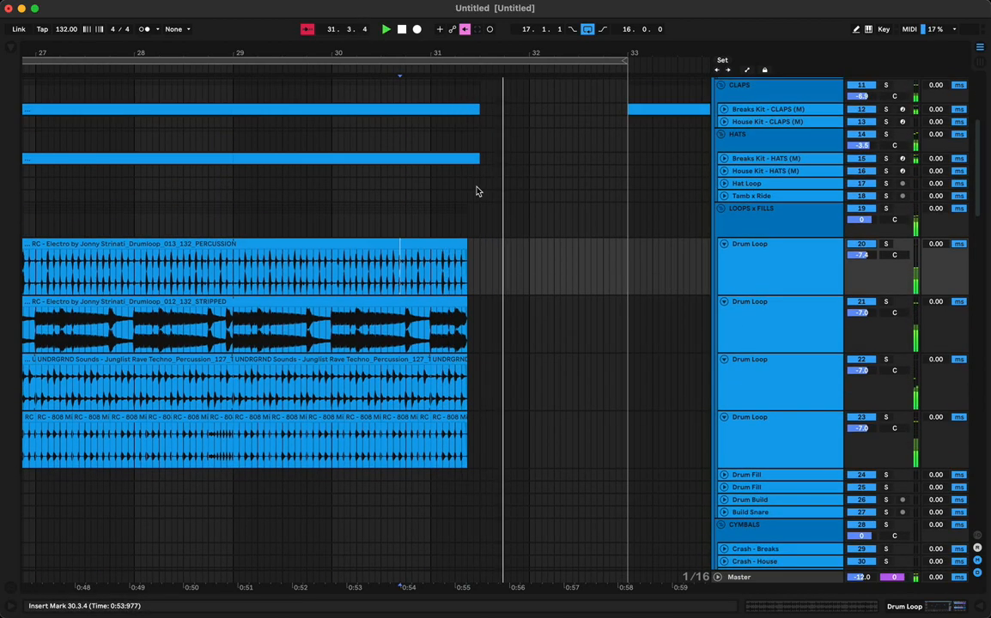
pyautogui.scroll(8, 460, 228)
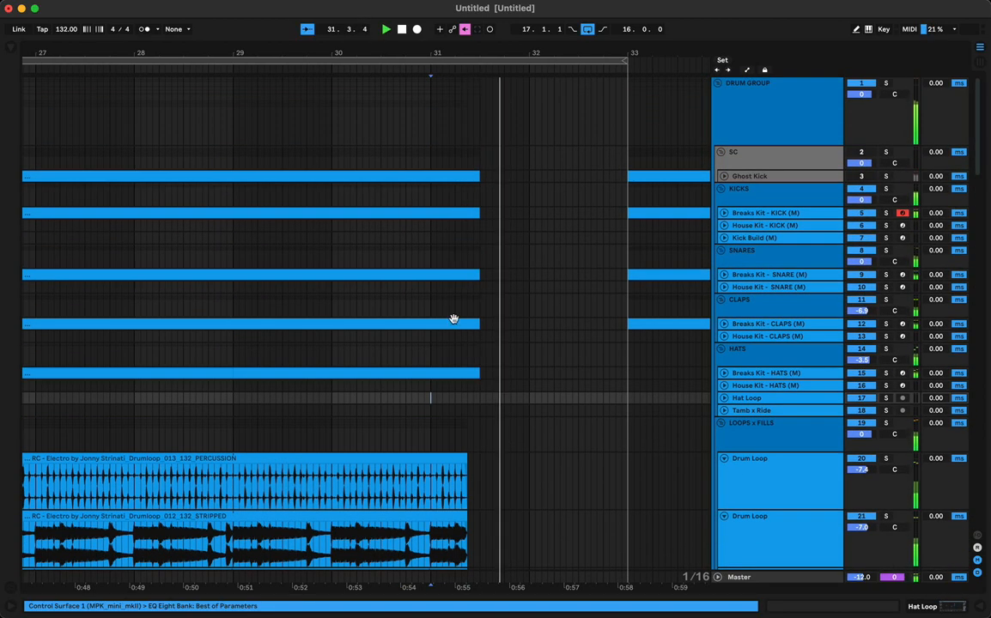
pyautogui.click(424, 305)
pyautogui.click(724, 177)
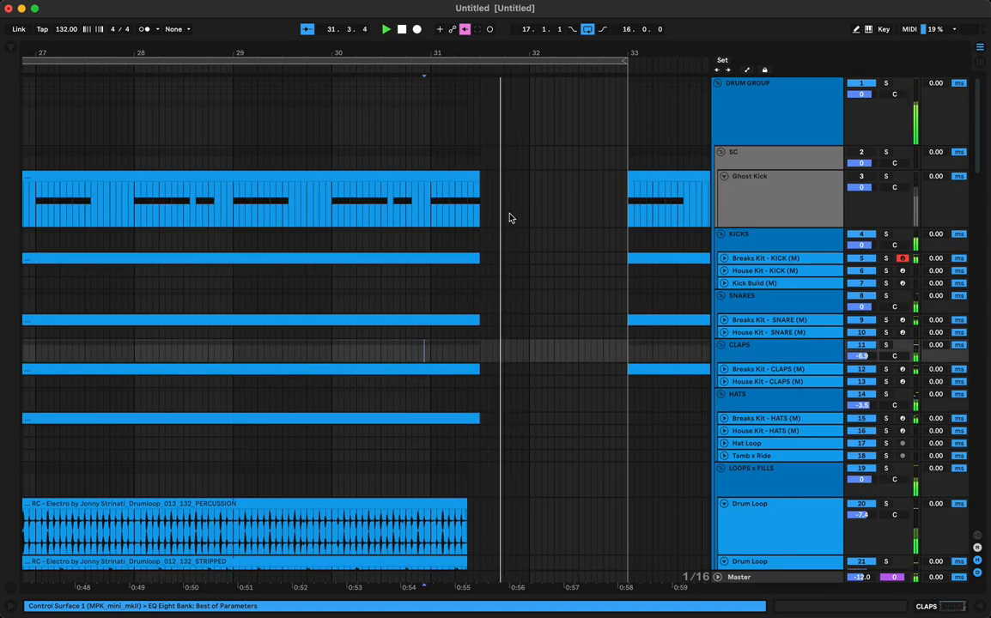
pyautogui.click(400, 242)
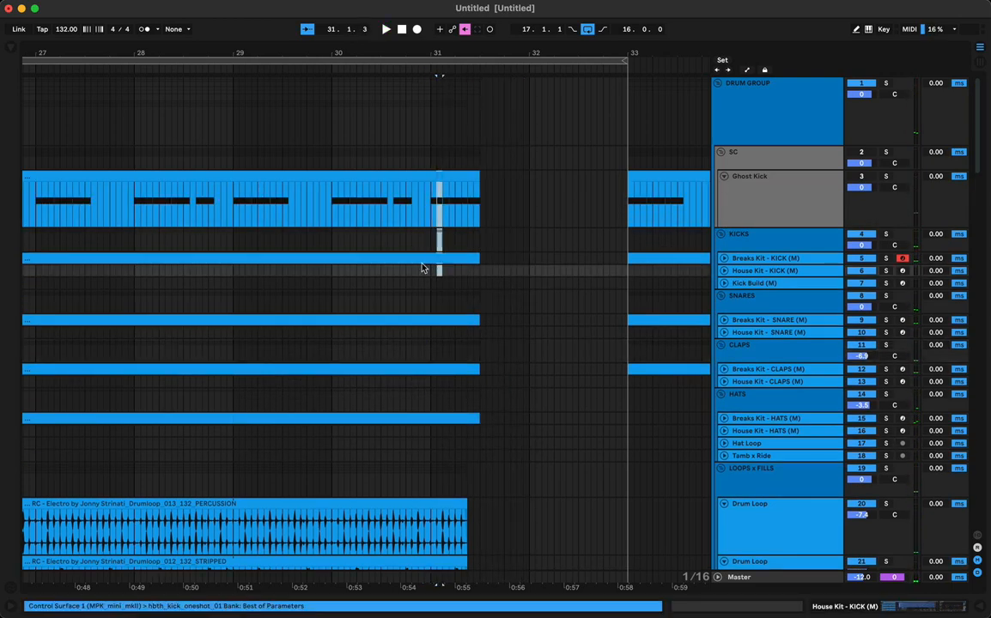
pyautogui.press('space')
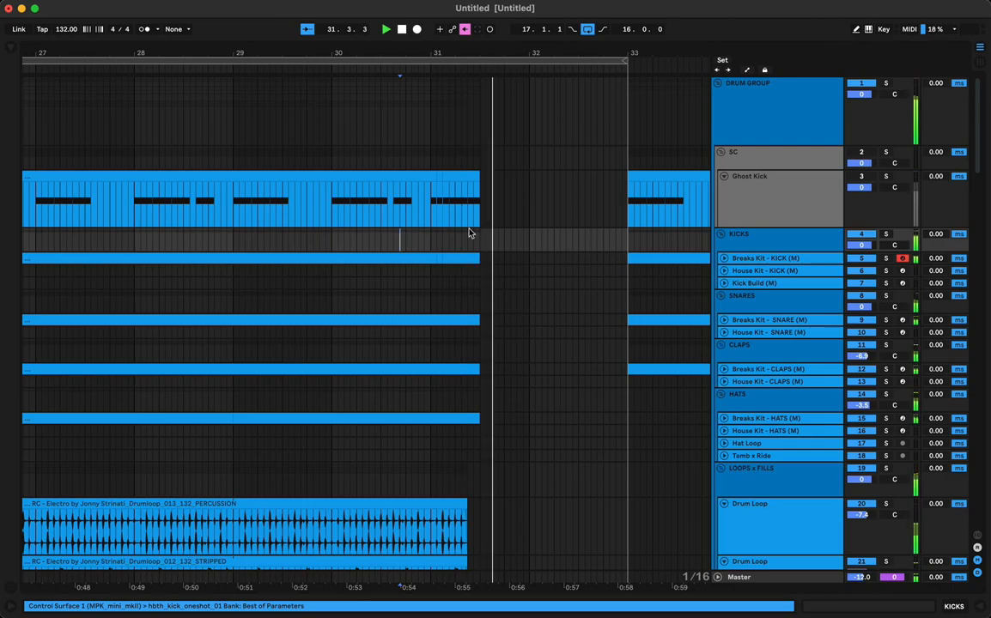
pyautogui.press('space')
pyautogui.press('space')
# - Play the transition through the pre-drop vocal phrase between 31.3.1 and 33.1.1 and check it against the instrument gap
pyautogui.scroll(-20, 489, 238)
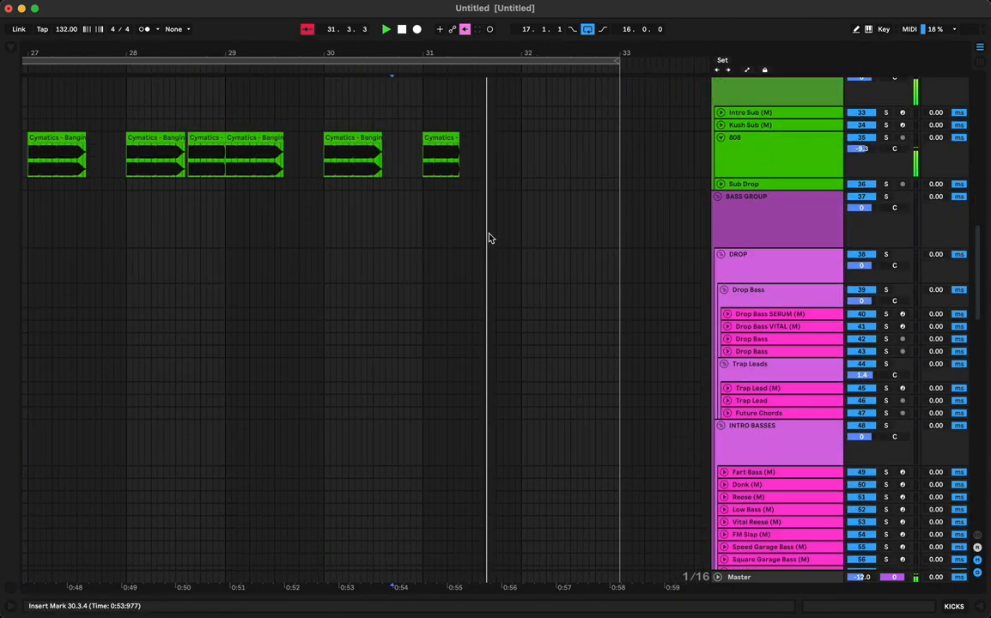
pyautogui.scroll(-20, 488, 238)
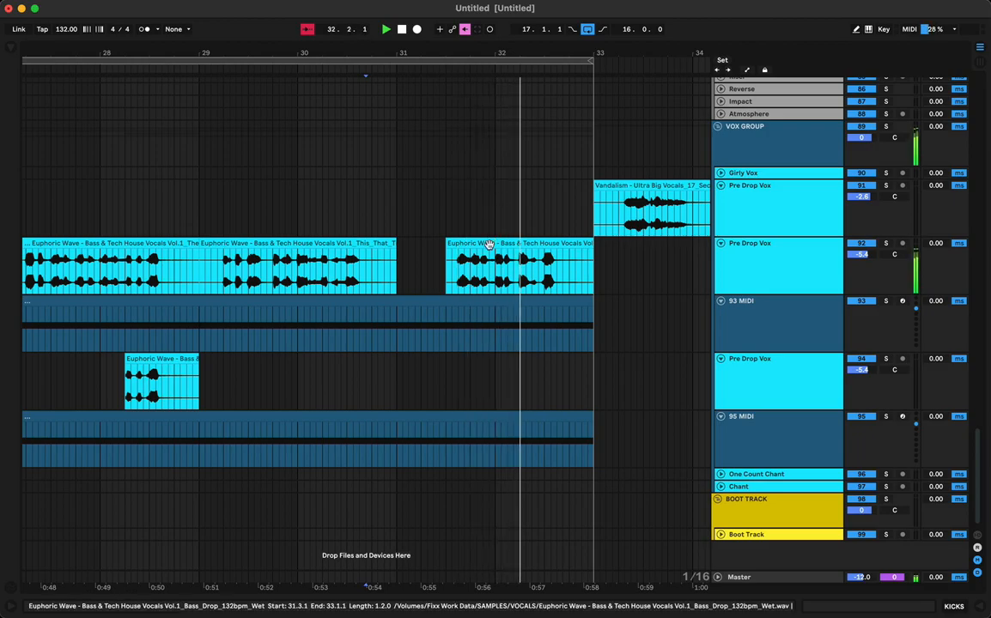
pyautogui.scroll(20, 489, 253)
pyautogui.scroll(10, 490, 253)
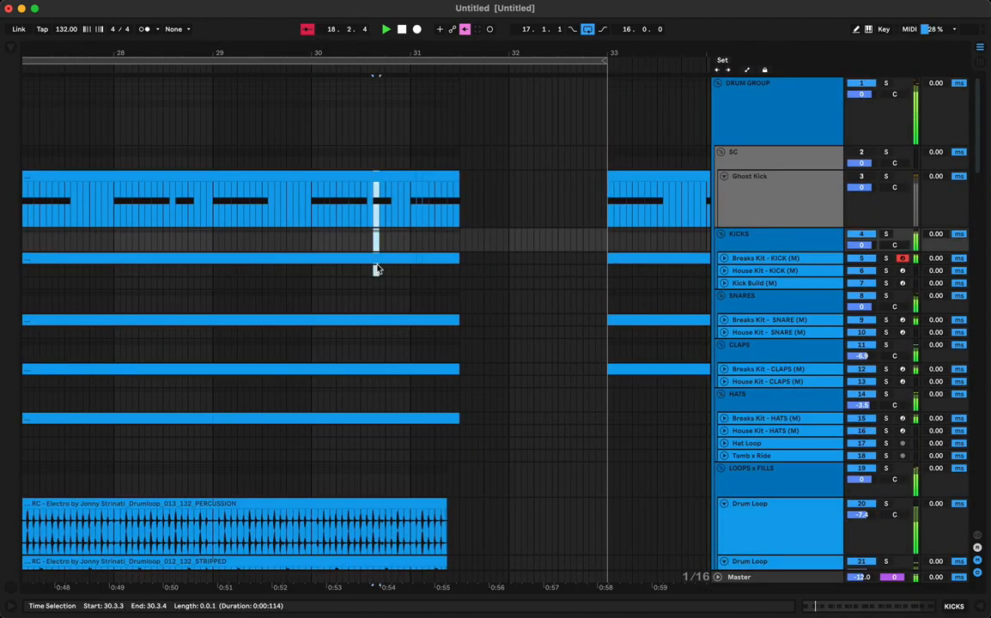
# - Paste a 1/16 kick hit at 32.3.1 on the Ghost Kick and Breaks Kit - KICK tracks and audition it
pyautogui.click(403, 178)
pyautogui.press('space')
pyautogui.press('space')
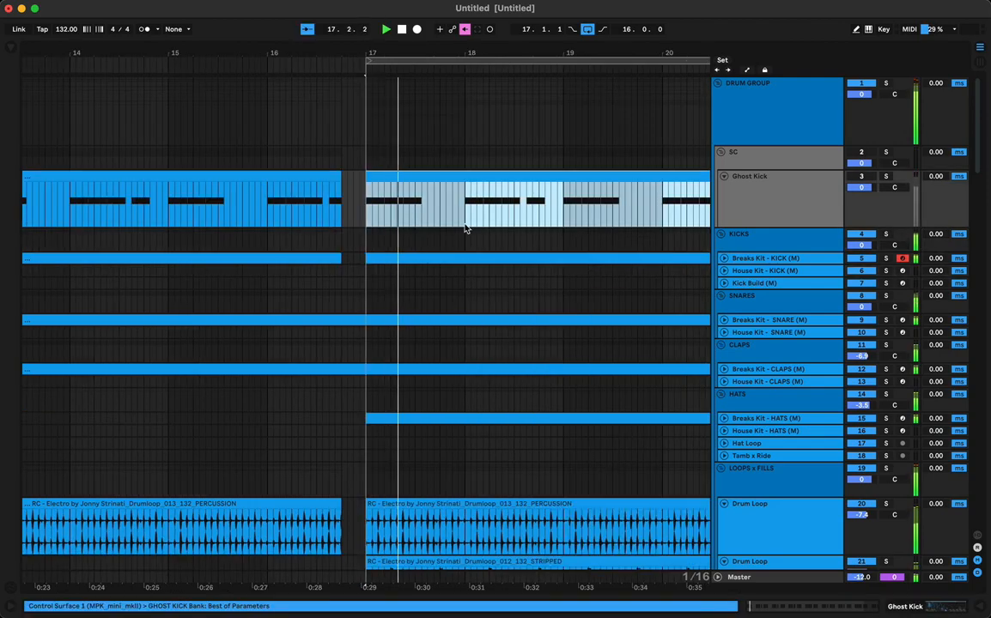
pyautogui.hscroll(15, 464, 225)
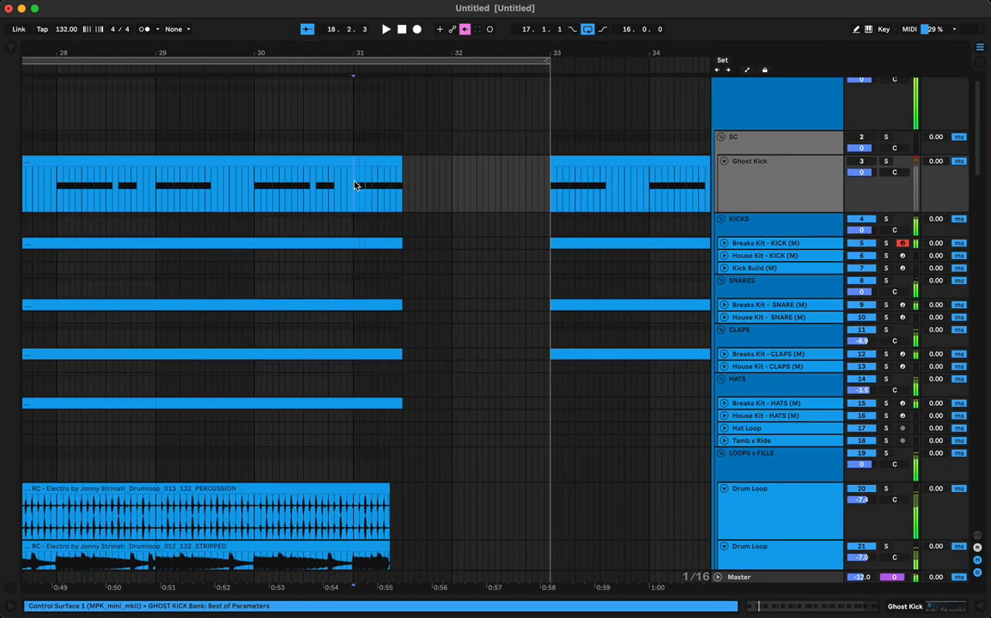
pyautogui.click(356, 185)
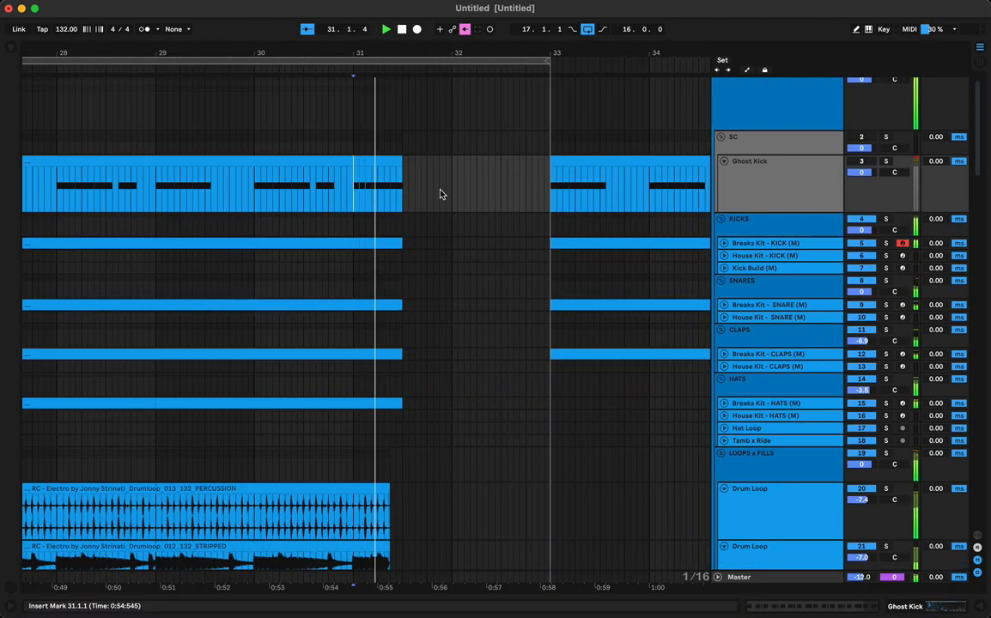
pyautogui.press('space')
pyautogui.click(501, 200)
pyautogui.press('super+v')
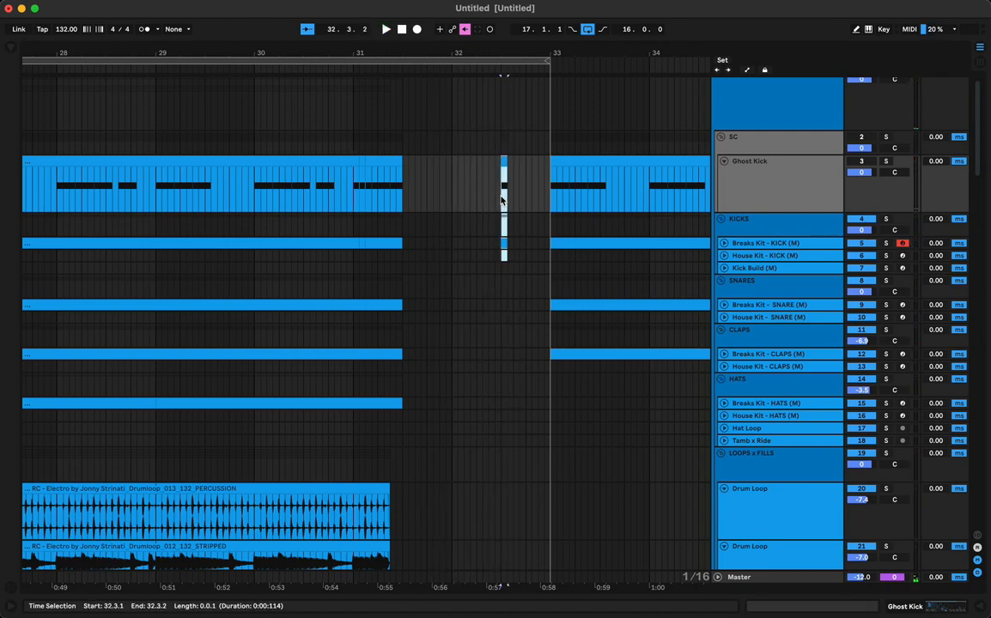
pyautogui.press('space')
# - Duplicate the bar 31 808 clip to 32.3.1, extend the copy to 33.1.1, and open it in the clip editor
pyautogui.scroll(-10, 500, 199)
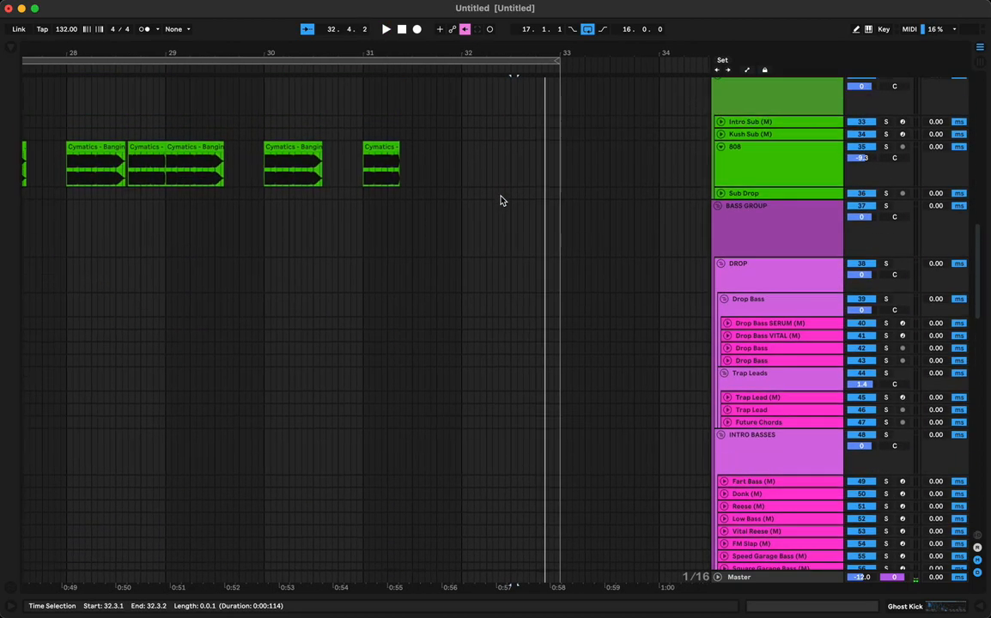
pyautogui.press('space')
pyautogui.moveTo(411, 224); pyautogui.dragTo(531, 220)
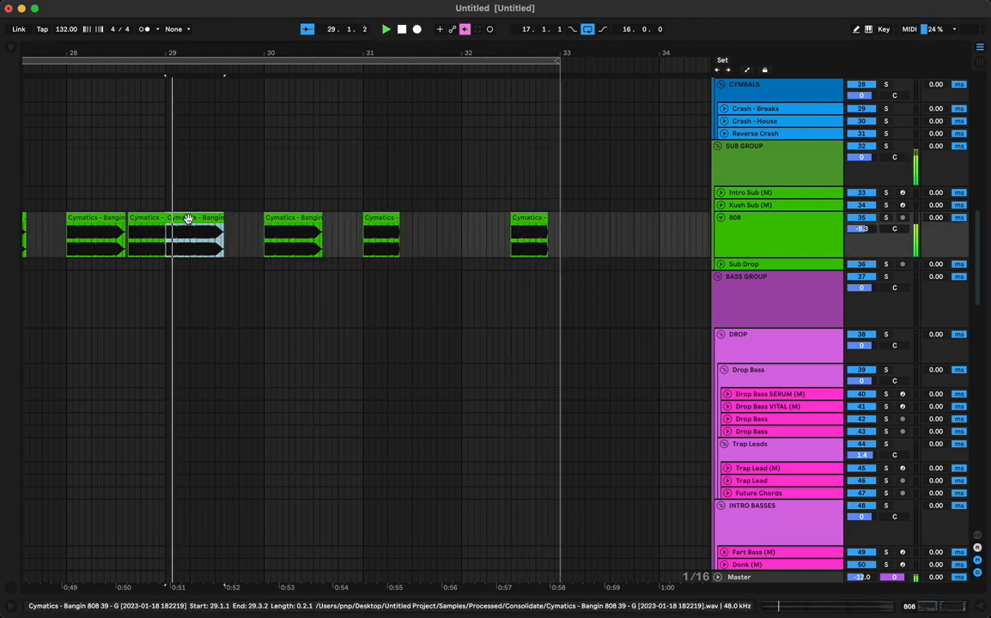
pyautogui.click(145, 217)
pyautogui.click(530, 237)
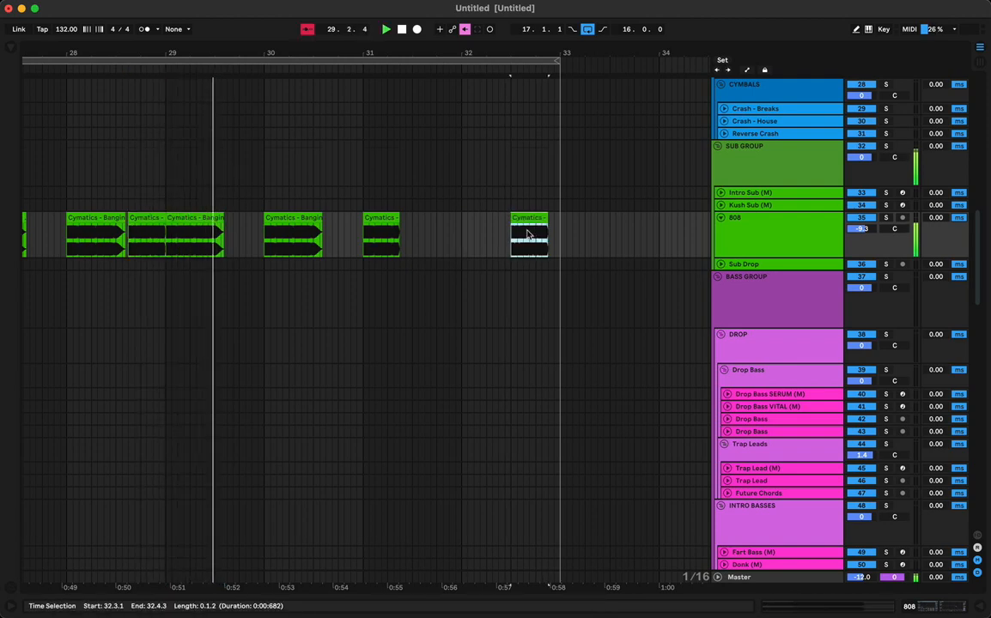
pyautogui.doubleClick(543, 217)
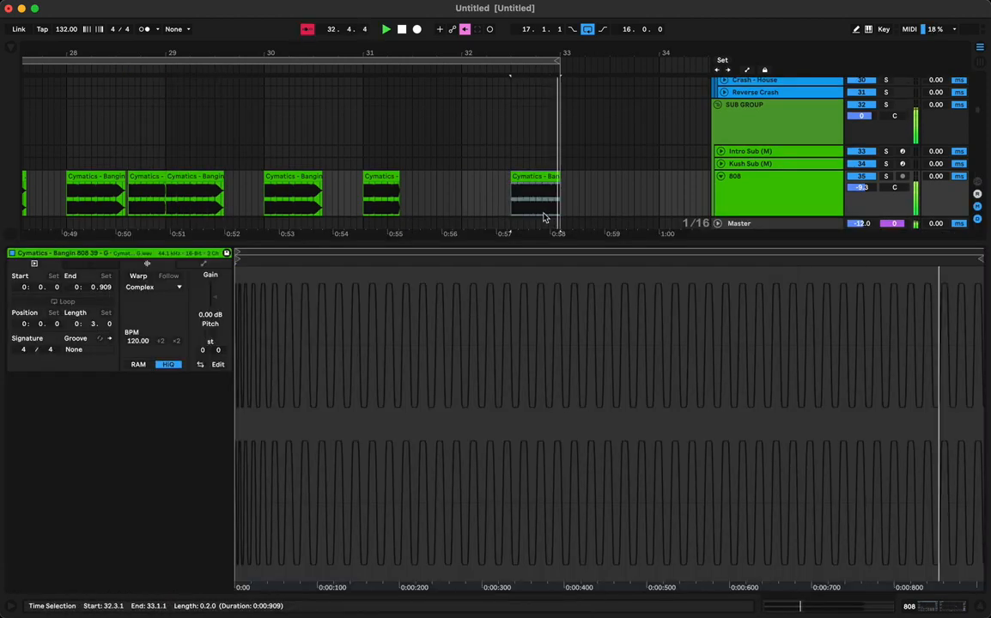
# - Enable warping on the copied 808 clip and set its warp mode to Tones
pyautogui.click(134, 275)
pyautogui.click(138, 287)
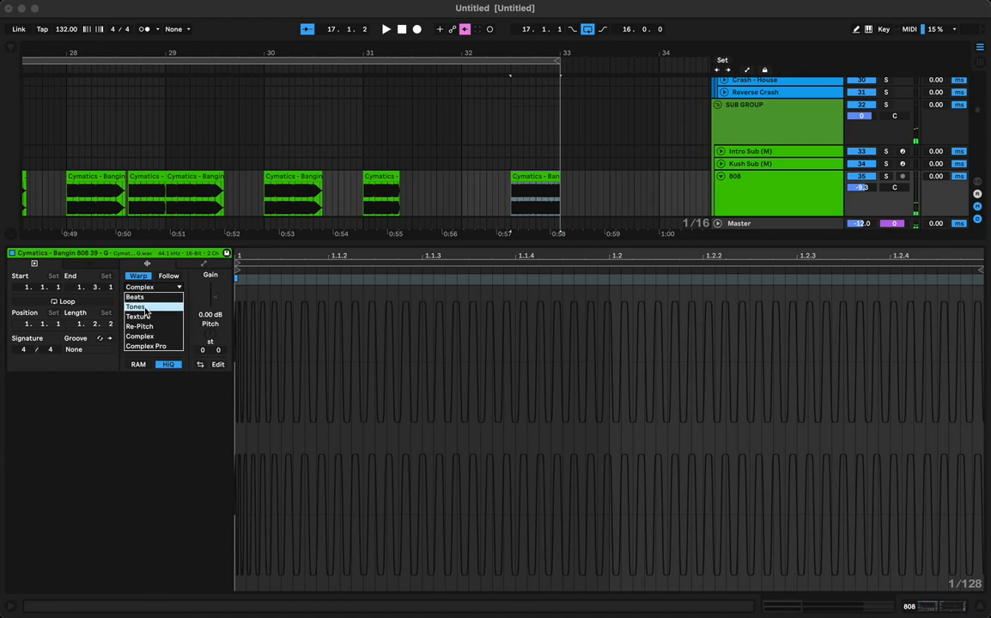
pyautogui.click(145, 309)
# - Draw a falling Transposition envelope on the copied 808 clip, reaching about -17 st near 1.3, and play it back
pyautogui.click(204, 262)
pyautogui.click(206, 287)
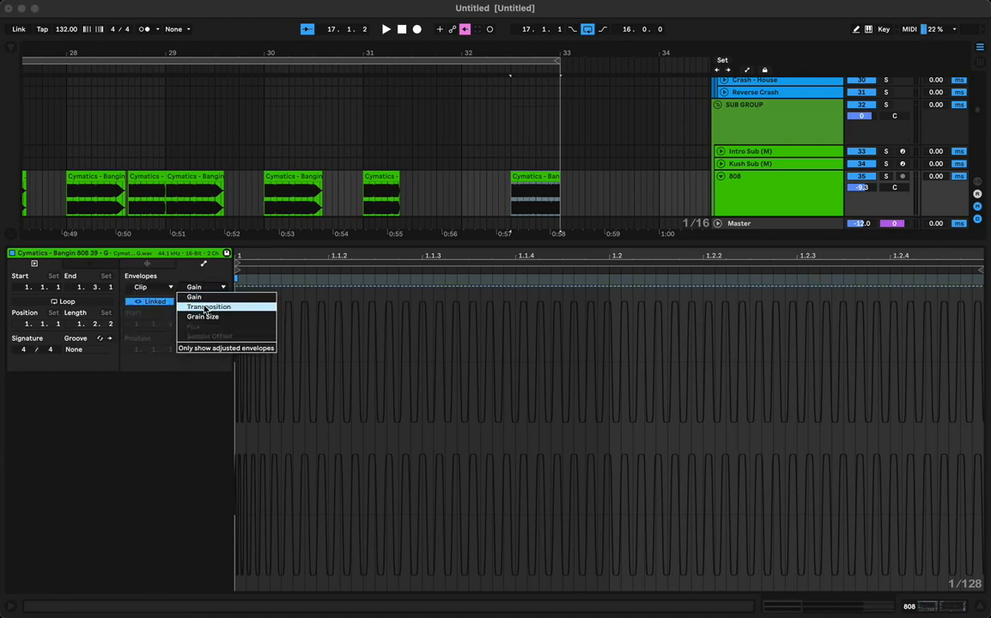
pyautogui.click(205, 307)
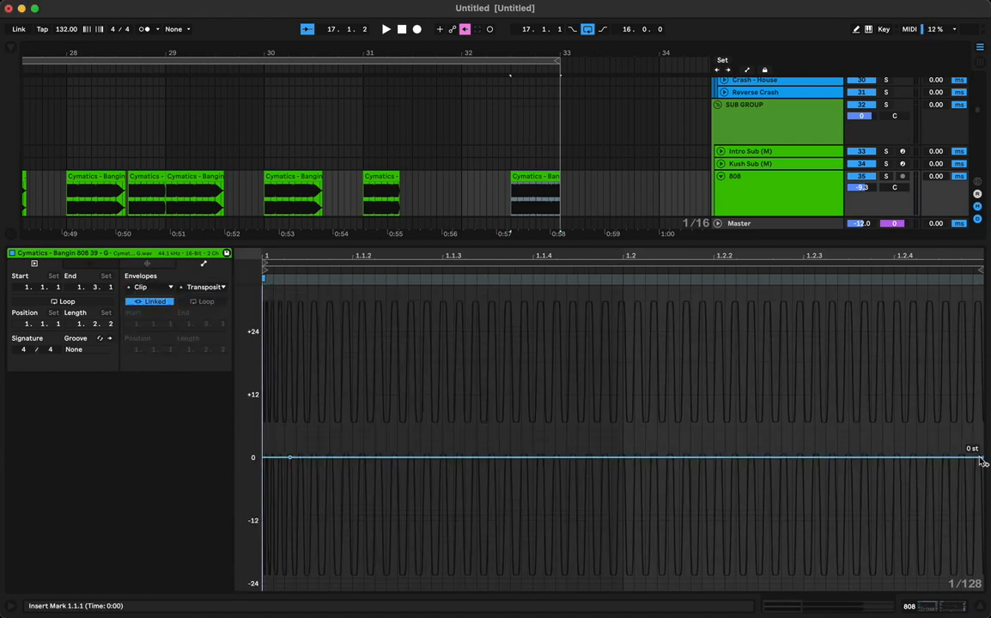
pyautogui.moveTo(982, 462); pyautogui.dragTo(861, 536)
pyautogui.press('space')
pyautogui.moveTo(720, 532); pyautogui.dragTo(719, 556)
pyautogui.press('space')
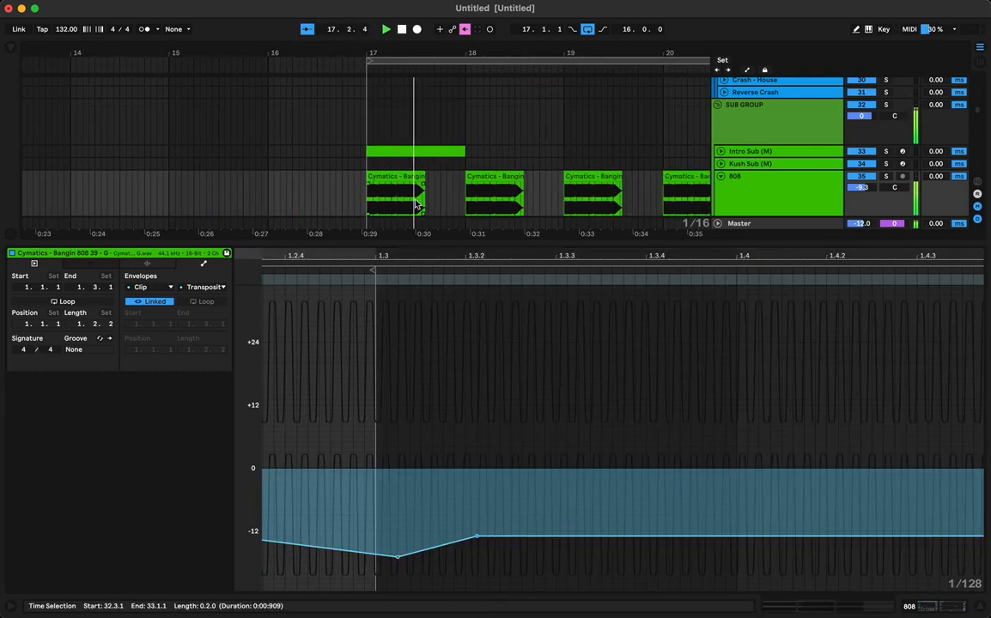
# - Close the 808 clip editor to show the full arrangement and re-enable the overridden automation
pyautogui.scroll(-10, 377, 144)
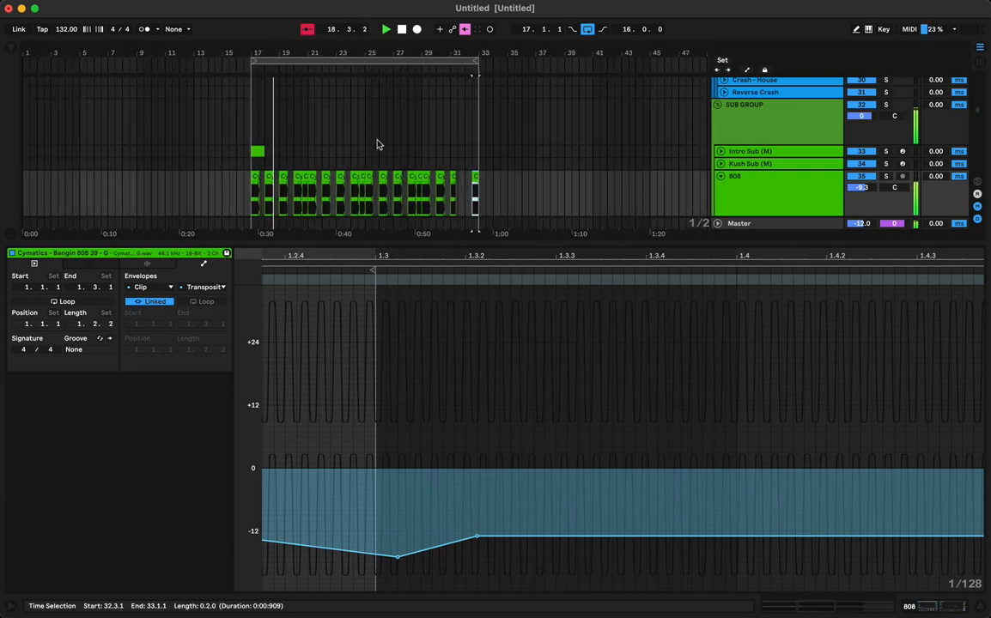
pyautogui.press('super+alt+l')
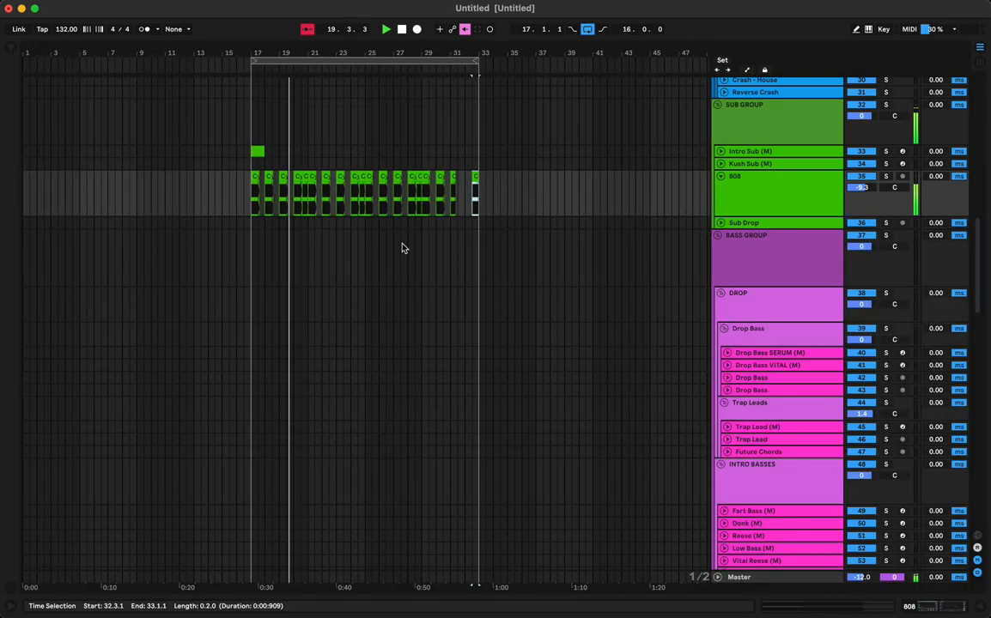
pyautogui.click(464, 29)
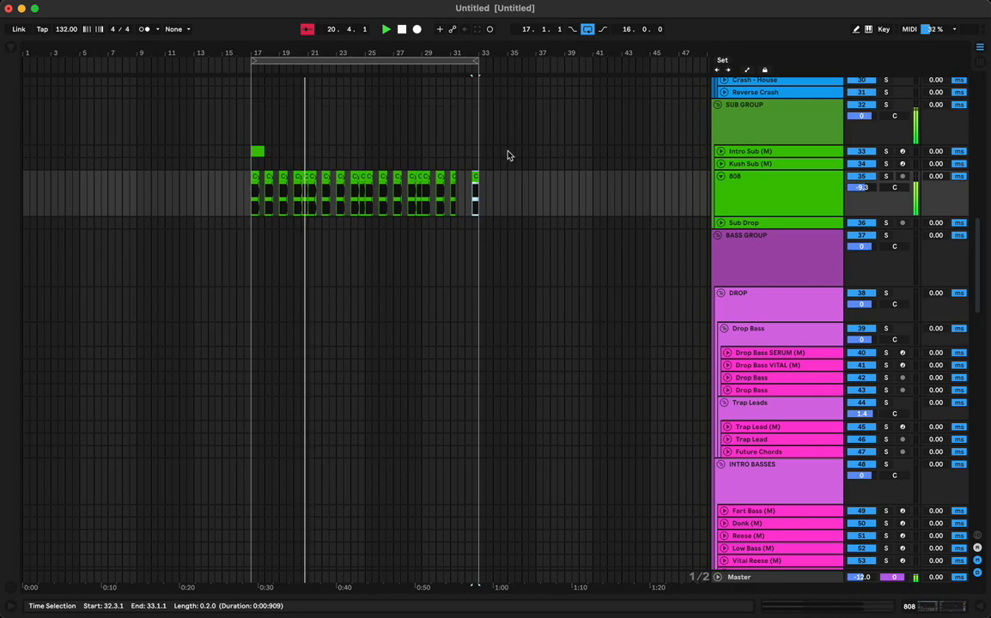
# - Examine the automation lanes on the Pre Drop Vox tracks during playback, including TAL-Vocoder-2's osctranspose, and hide the lanes again
pyautogui.scroll(-15, 465, 195)
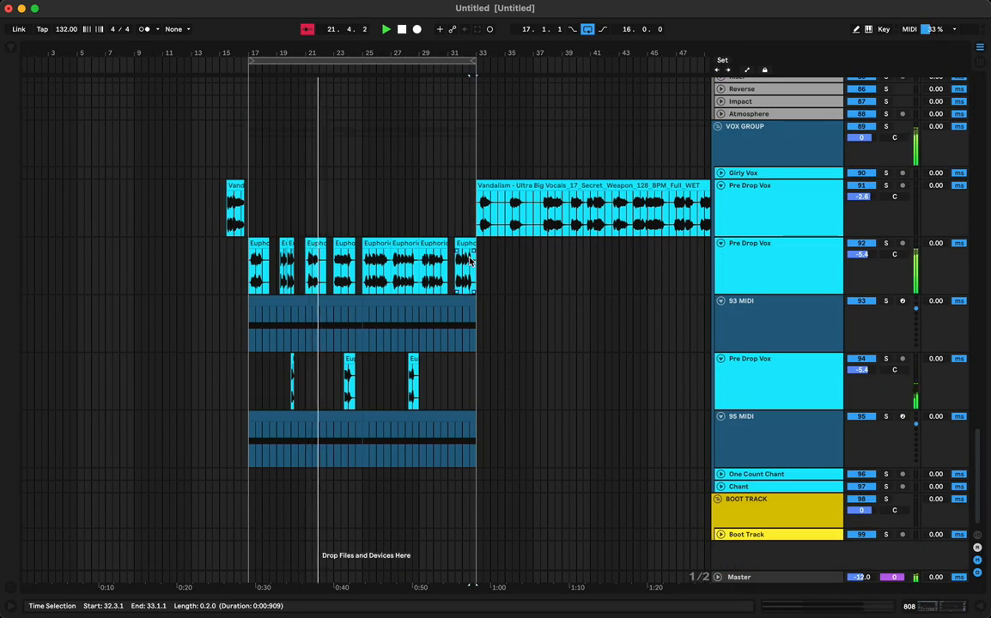
pyautogui.click(470, 260)
pyautogui.press('a')
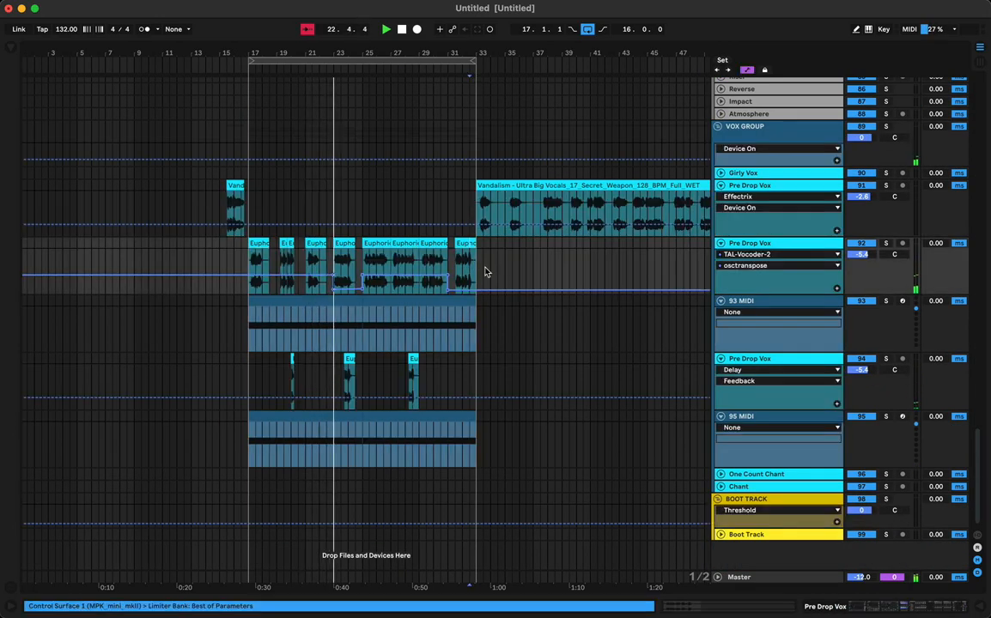
pyautogui.click(749, 255)
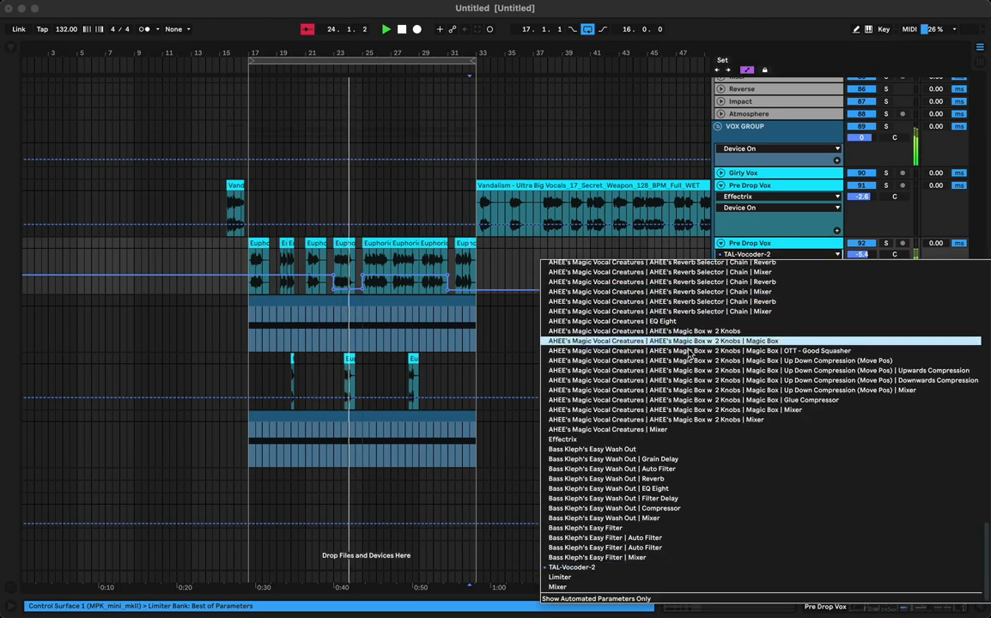
pyautogui.click(485, 368)
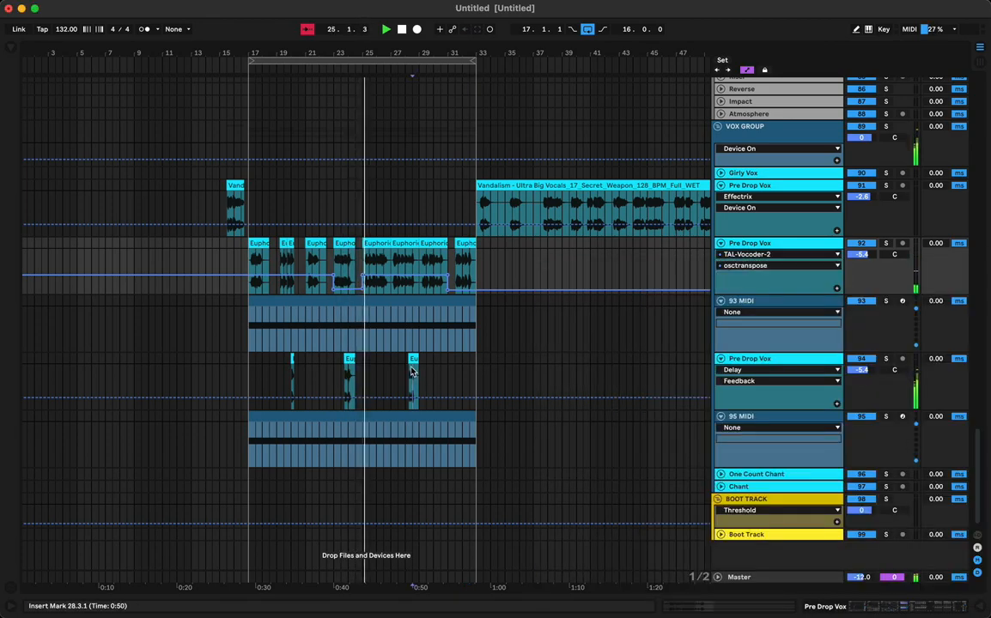
pyautogui.click(437, 380)
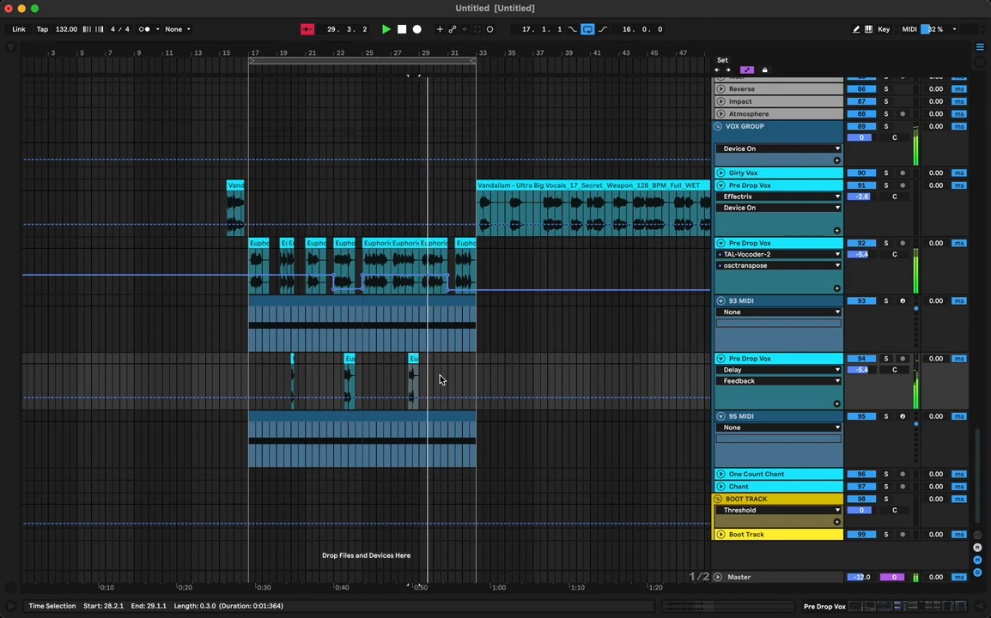
pyautogui.press('a')
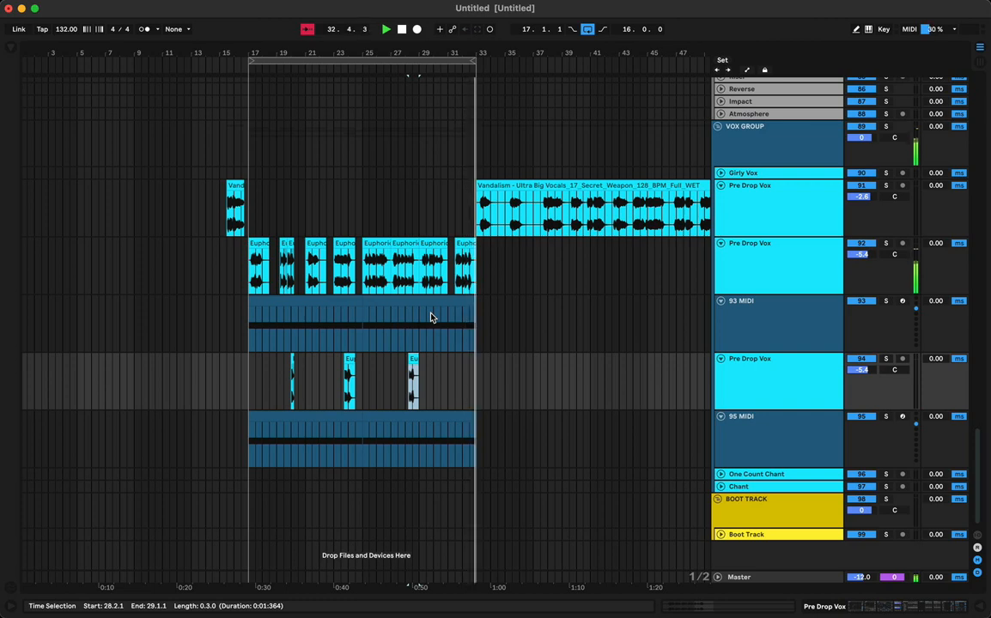
pyautogui.click(633, 1)
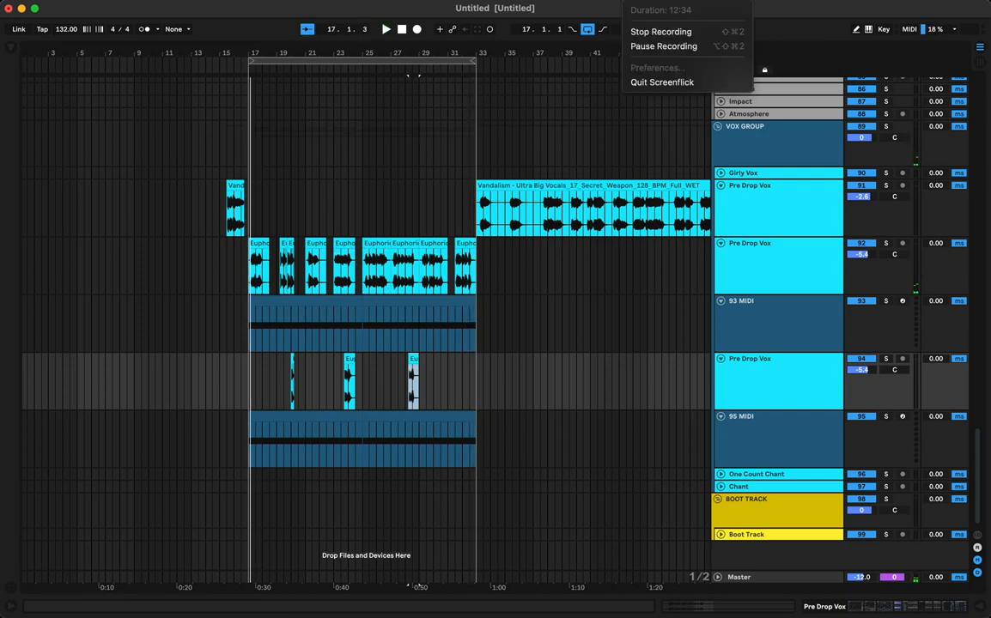